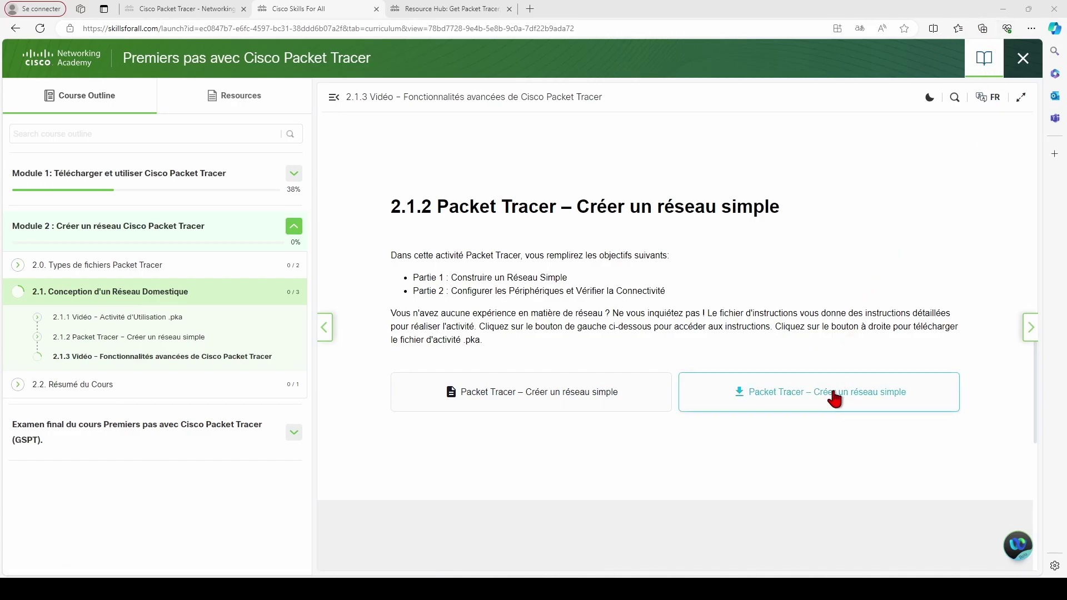
Download the "Packet Tracer – Créer un réseau simple" activity file and open it in Cisco Packet Tracer
left_click(834, 396)
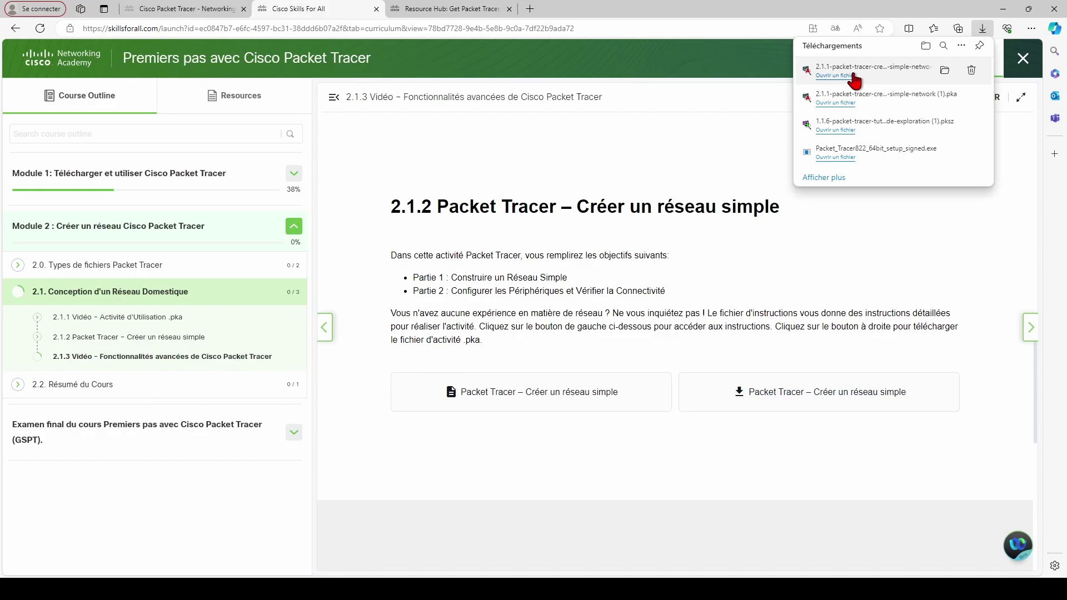
left_click(852, 77)
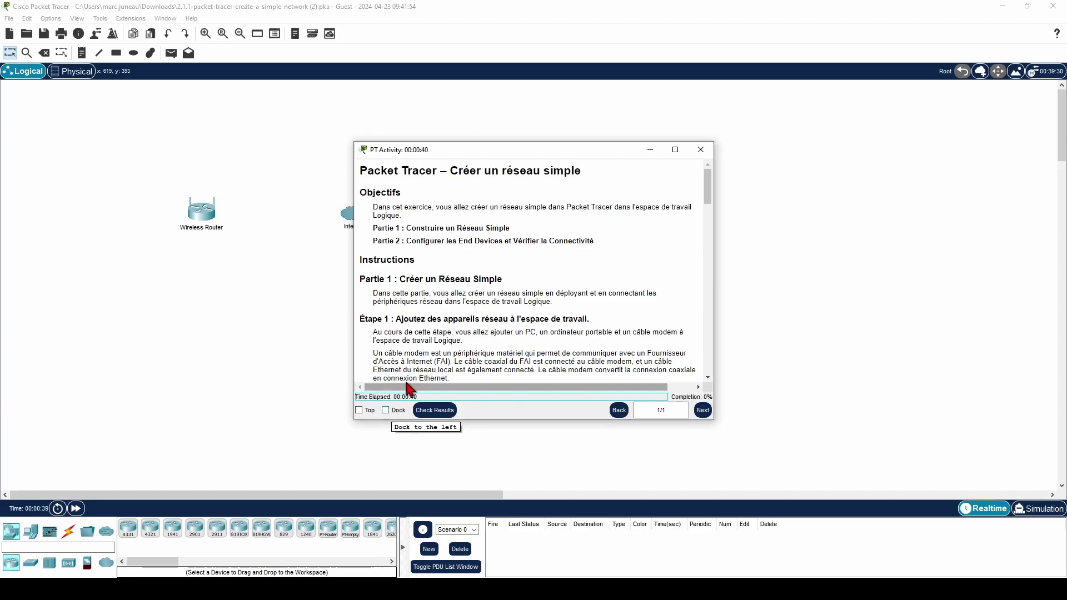
Dock the activity instructions beside the logical workspace and read through the exercise steps
left_click_drag(473, 155, 327, 150)
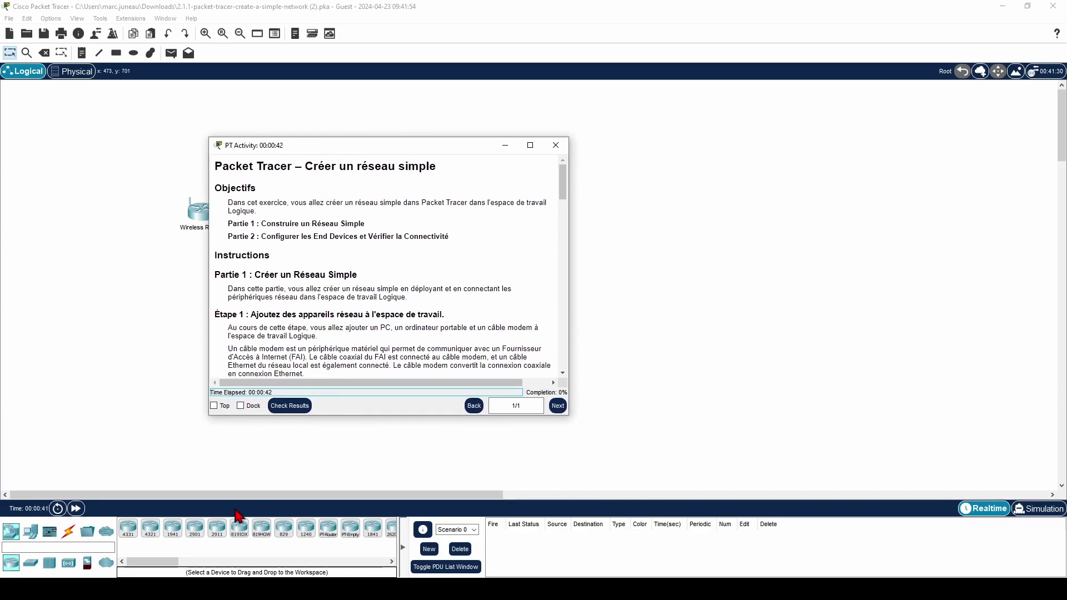
left_click(241, 406)
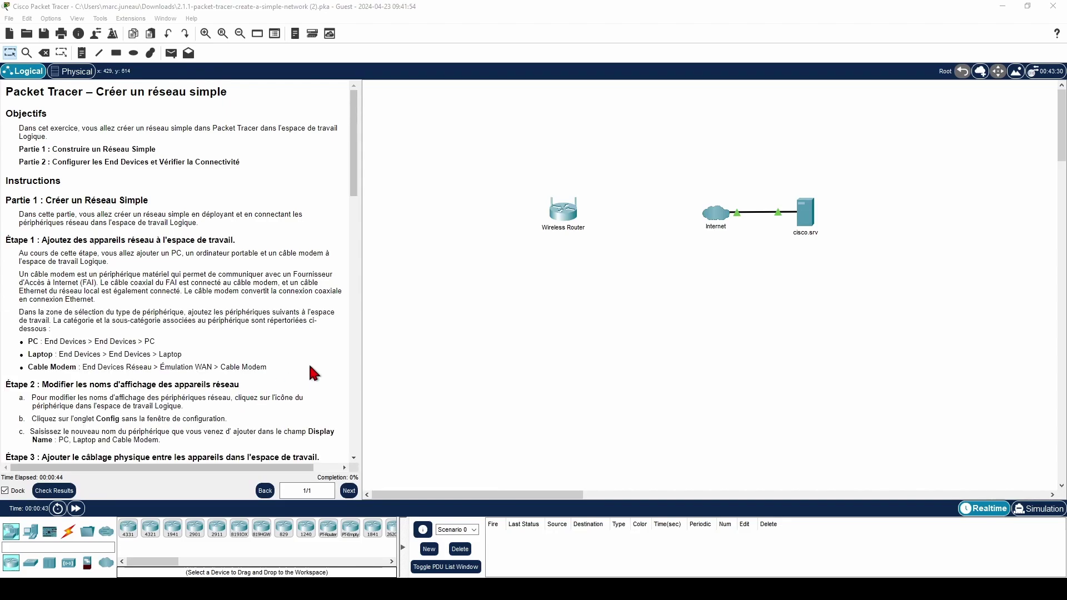
left_click_drag(358, 124, 347, 224)
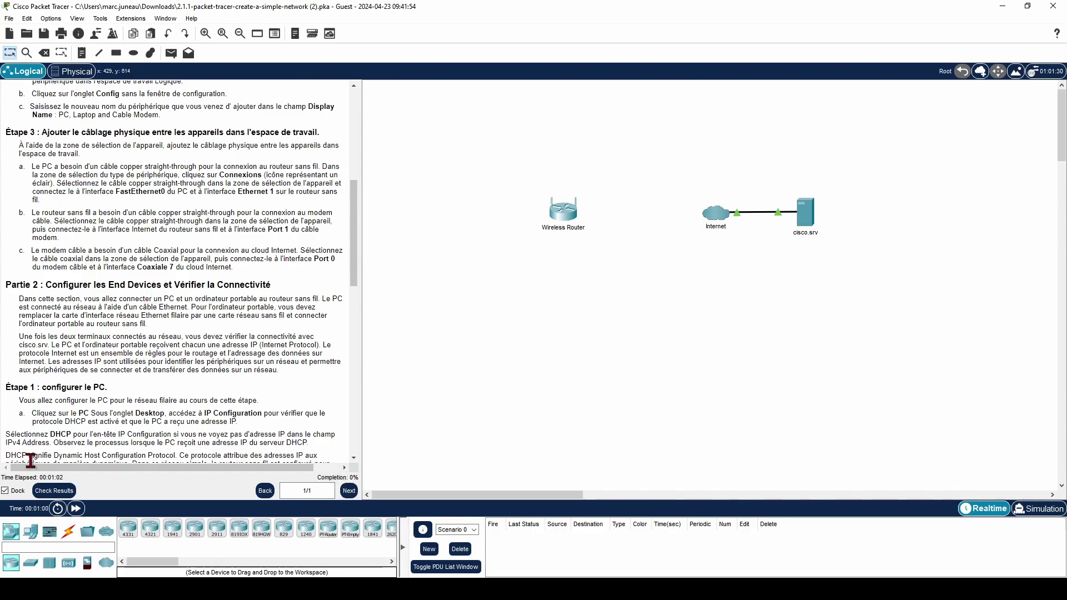
Check the activity results, review the overall feedback and the assessment items, and return to the workspace
left_click(48, 494)
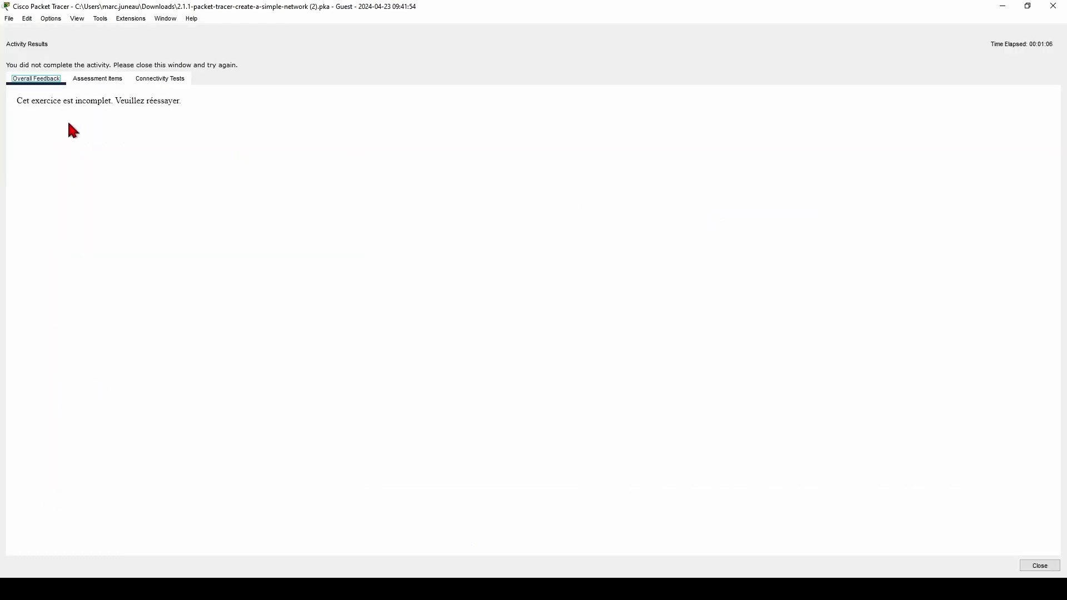
left_click(98, 80)
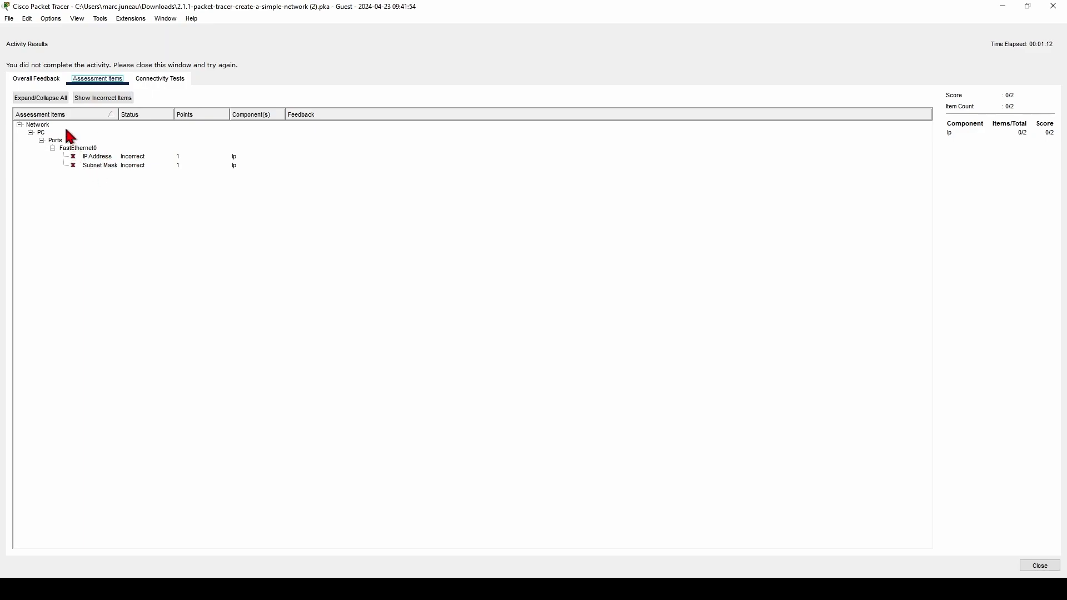
left_click(95, 104)
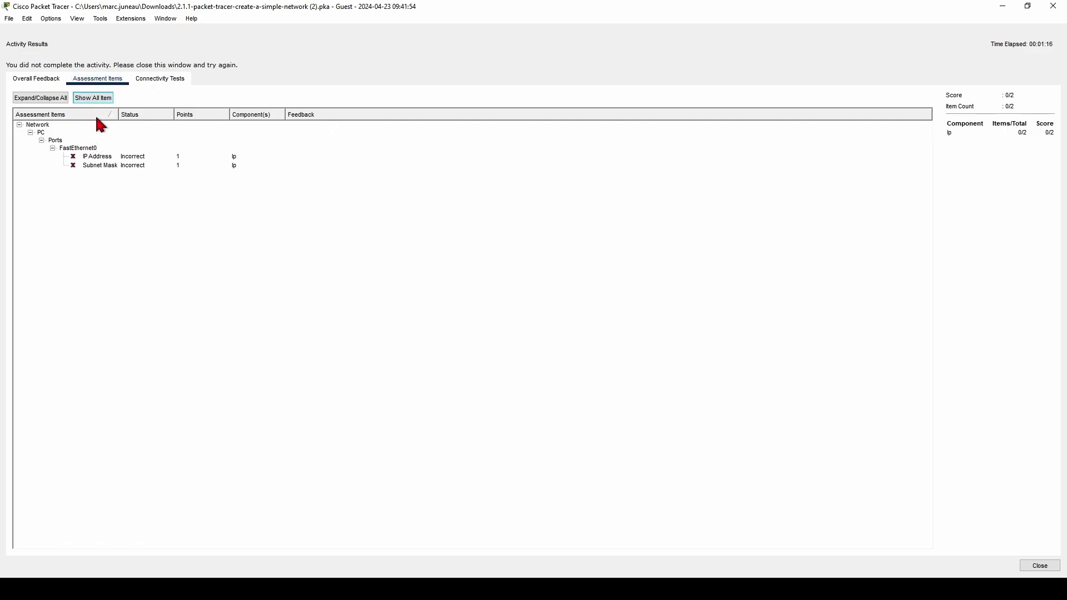
left_click(95, 100)
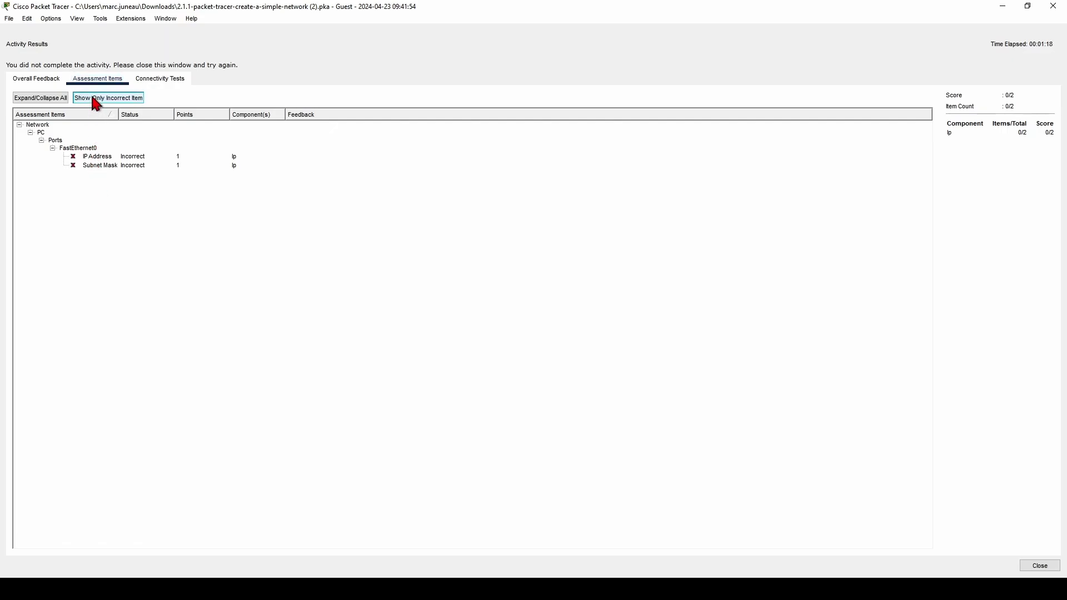
left_click(47, 82)
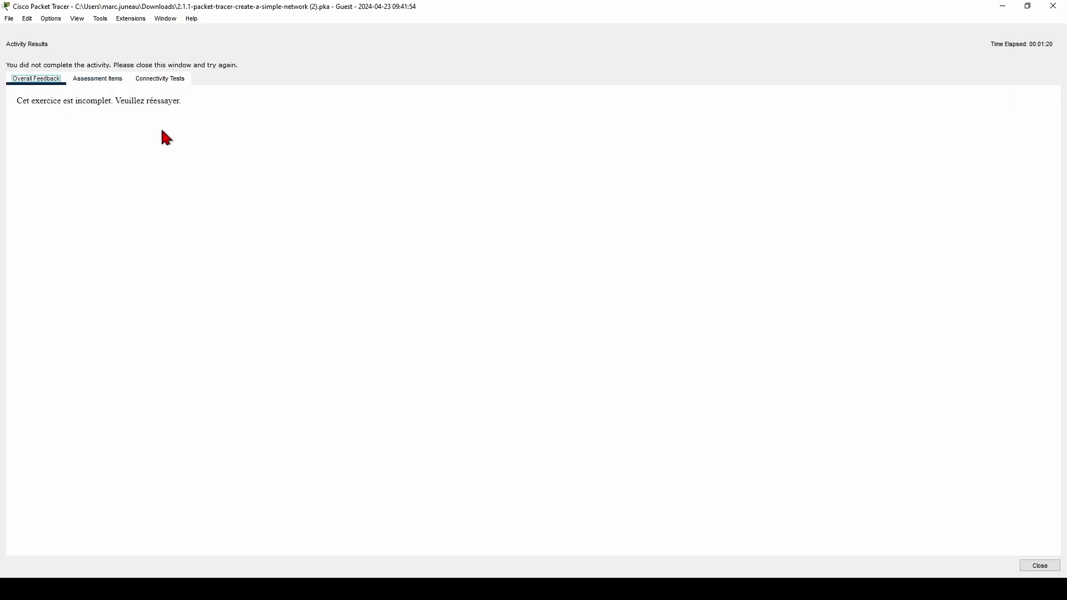
left_click(1037, 566)
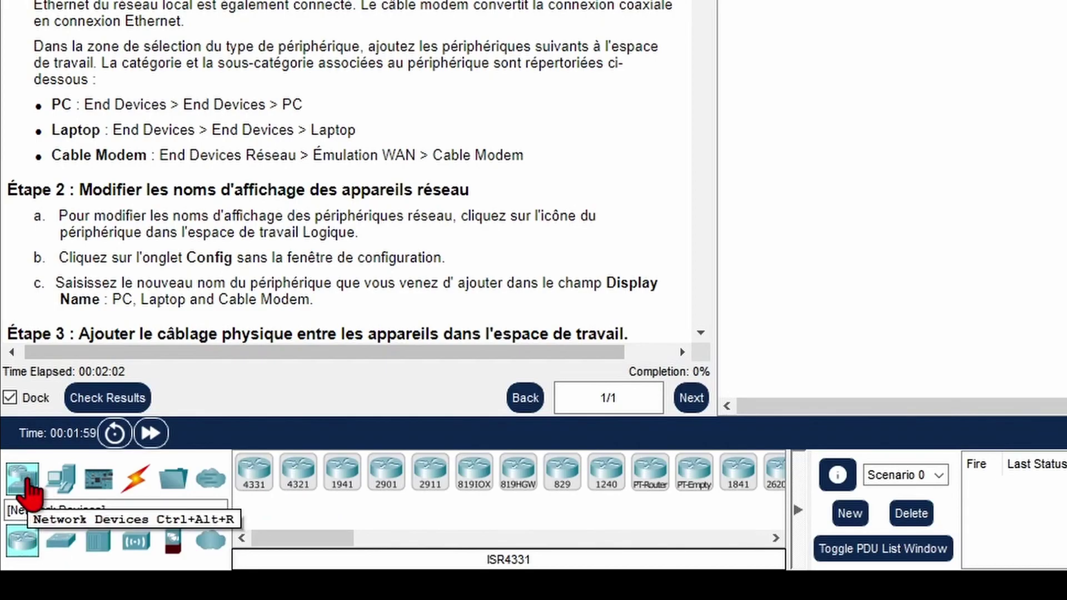
Examine the models offered under end devices, components, connections, miscellaneous, multiuser connection and network devices
left_click(66, 481)
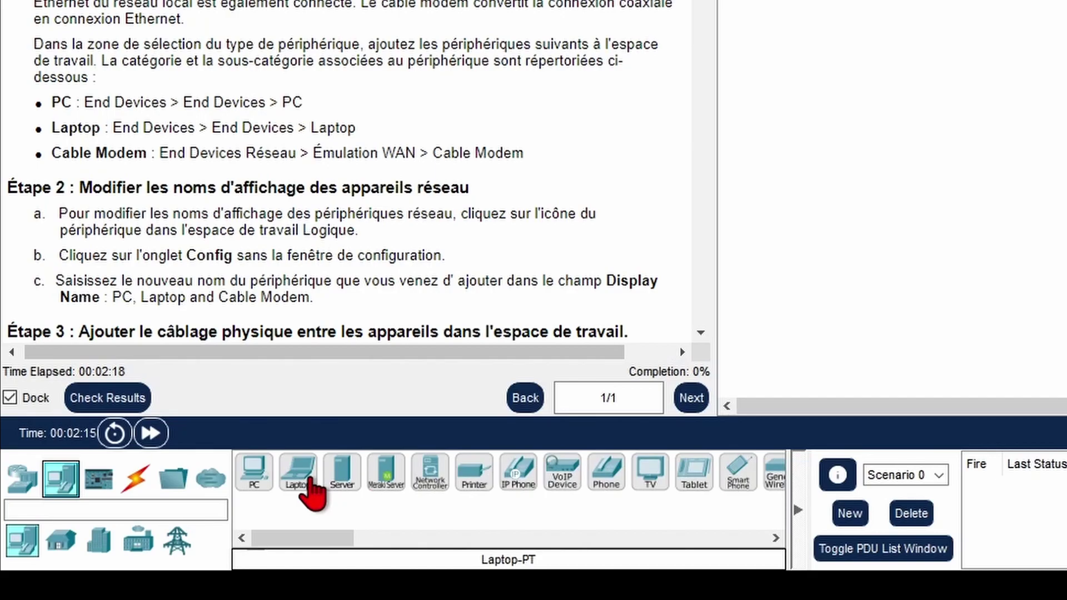
left_click(105, 481)
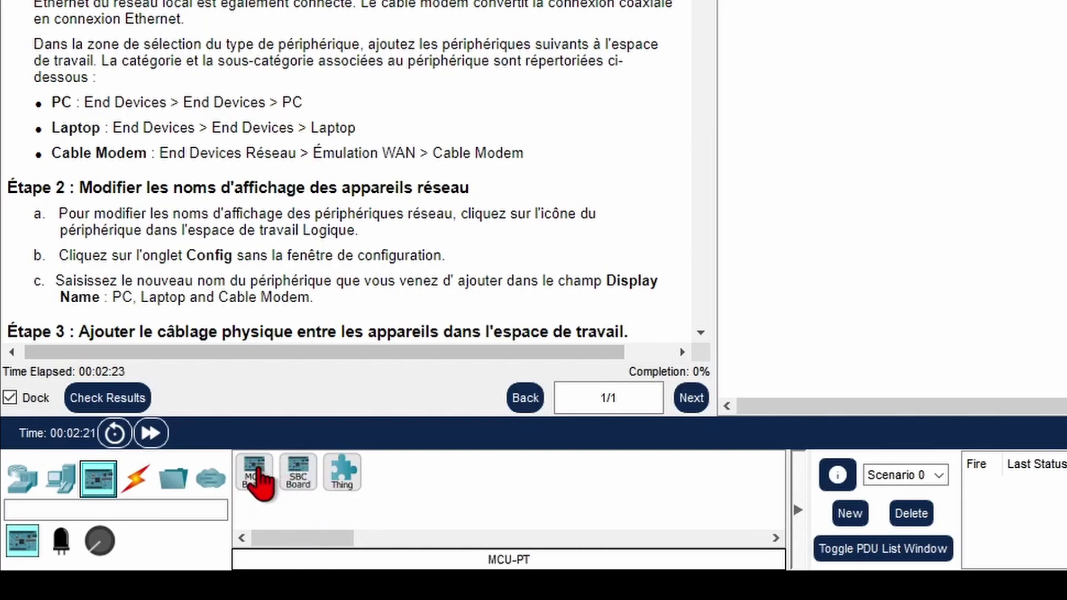
left_click(133, 485)
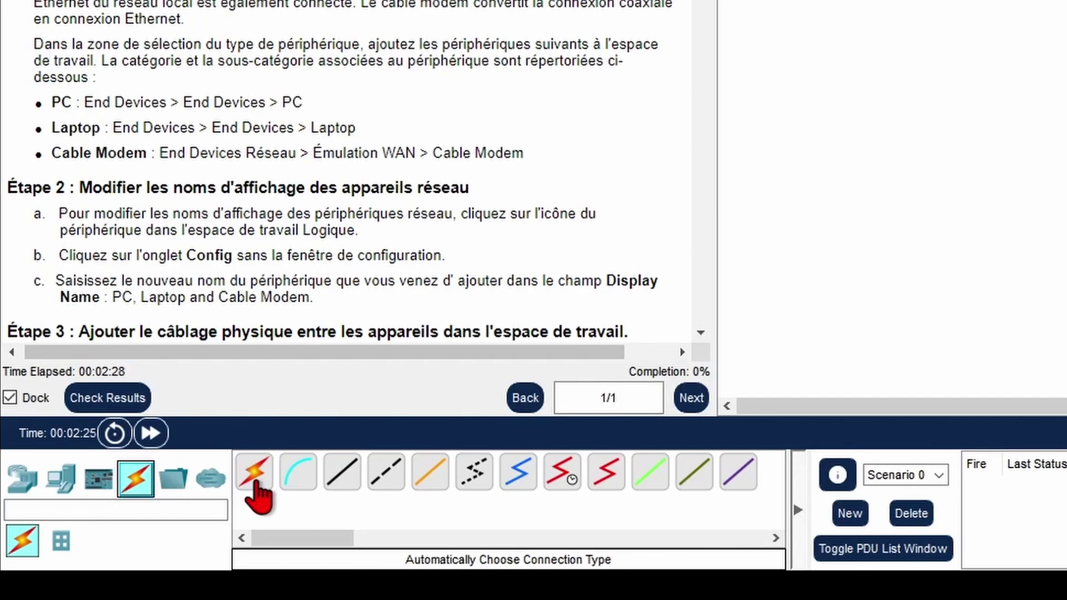
left_click(257, 492)
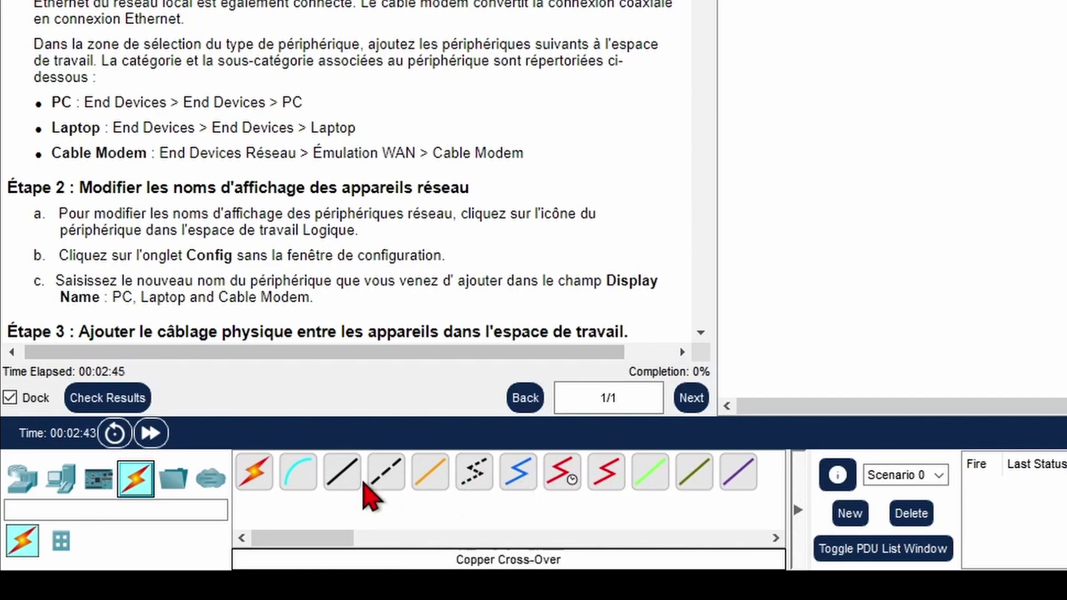
left_click(174, 476)
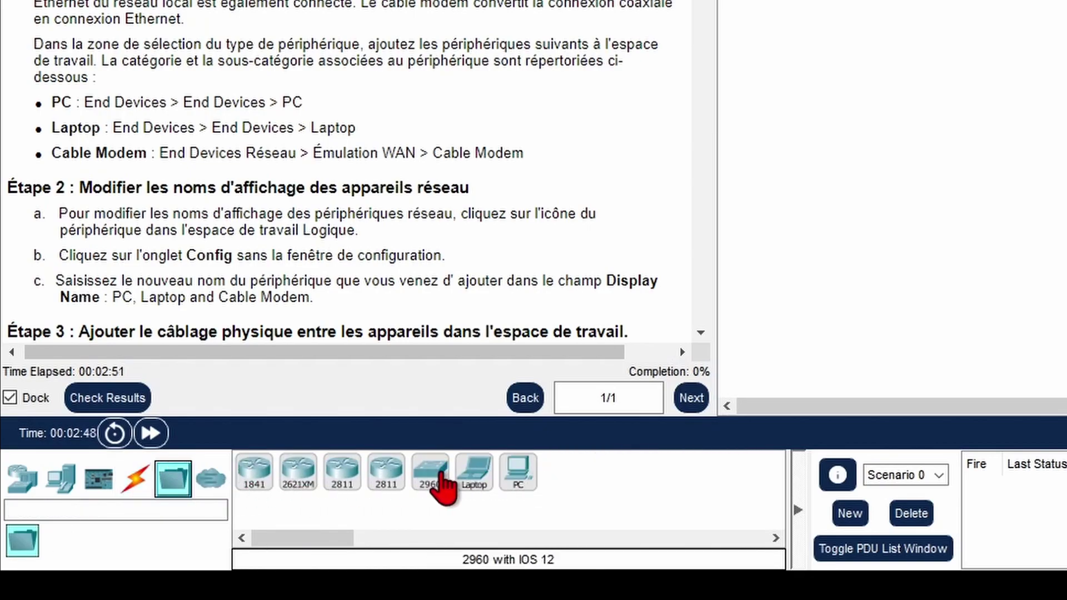
left_click(216, 475)
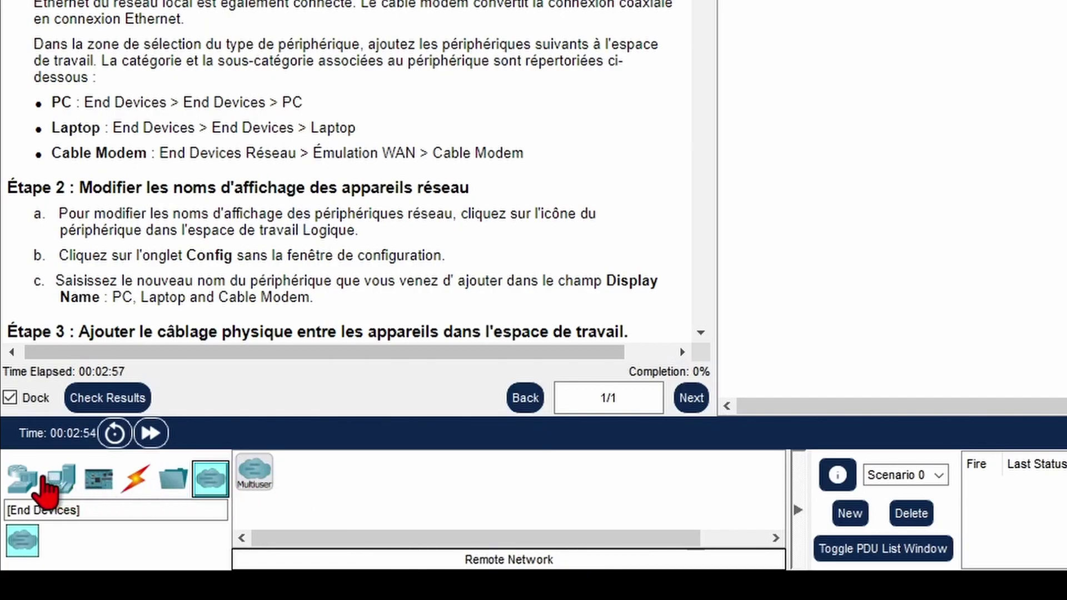
left_click(25, 483)
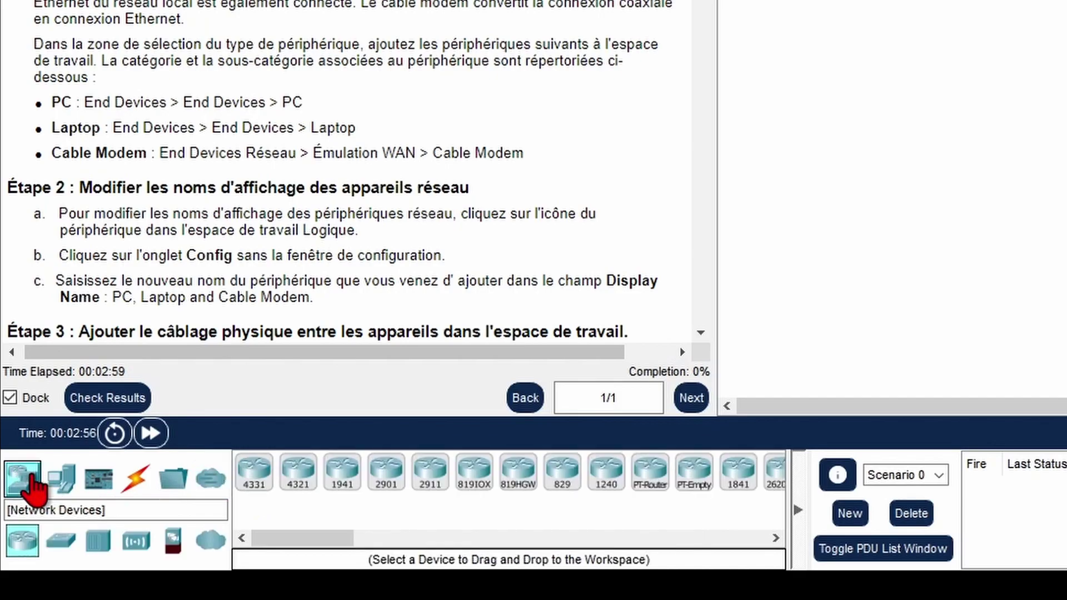
Add a PC and a laptop from the end devices to the workspace below the wireless router, with the laptop left of the PC
left_click(61, 479)
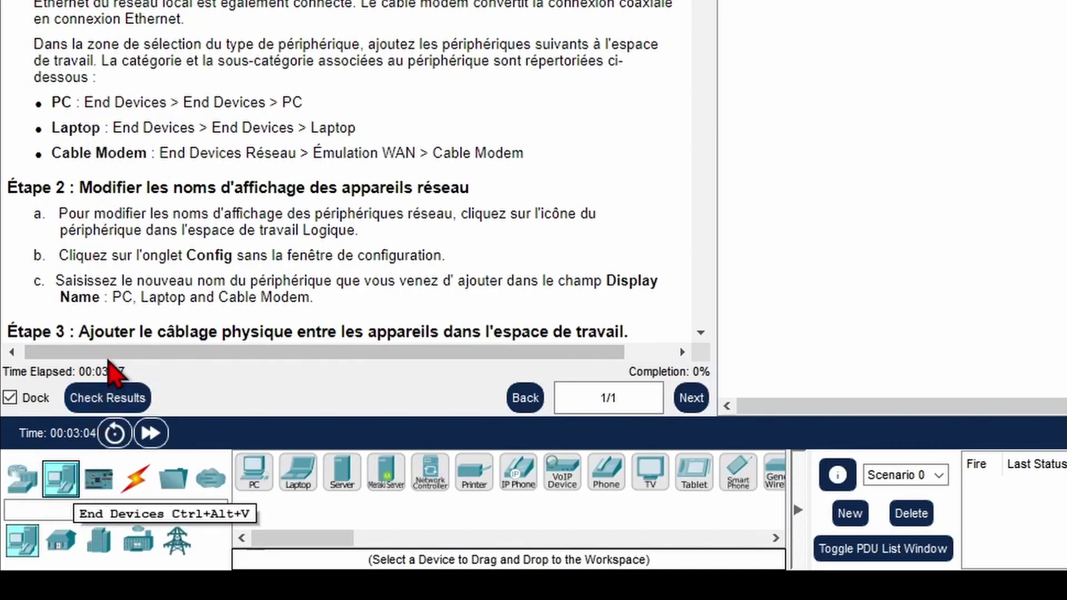
left_click_drag(255, 473, 731, 271)
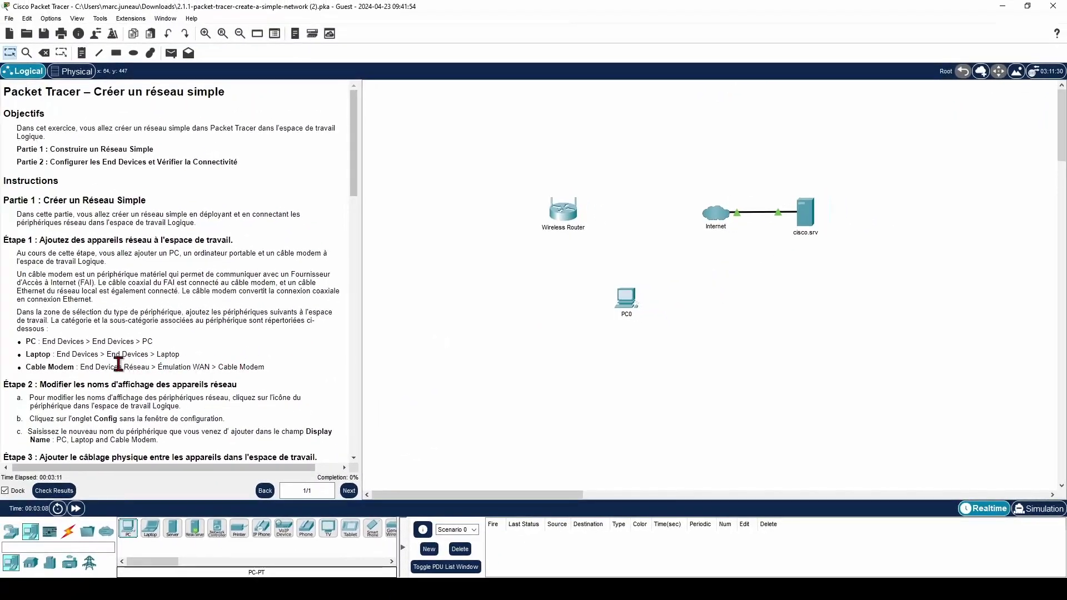
left_click_drag(150, 528, 365, 369)
left_click_drag(502, 303, 510, 307)
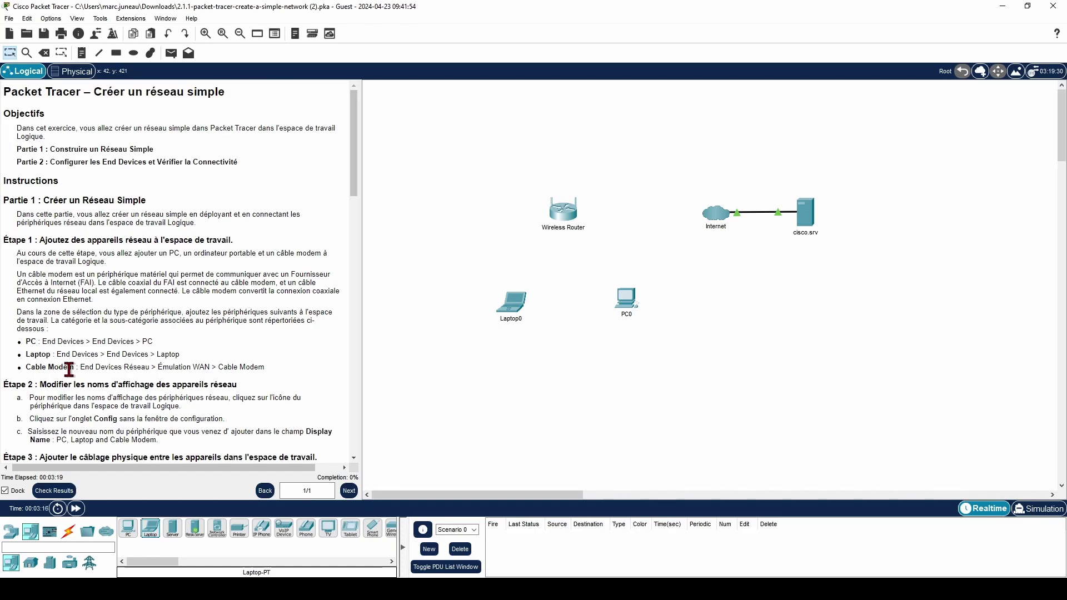
Add a Cable Modem from the WAN Emulation devices just above the PC, between the wireless router and the Internet cloud
left_click(13, 532)
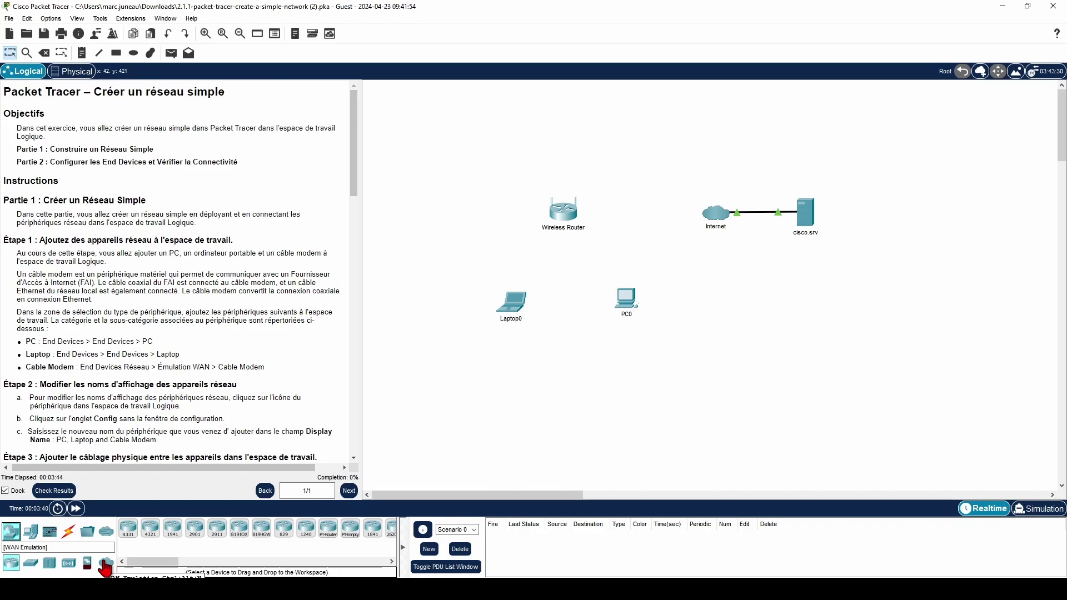
left_click(105, 566)
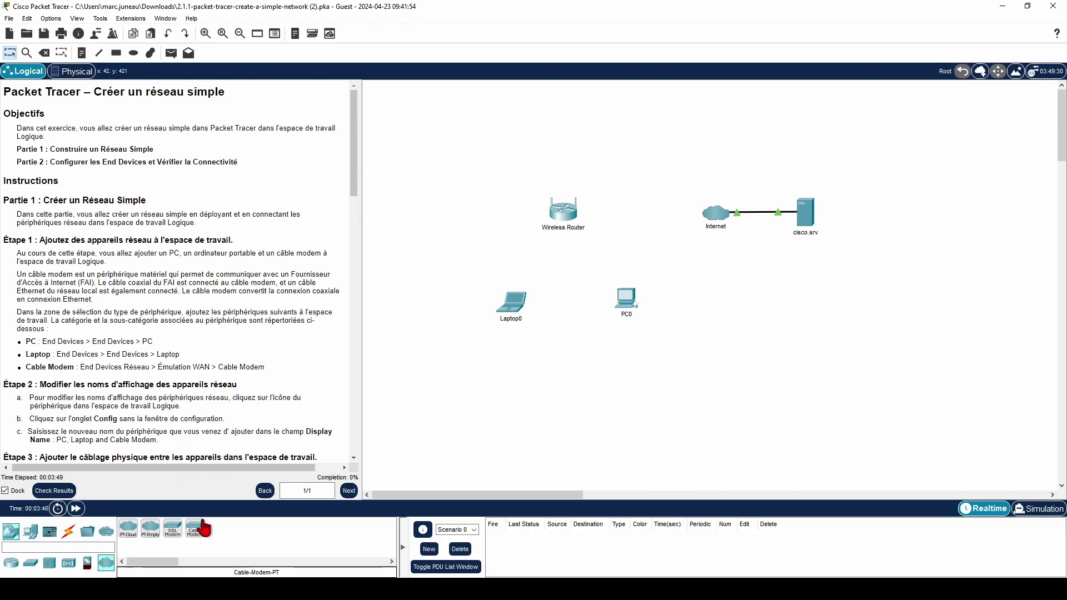
left_click_drag(194, 528, 639, 269)
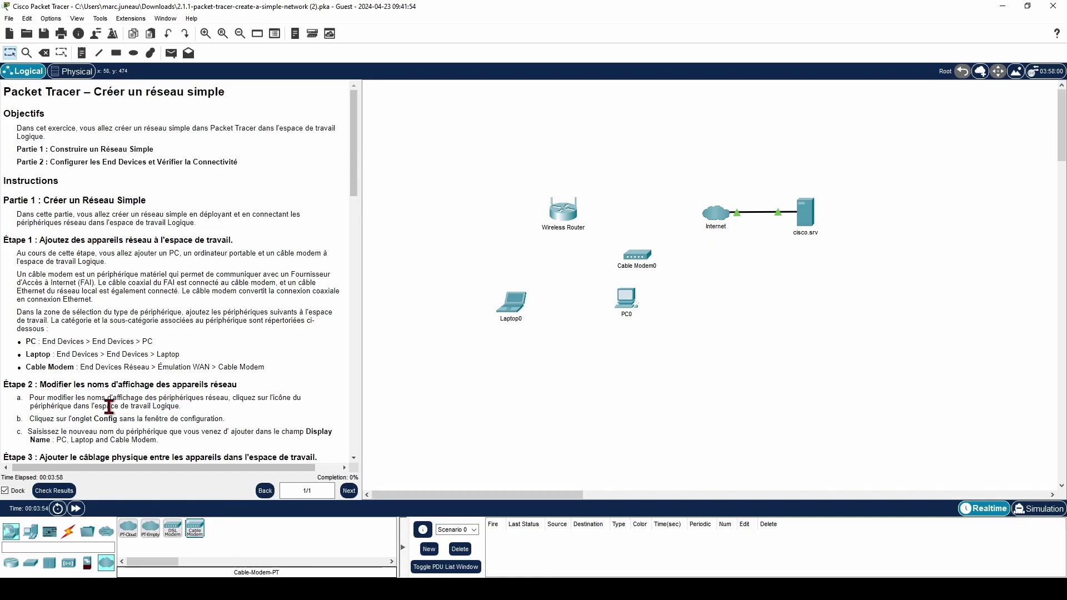
Consult the required display names in Étape 2 of the instructions and rename the laptop as Laptop
scroll(109, 406, "down", 1)
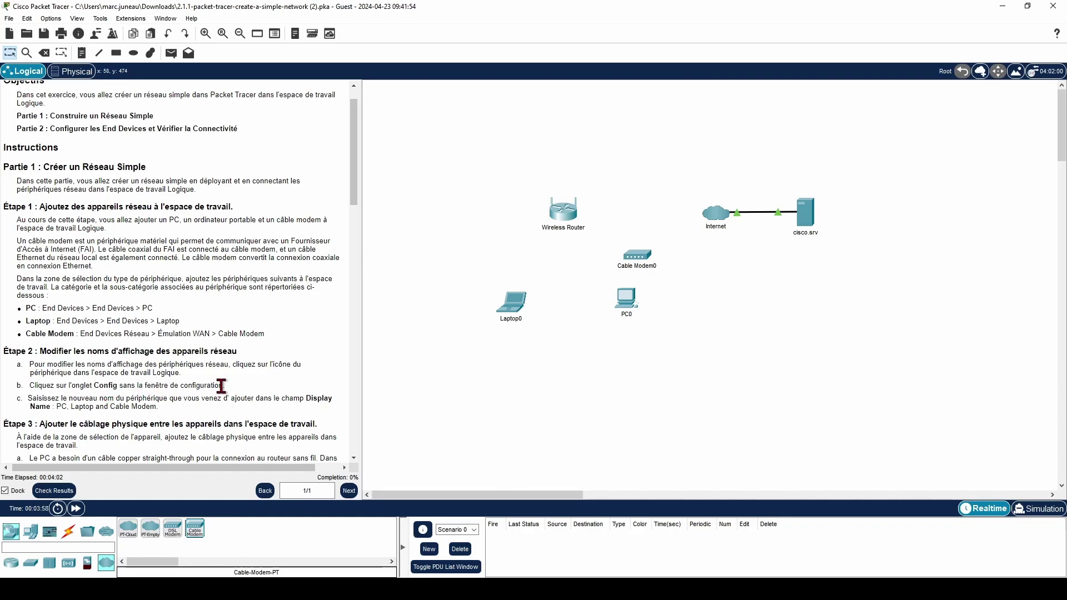
scroll(221, 386, "down", 2)
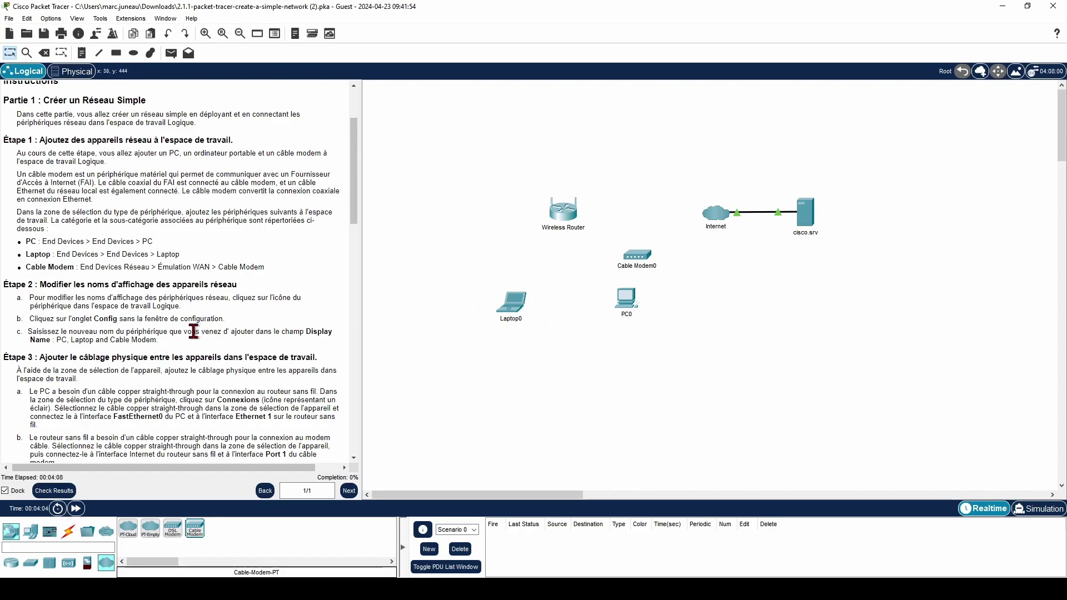
scroll(194, 331, "up", 1)
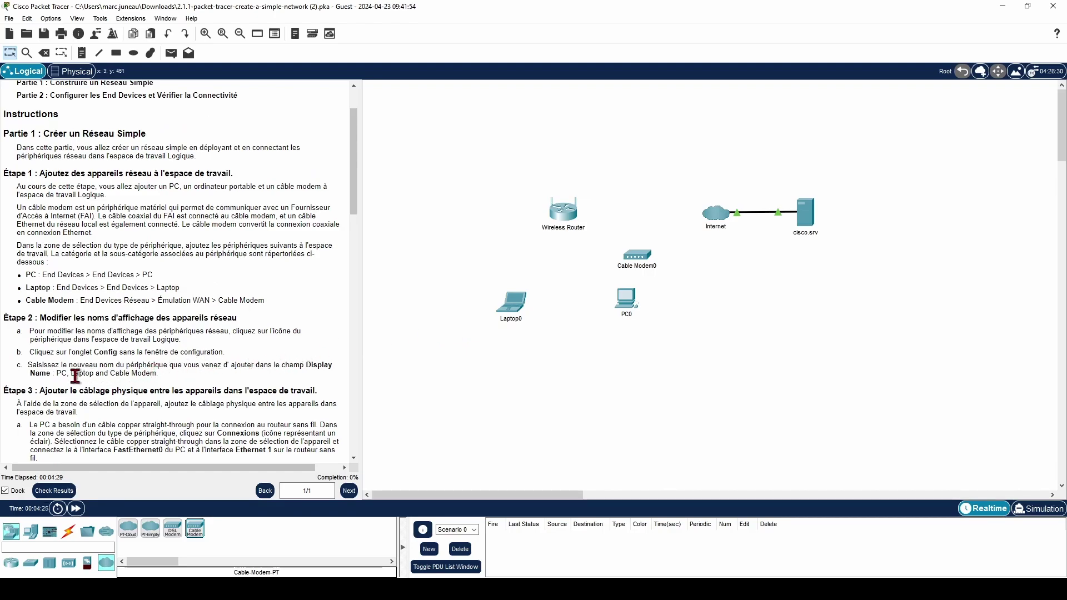
left_click_drag(58, 369, 188, 381)
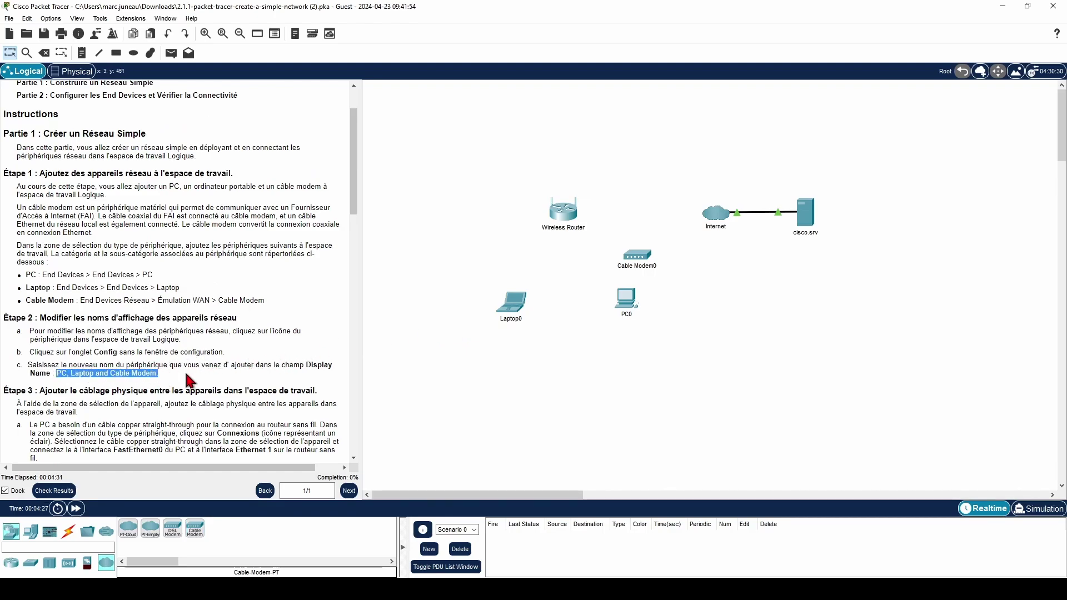
left_click(516, 303)
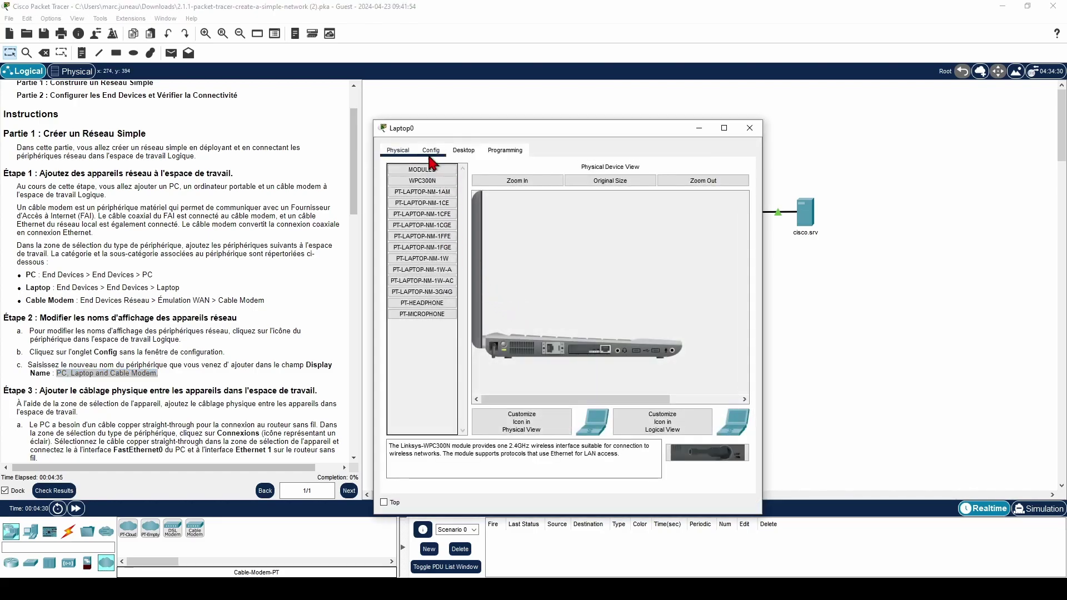
left_click(431, 151)
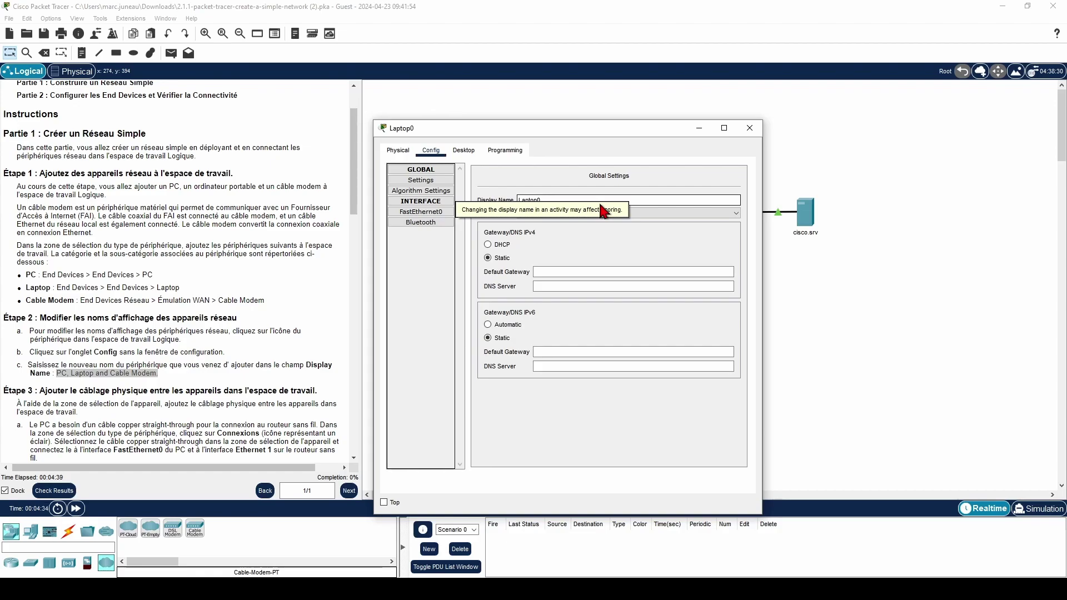
key("BackSpace")
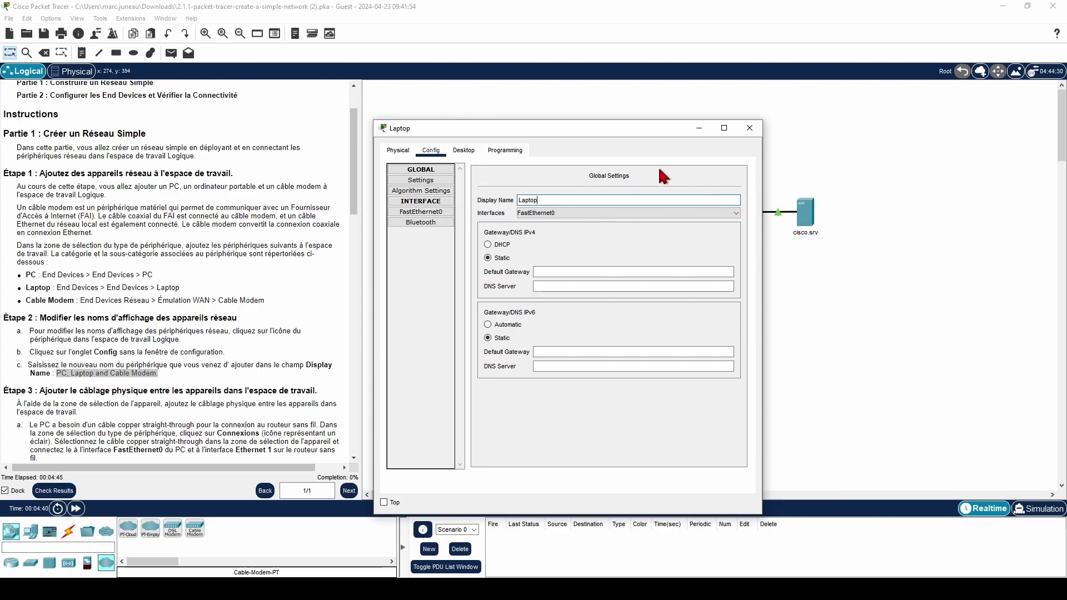
left_click(749, 128)
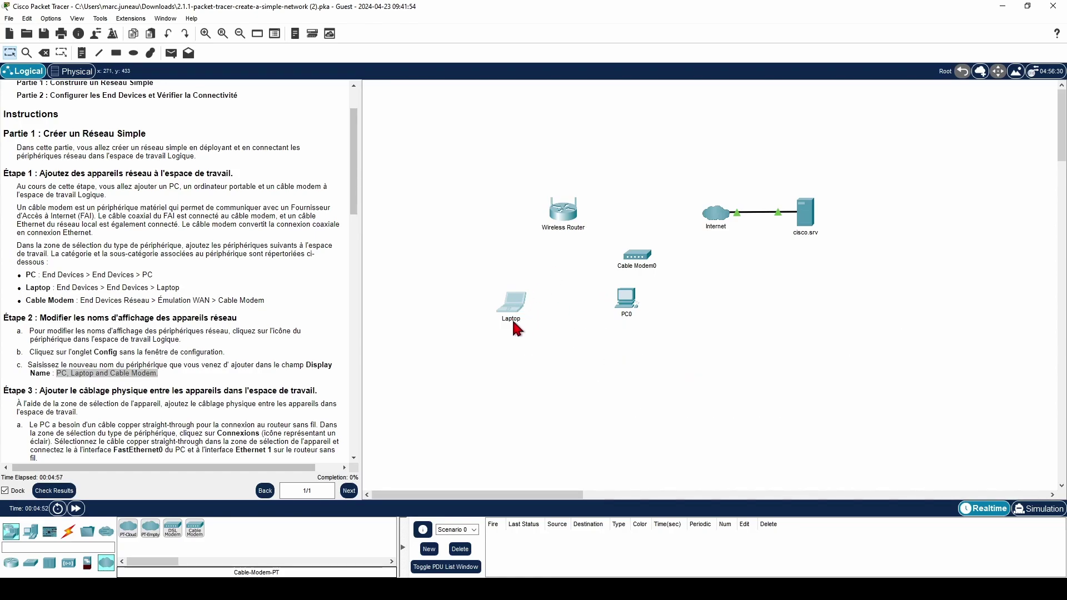
Change the PC's display name to PC and close its configuration window
left_click(627, 300)
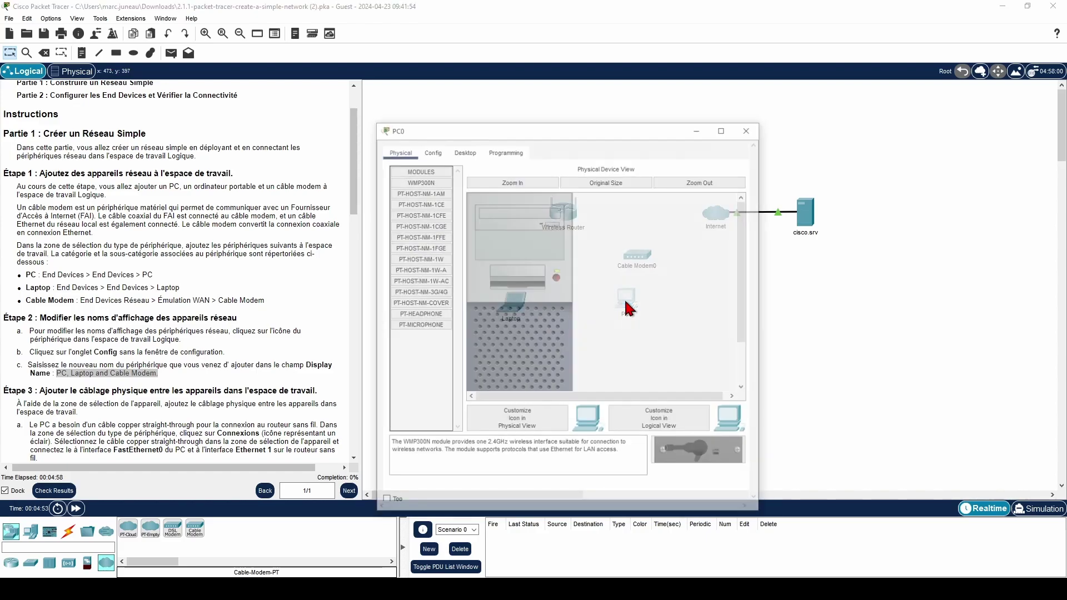
left_click(432, 152)
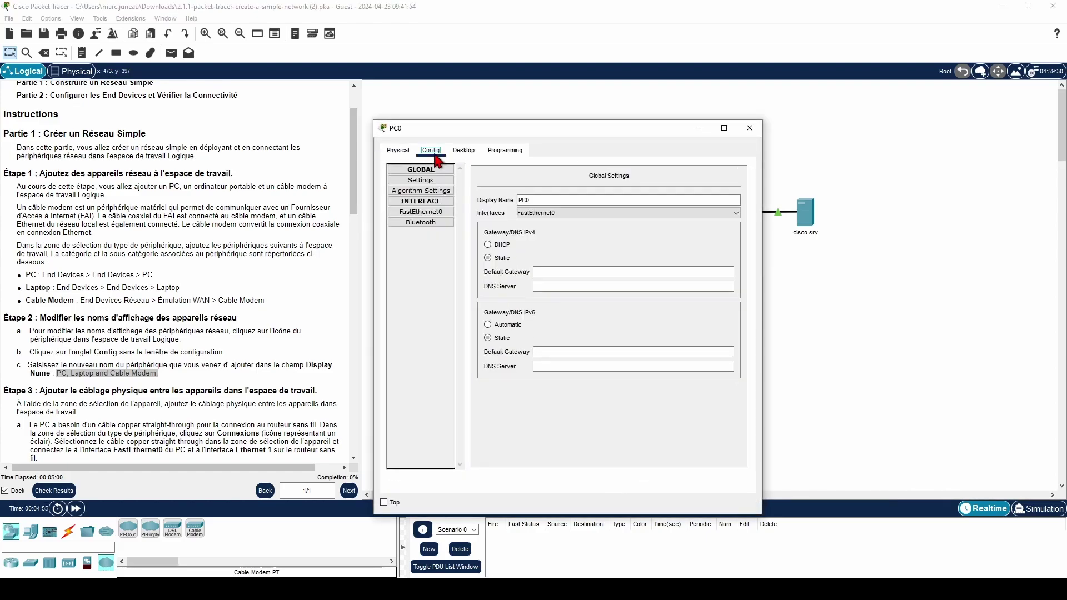
left_click(556, 201)
left_click(748, 128)
Change the cable modem's display name to Cable Modem and close its configuration window
left_click(636, 261)
left_click(567, 200)
key("BackSpace")
left_click(749, 128)
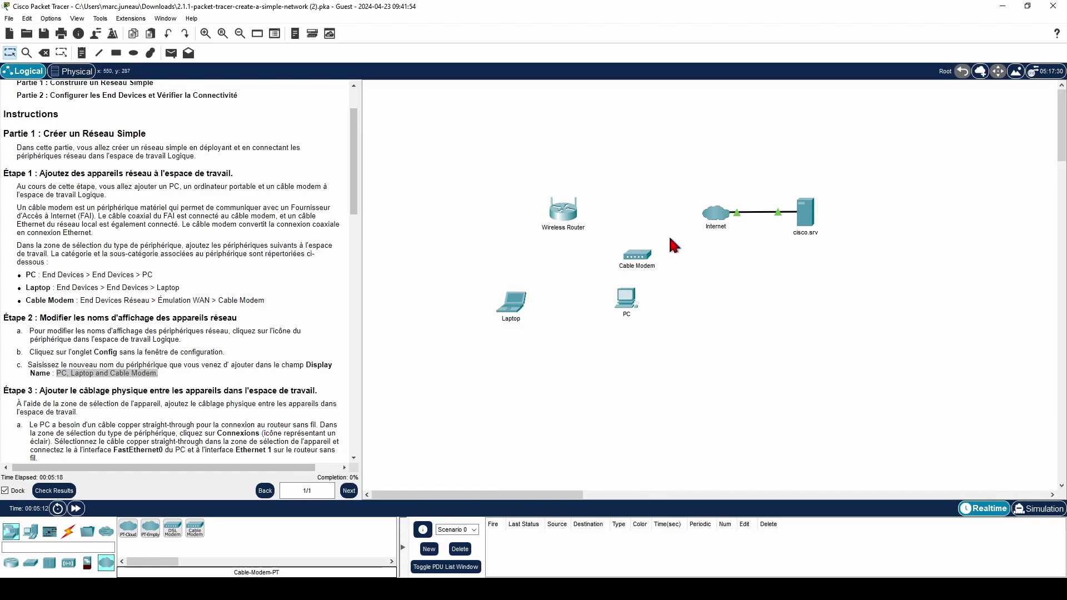
Connect the PC's FastEthernet0 to the wireless router's Ethernet 1 with a copper straight-through cable, and spread the two devices apart above the cable modem
scroll(232, 318, "down", 3)
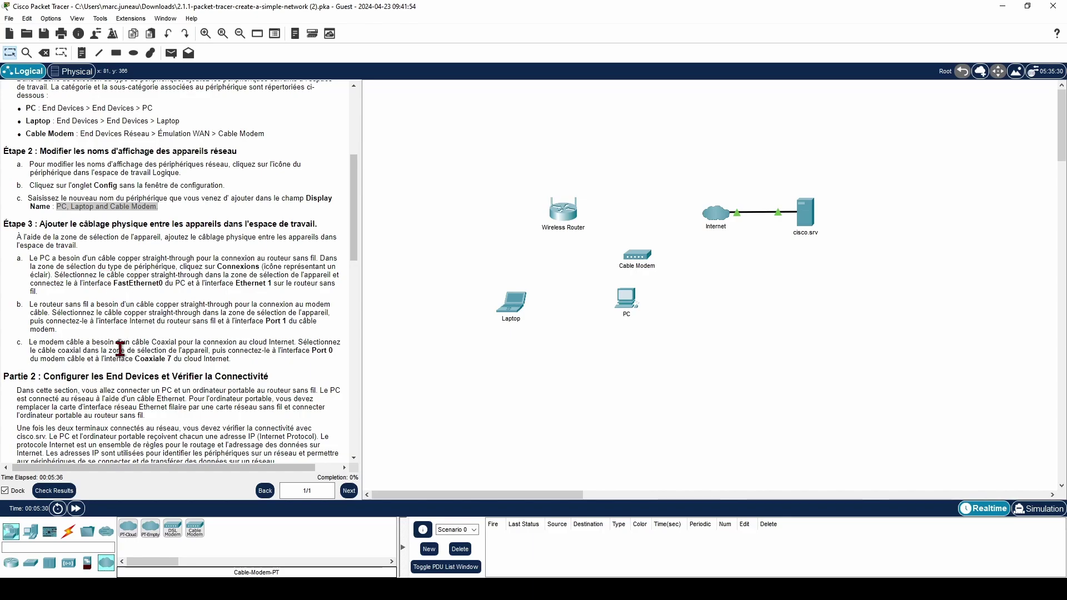
left_click(69, 534)
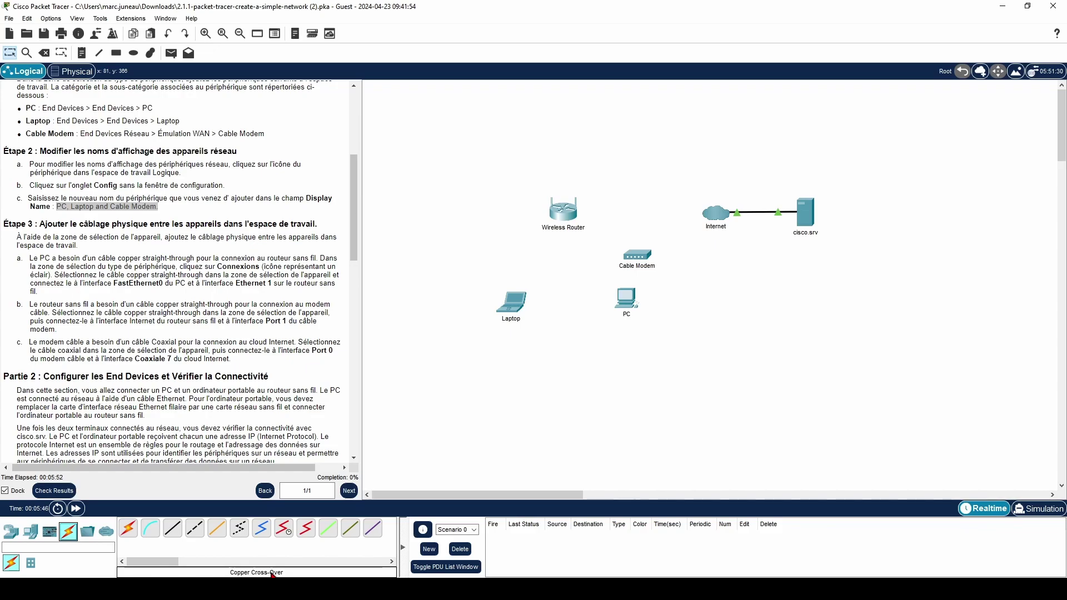
left_click(172, 532)
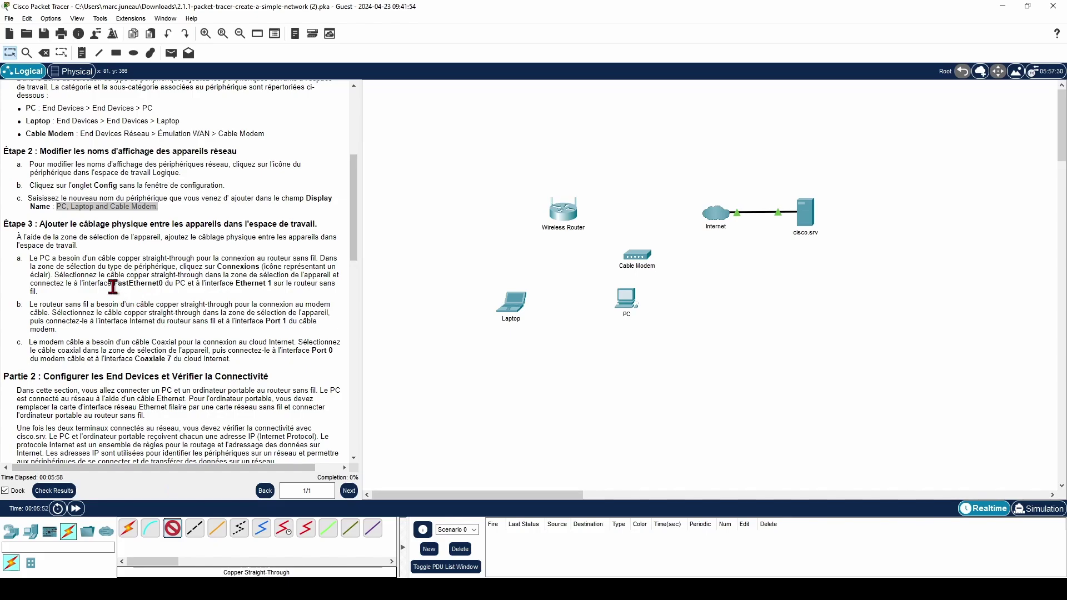
left_click(632, 302)
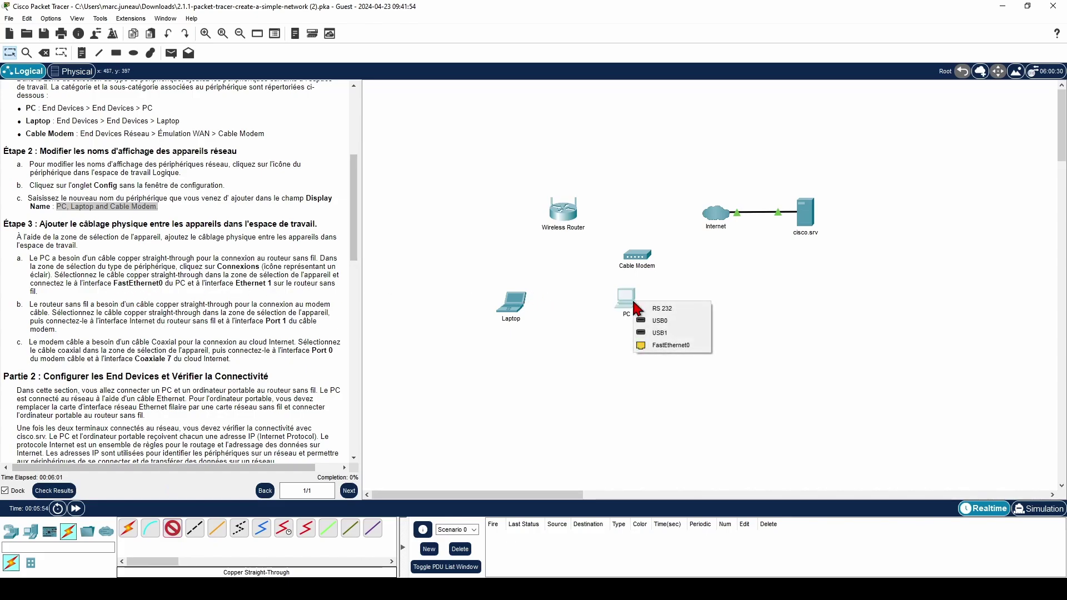
left_click(655, 352)
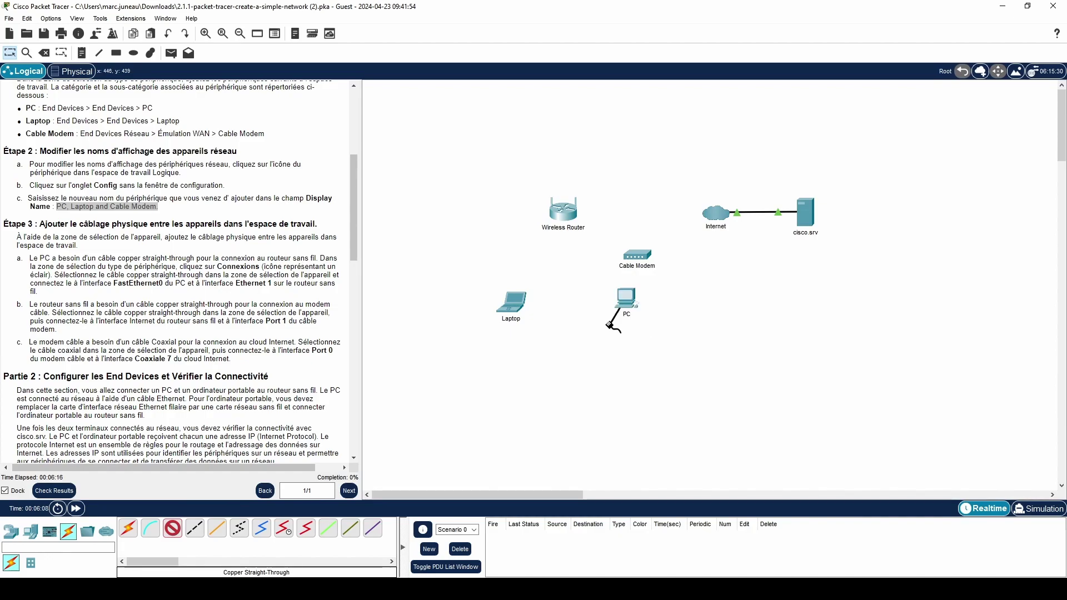
left_click(568, 224)
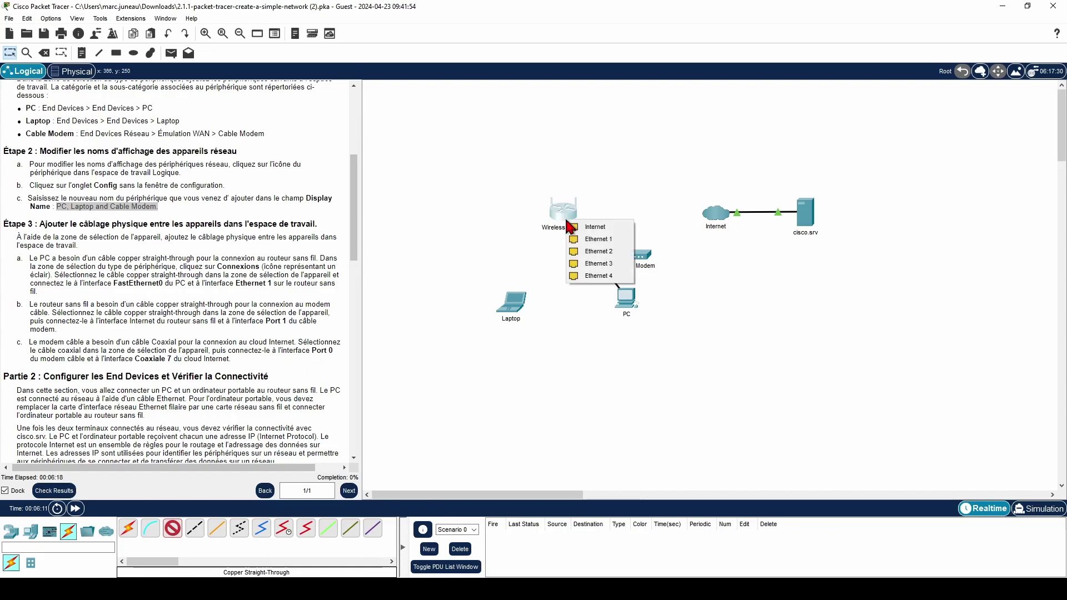
left_click(586, 240)
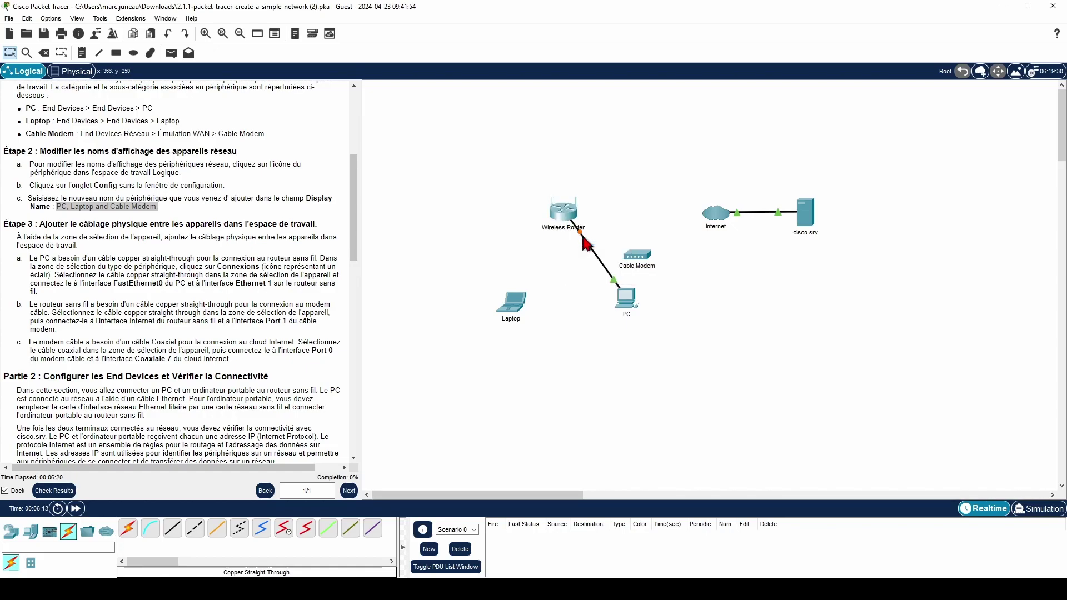
left_click_drag(565, 216, 527, 216)
left_click_drag(626, 298, 609, 188)
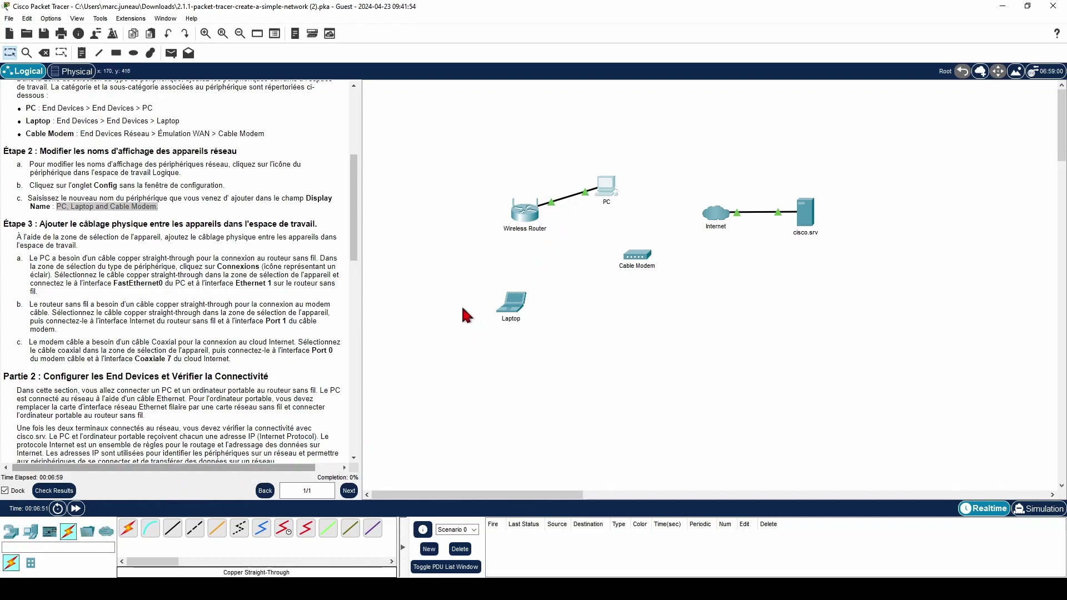
Delete the cable between the wireless router and the PC and leave delete mode
left_click(44, 53)
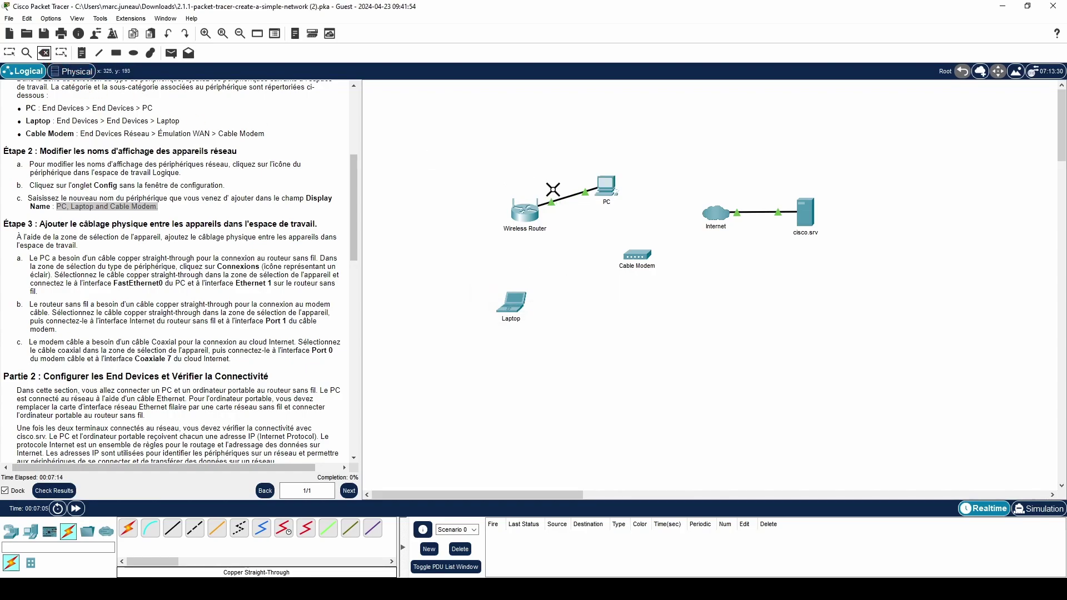
left_click(566, 197)
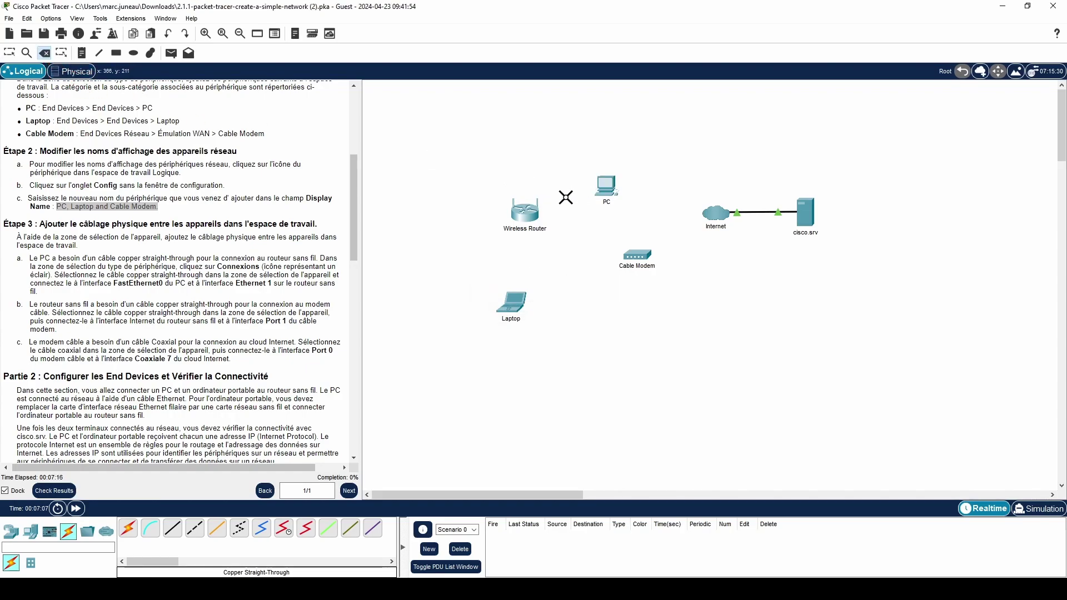
key("Escape")
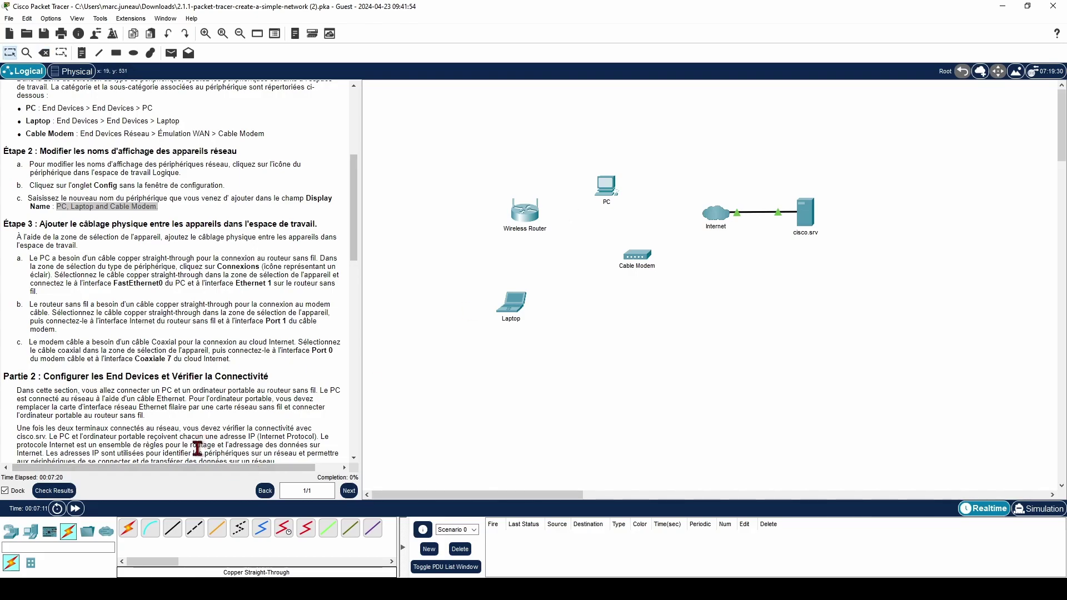
Reconnect the PC's FastEthernet0 to Ethernet 1 on the wireless router with a copper straight-through cable
left_click(172, 528)
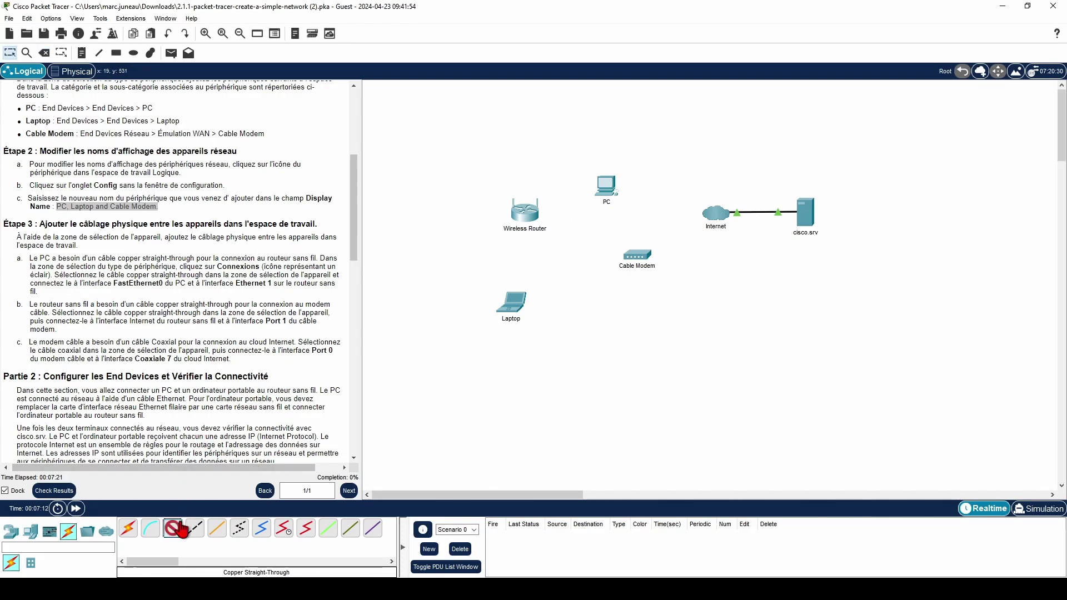
left_click(606, 192)
left_click(639, 237)
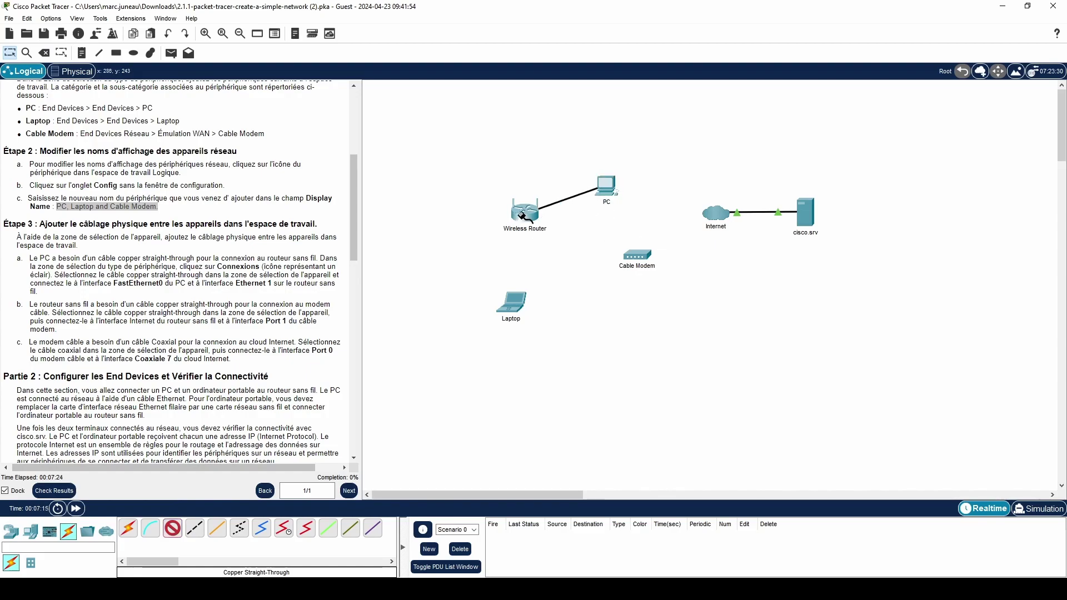
left_click(538, 215)
left_click(545, 235)
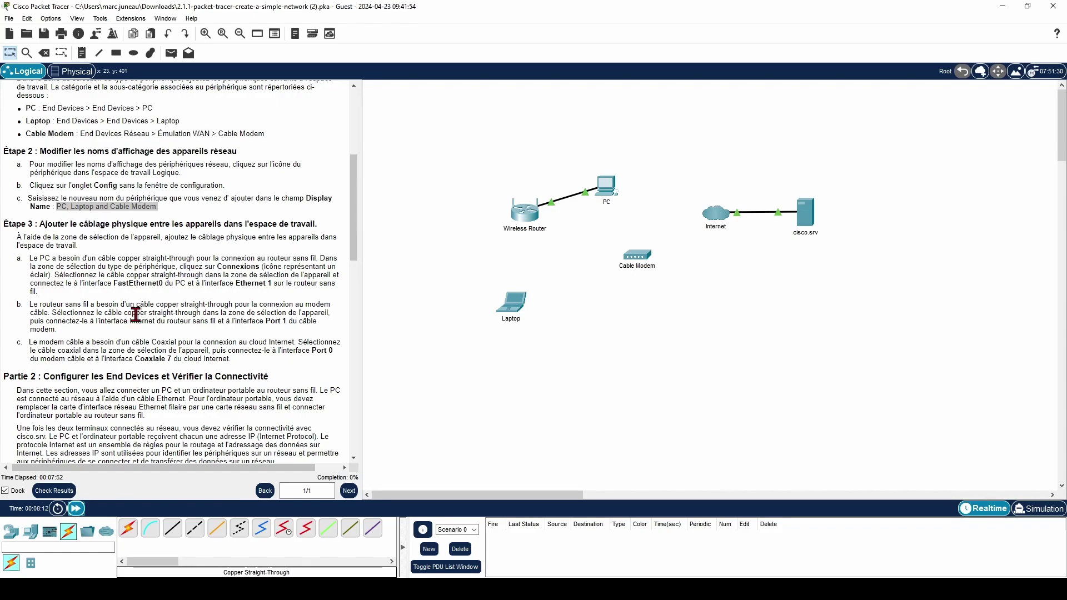
Connect the wireless router's Internet interface to Port 1 of the cable modem with a copper straight-through cable
left_click(172, 528)
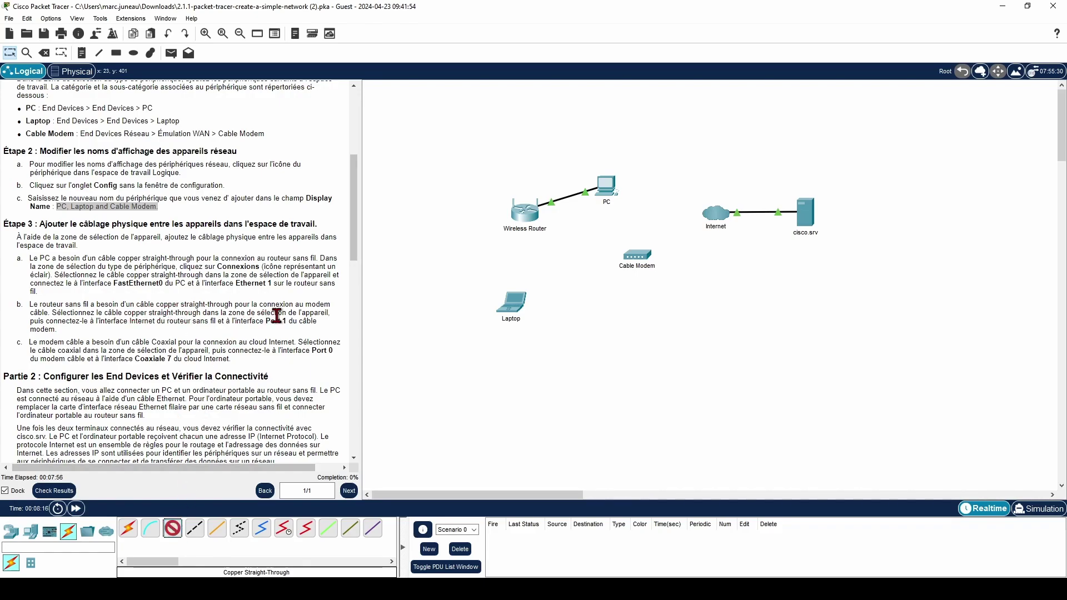
left_click(526, 216)
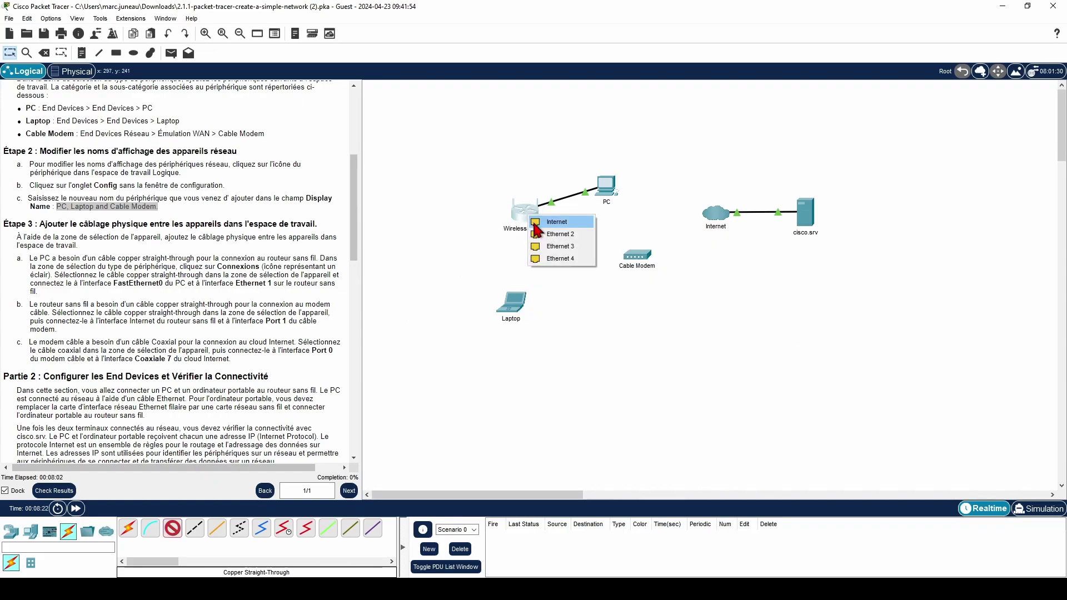
left_click(535, 224)
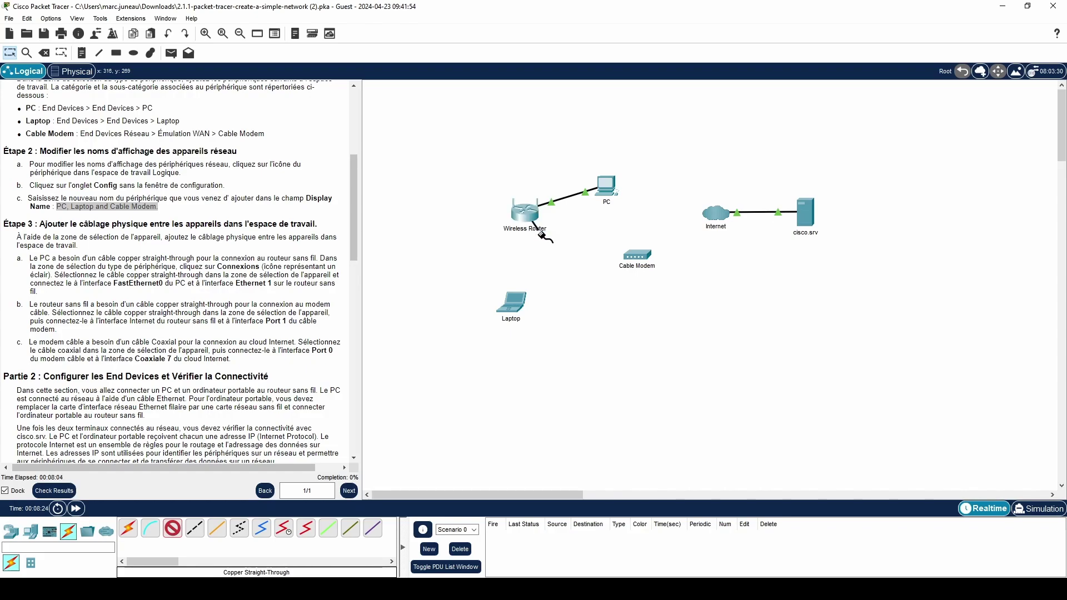
left_click(637, 258)
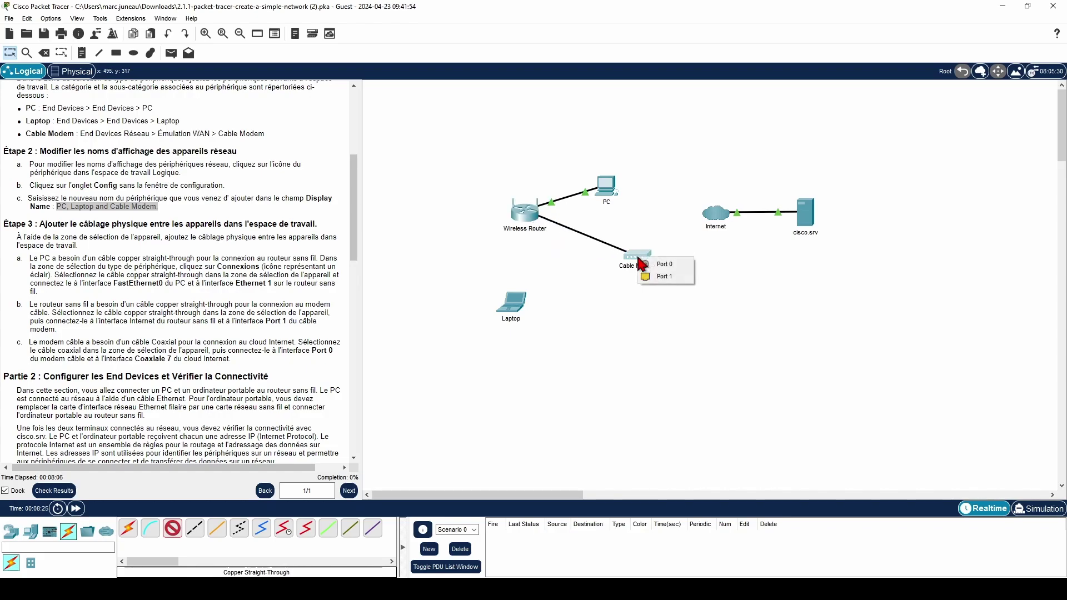
left_click(654, 276)
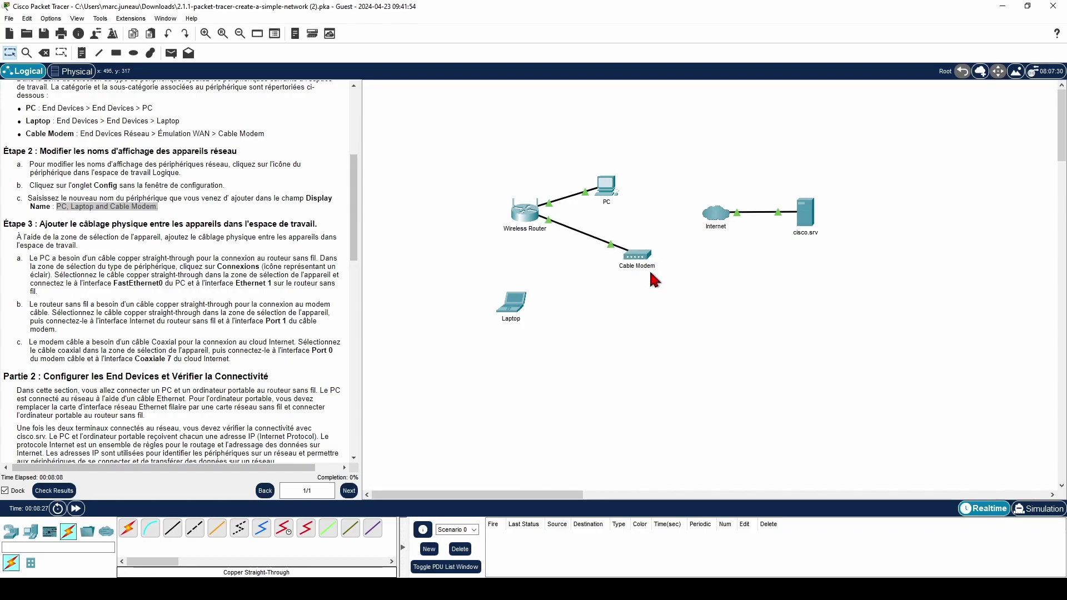
Line up the devices in one row, with the PC left of the wireless router and the cable modem between the router and the Internet cloud
left_click_drag(645, 261, 629, 245)
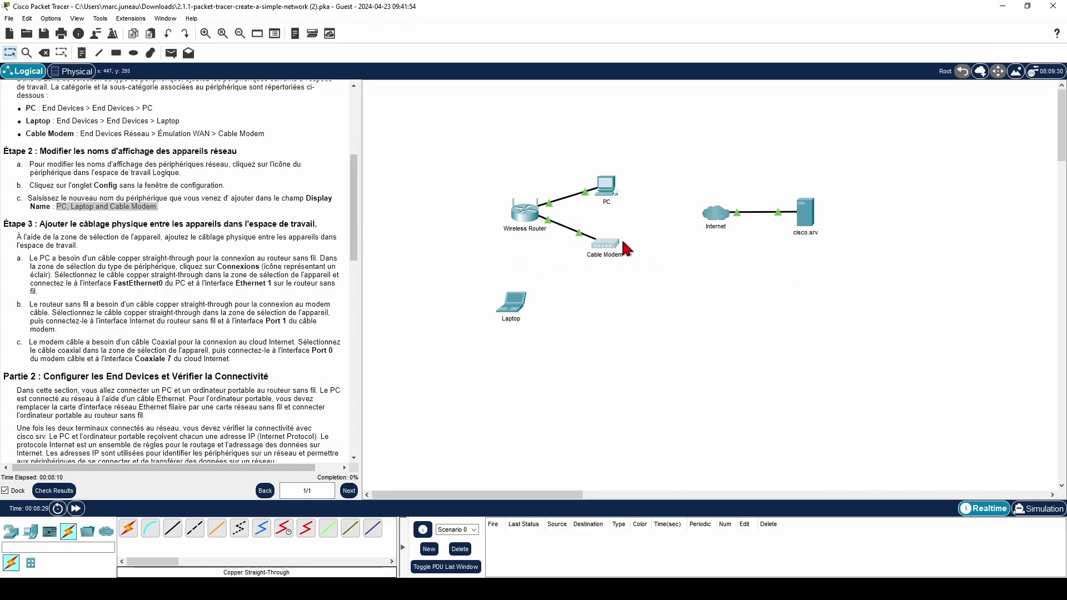
left_click_drag(609, 194, 437, 203)
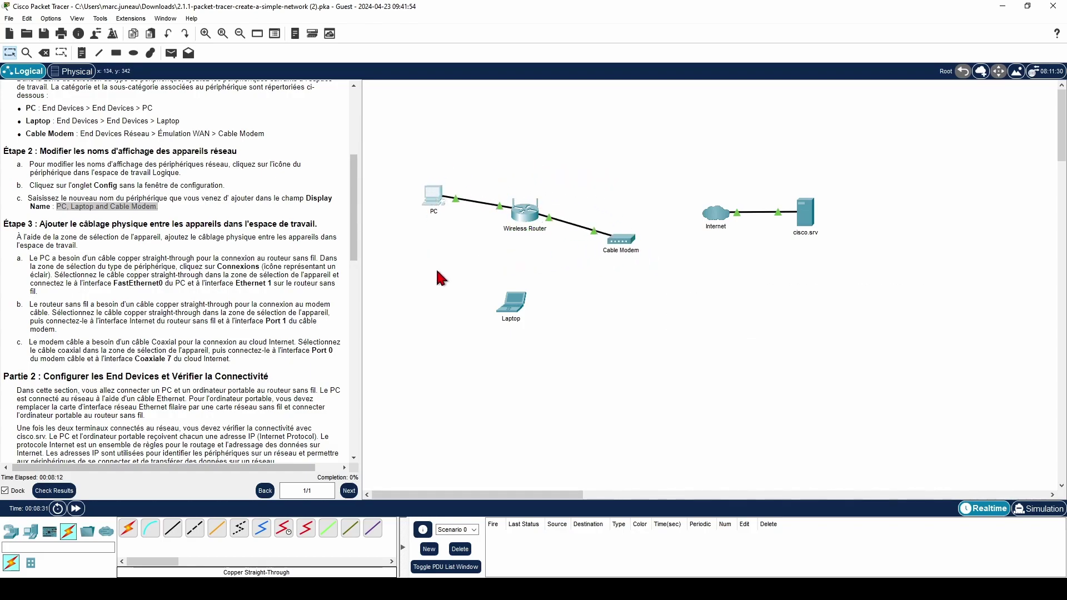
left_click_drag(619, 243, 624, 217)
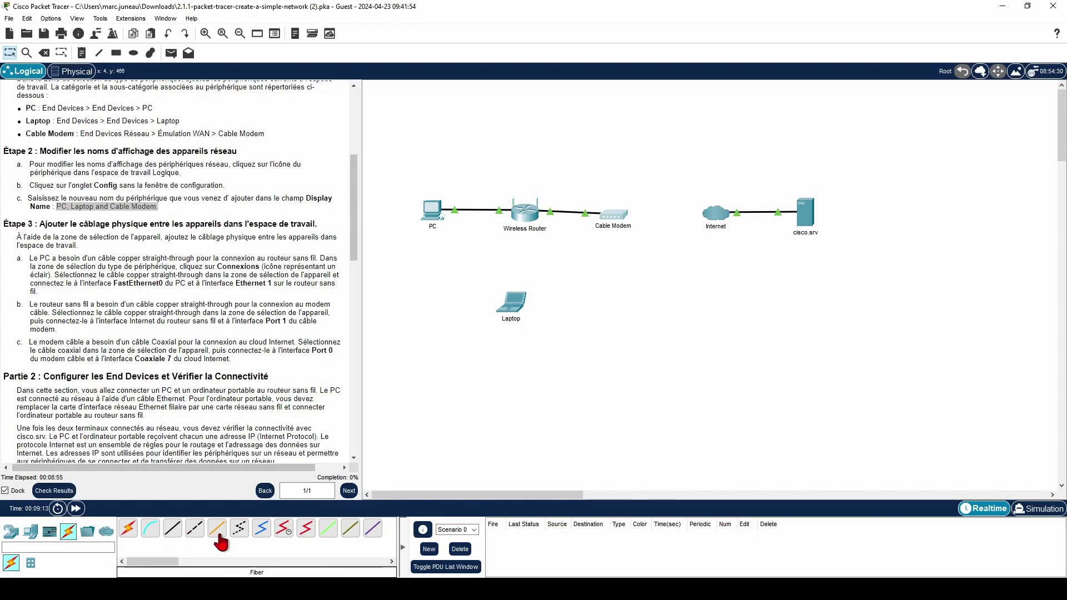
Connect Port 0 of the cable modem to Coaxial7 on the Internet cloud with a coaxial cable
left_click(264, 533)
left_click(619, 218)
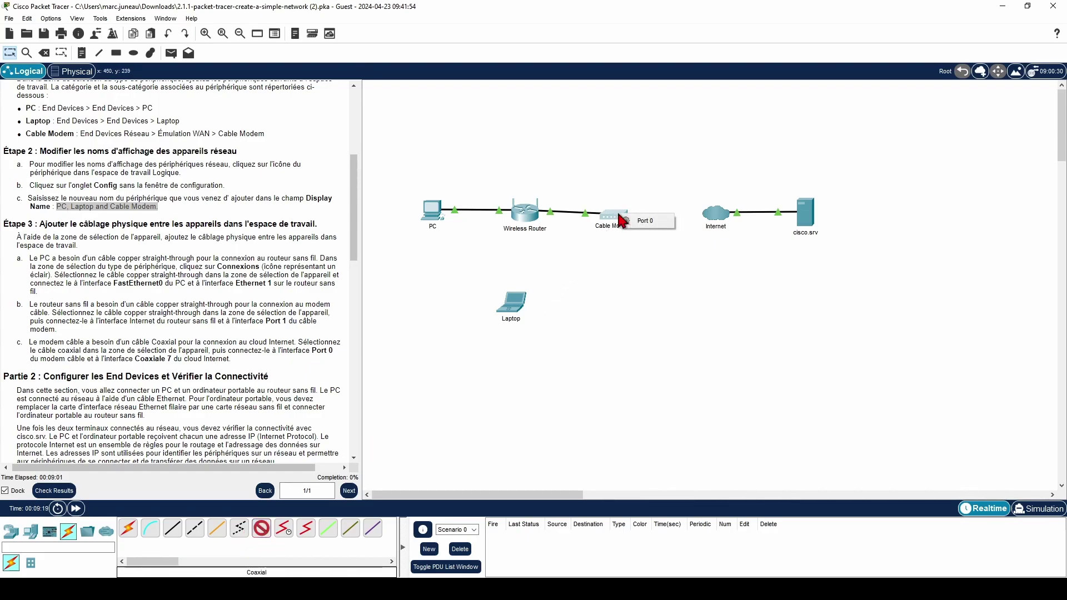
left_click(645, 221)
left_click(710, 216)
left_click(711, 217)
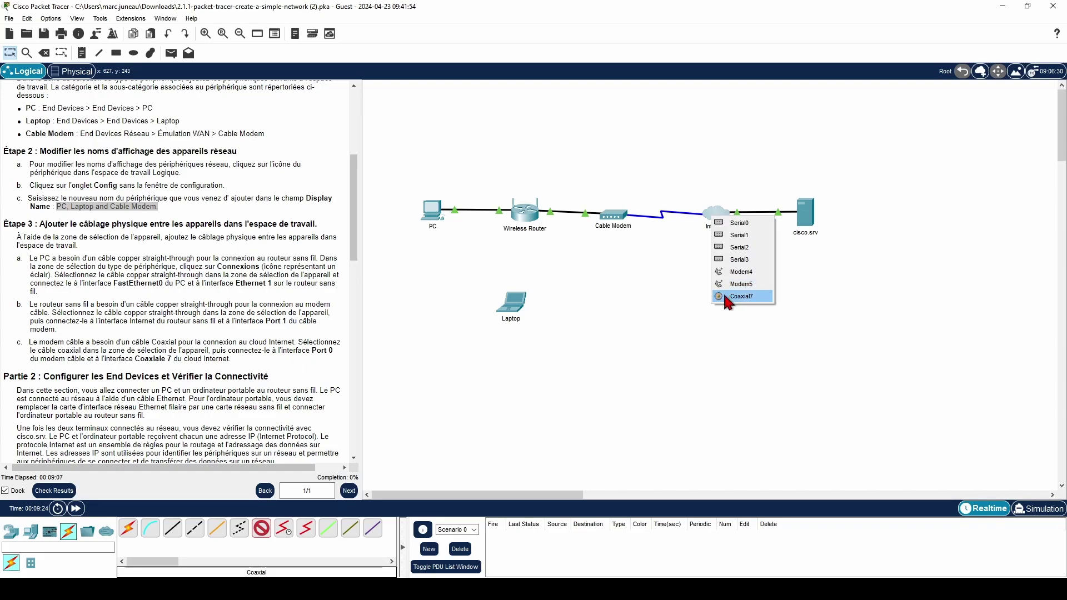
left_click(741, 297)
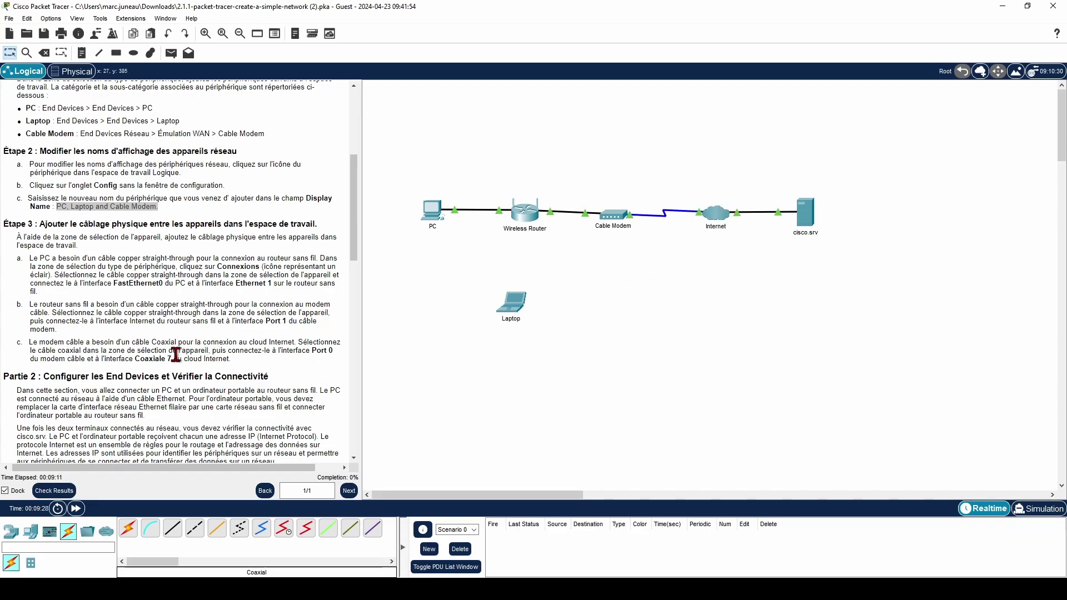
Consult Partie 2, Étape 1 of the instructions, set the PC's IPv4 configuration on FastEthernet0 to DHCP and close its window
scroll(176, 343, "down", 3)
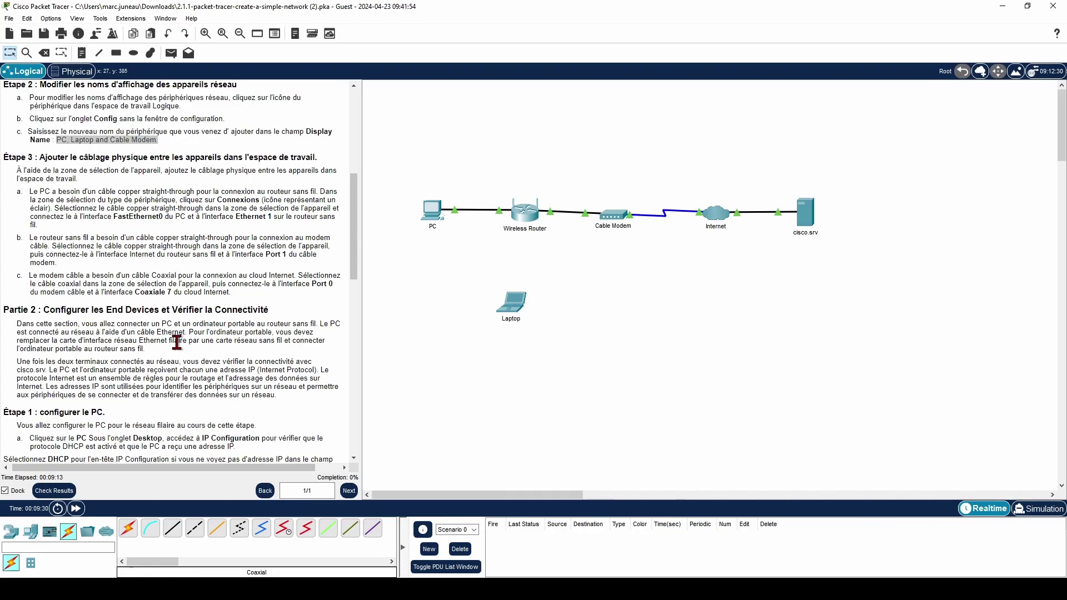
scroll(177, 342, "down", 4)
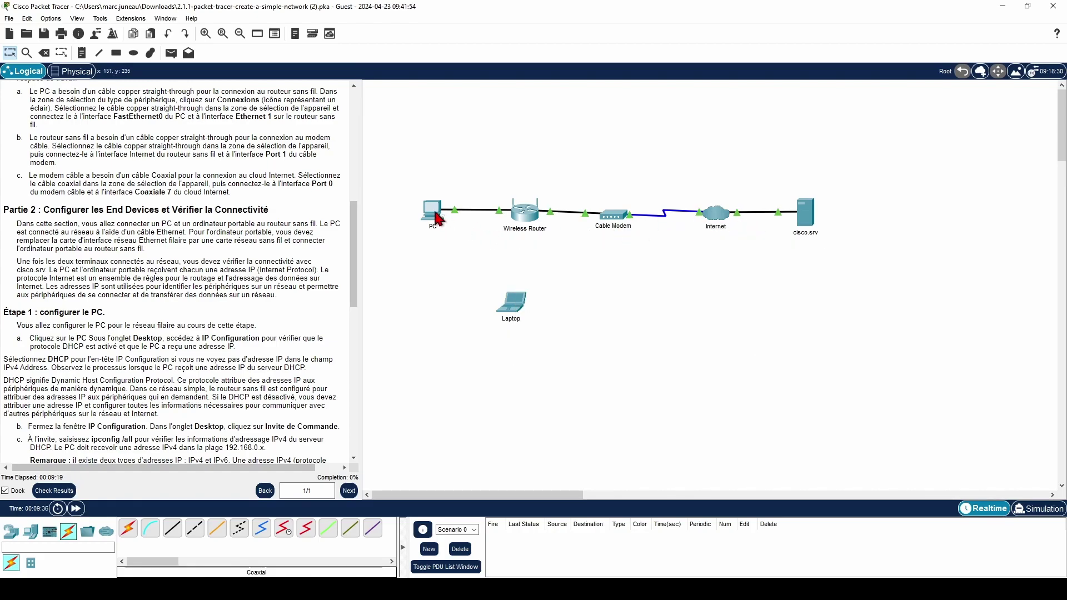
mouse_move(435, 214)
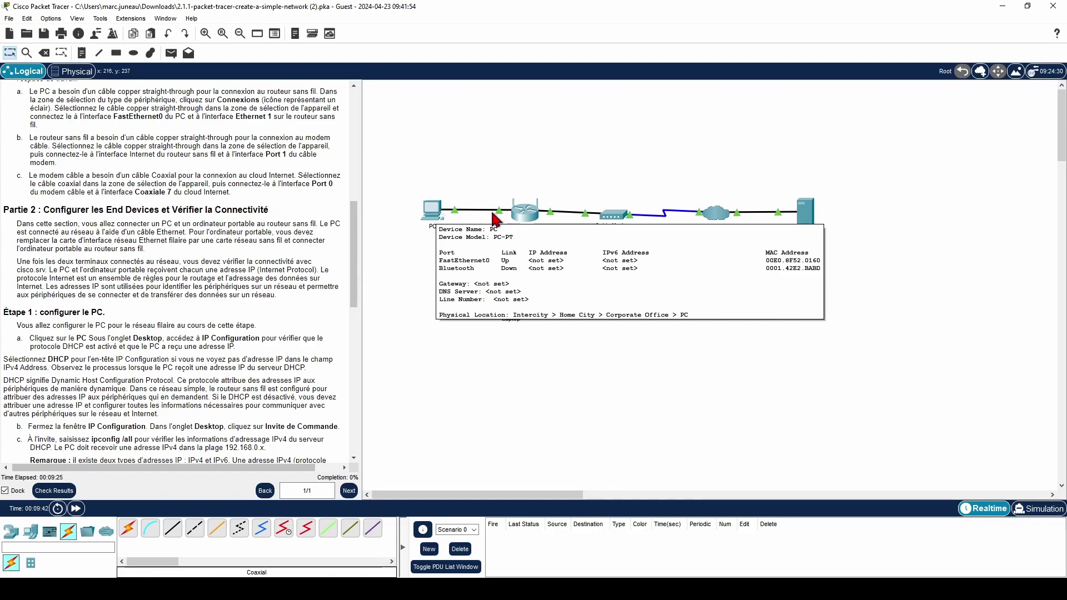
mouse_move(803, 224)
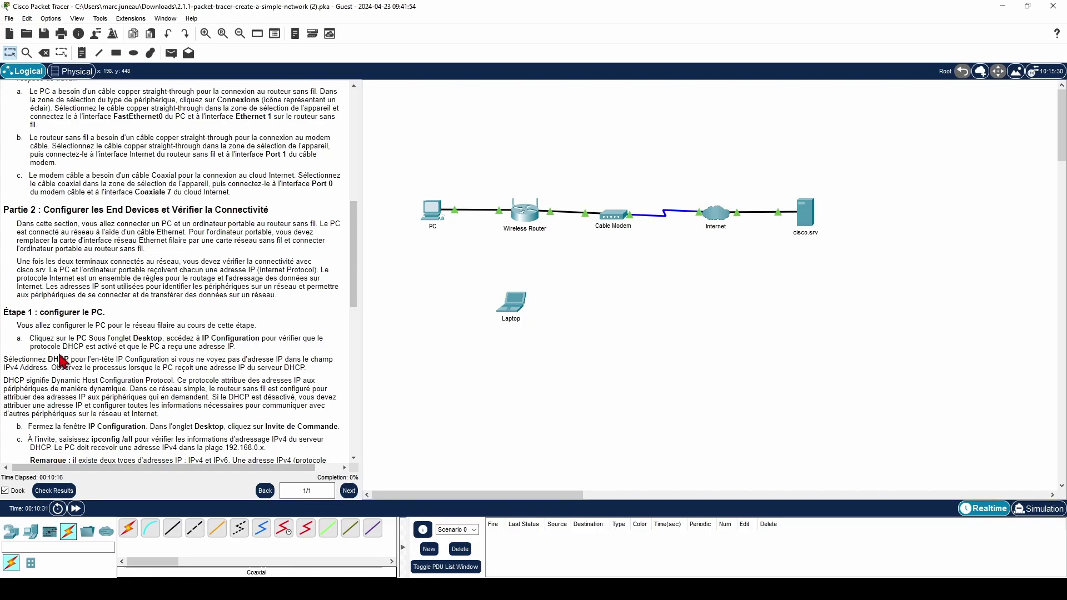
left_click(431, 210)
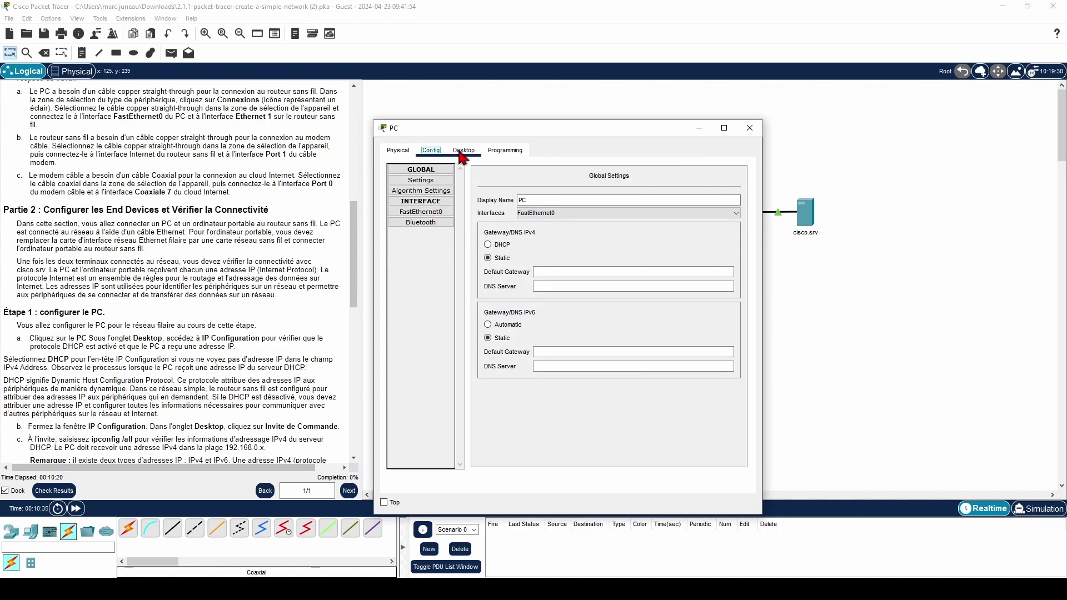
left_click(463, 151)
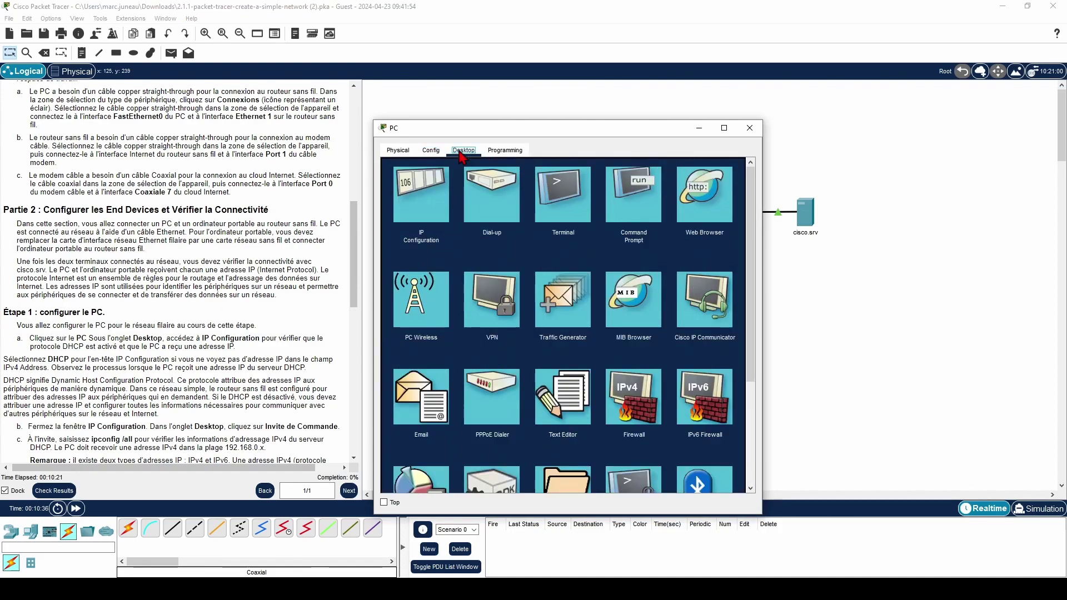
left_click(431, 197)
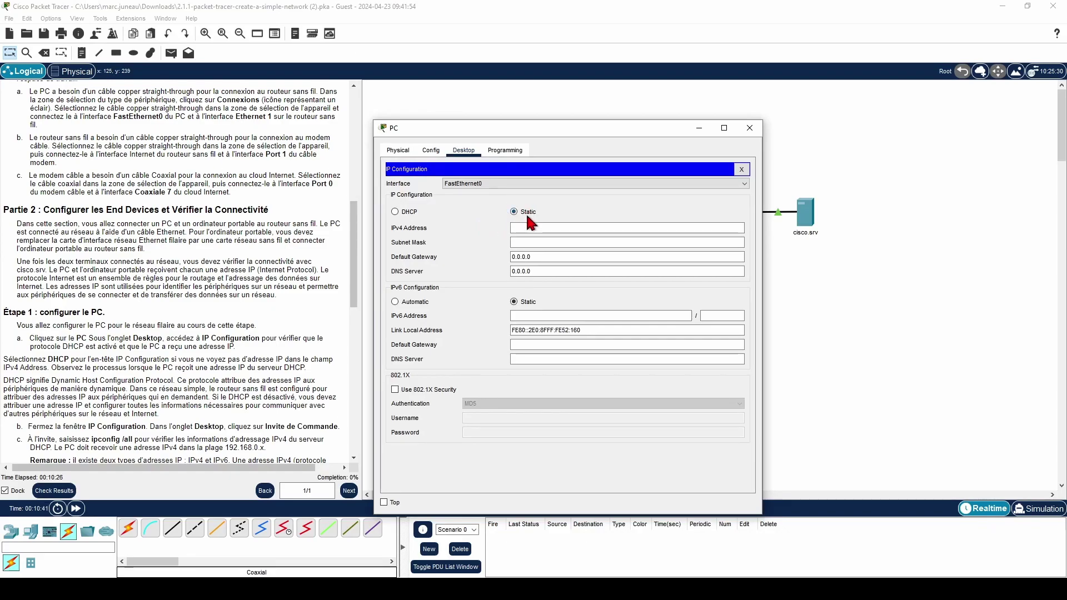
left_click(407, 215)
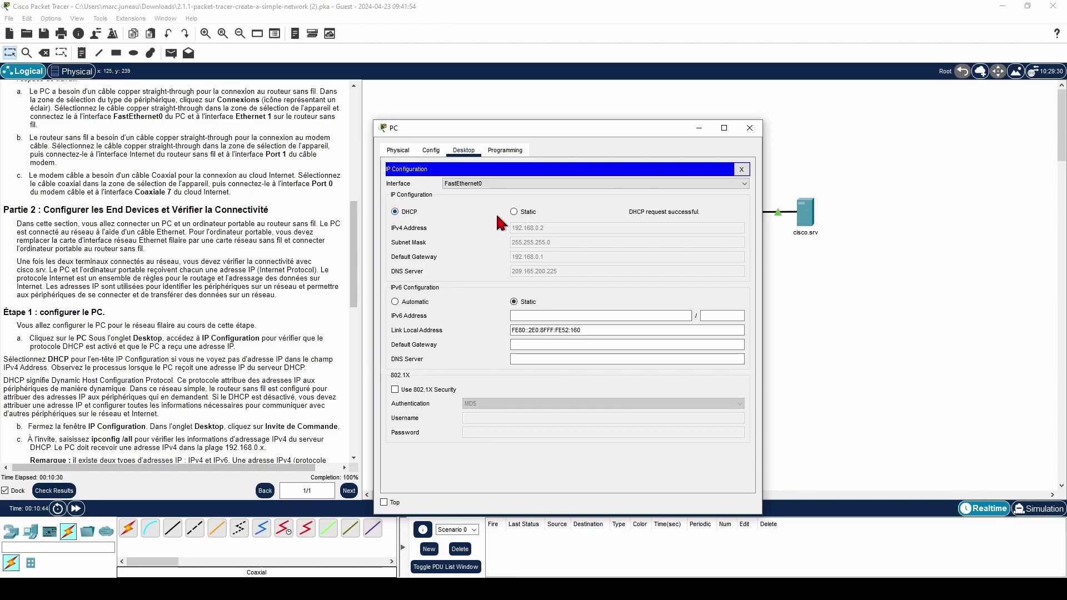
left_click(749, 128)
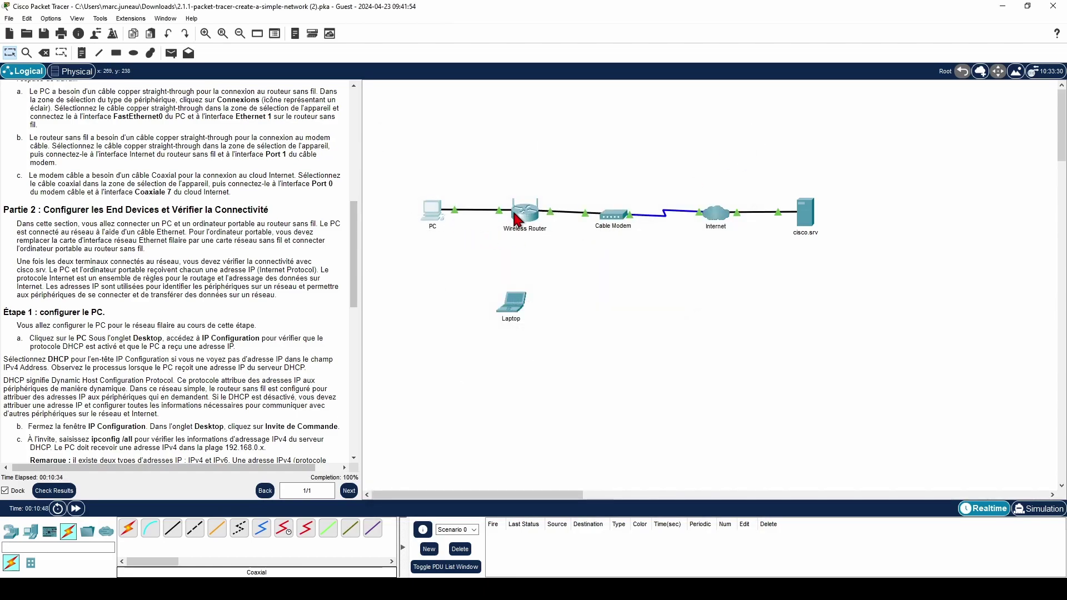
mouse_move(525, 222)
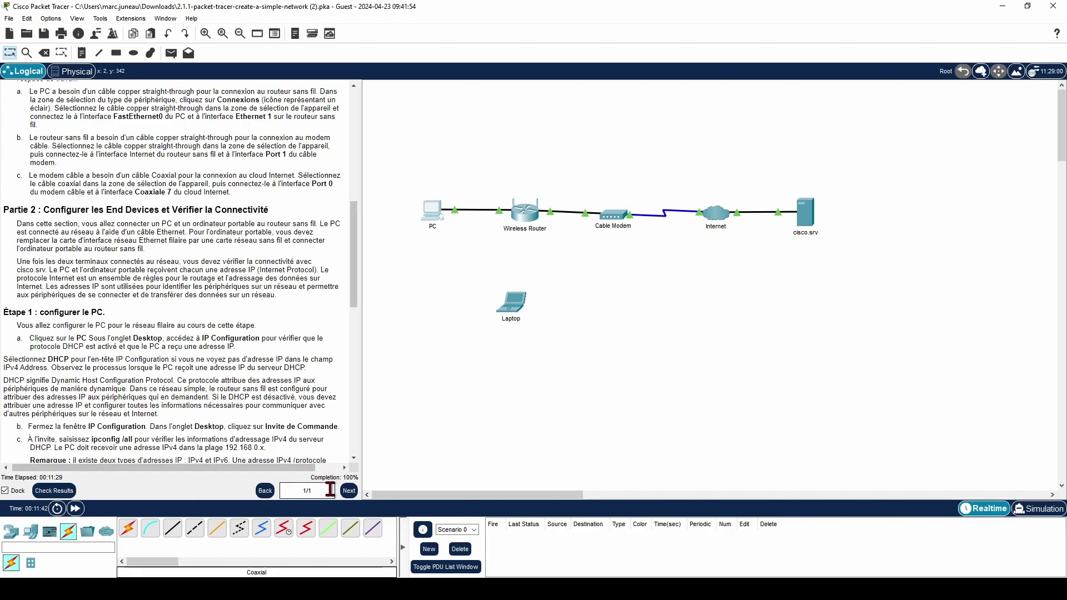
Consult the rest of Étape 1 and run ipconfig /all in the PC's Command Prompt, displaying the complete output
left_click_drag(357, 279, 358, 354)
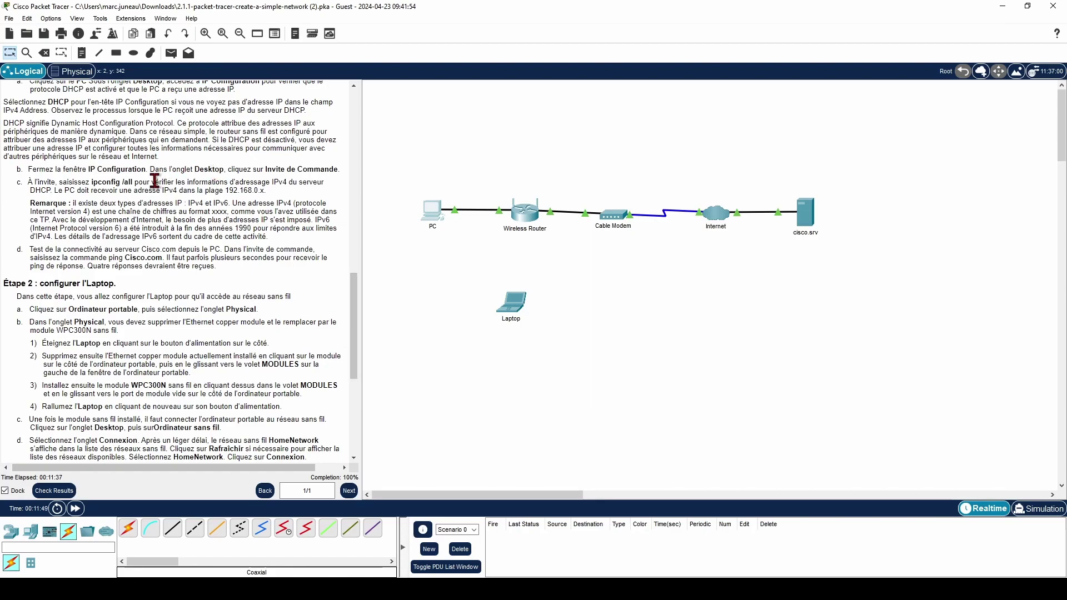
left_click(434, 211)
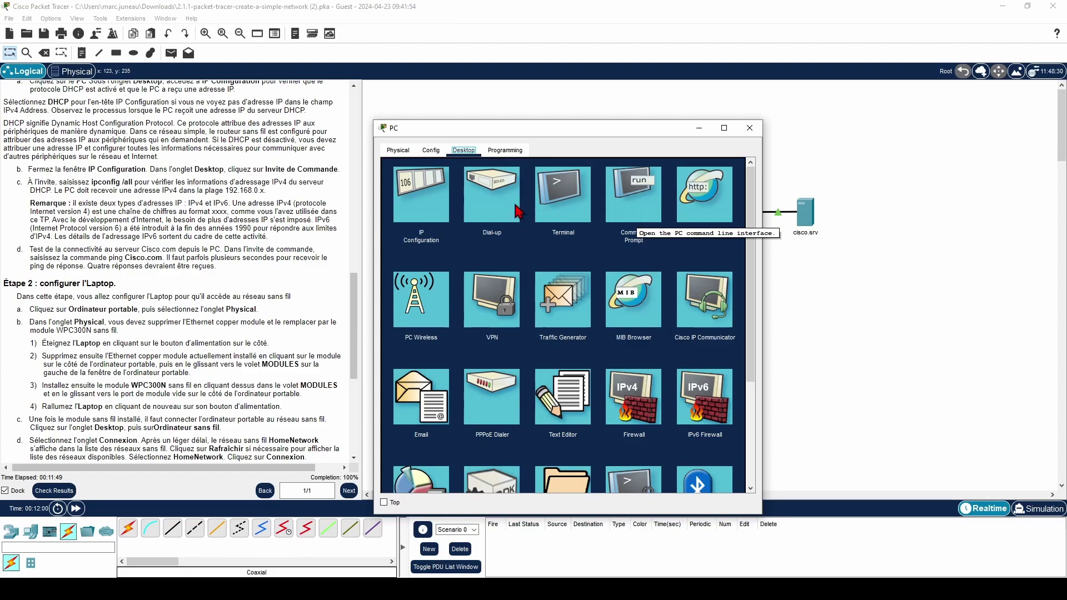
left_click(634, 195)
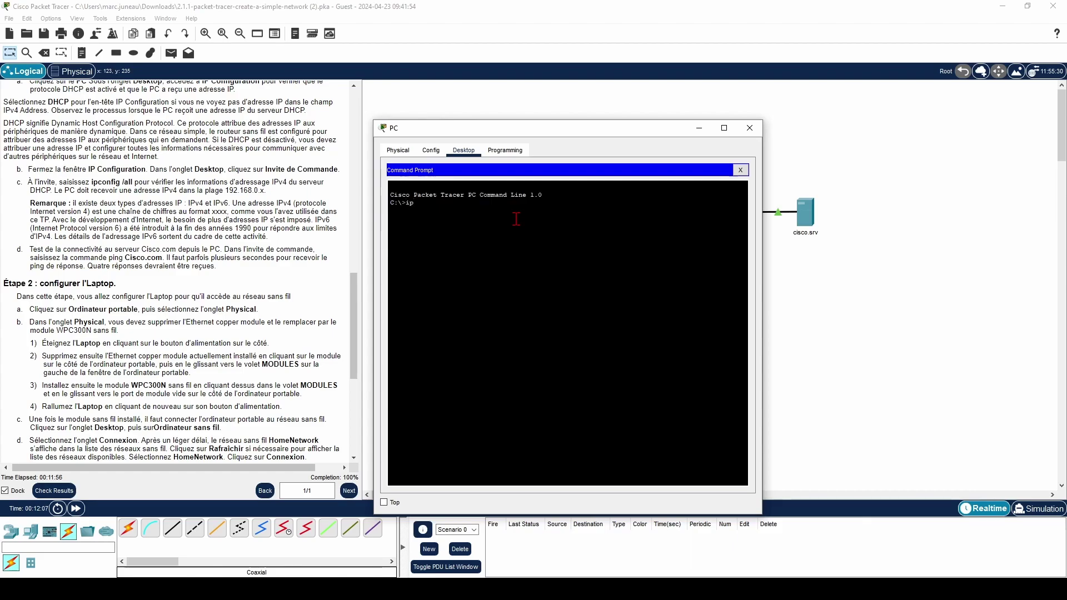
type("ipcon")
type("fig /all")
key("Return")
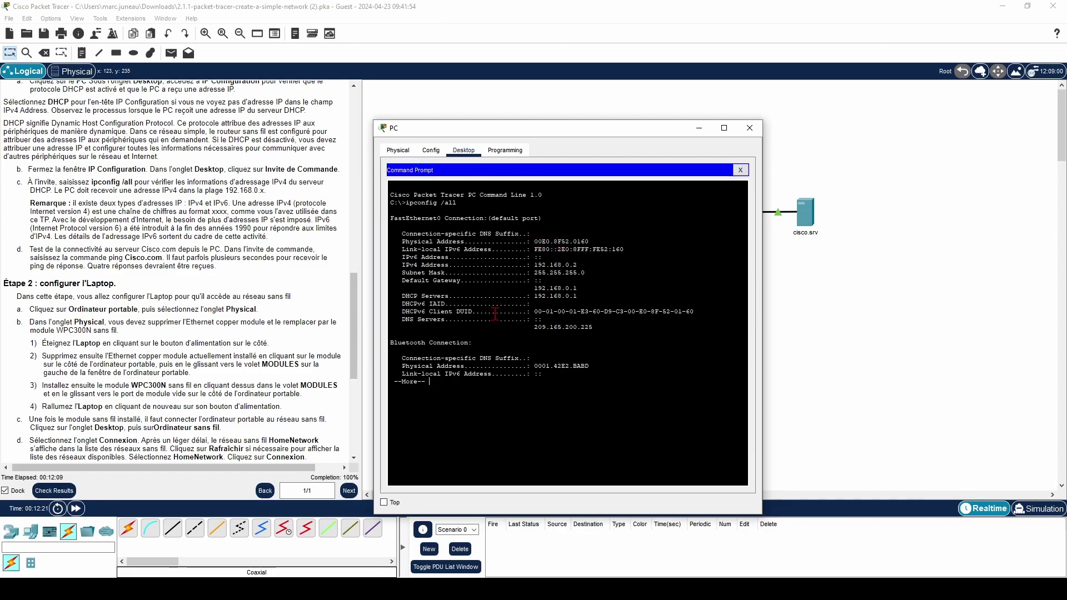
key("space")
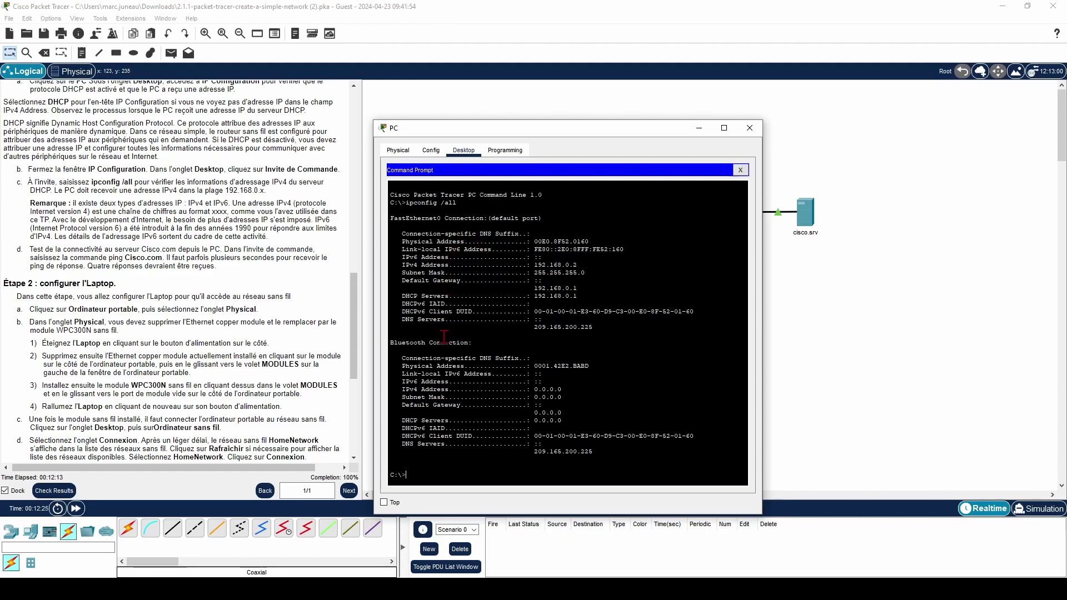
left_click_drag(579, 263, 535, 296)
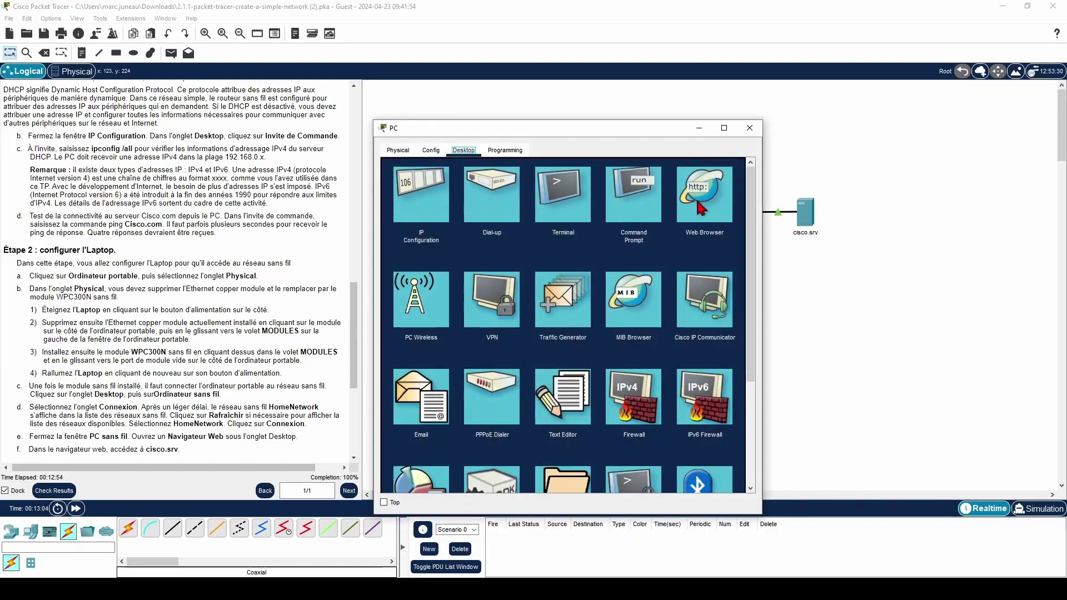
Test web access from the PC's Web Browser by loading cisco.com and cisco.srv, and close the browser
left_click(700, 207)
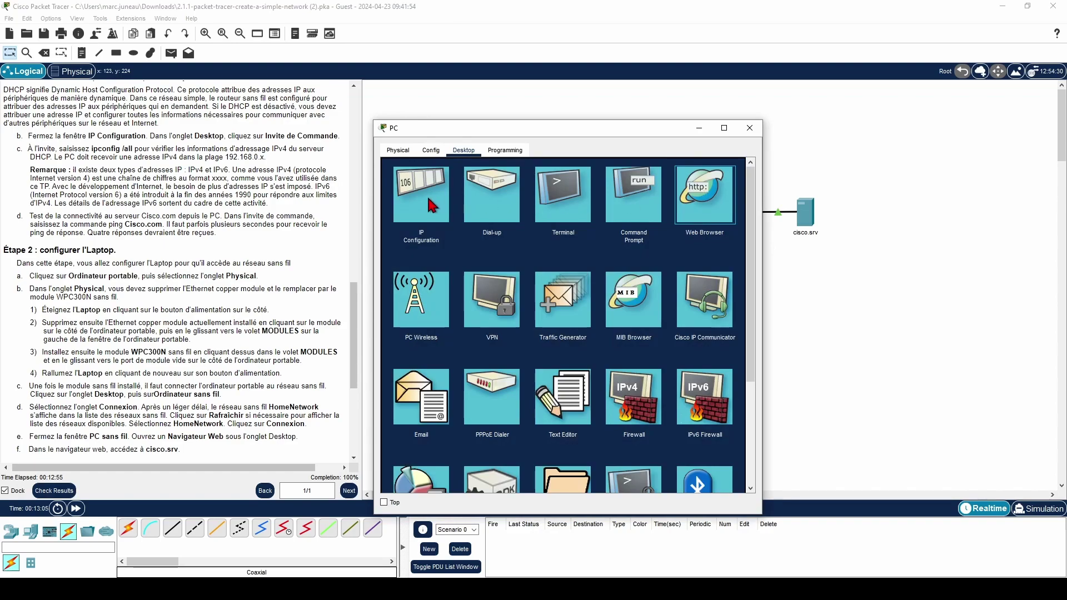
left_click(705, 198)
left_click(527, 181)
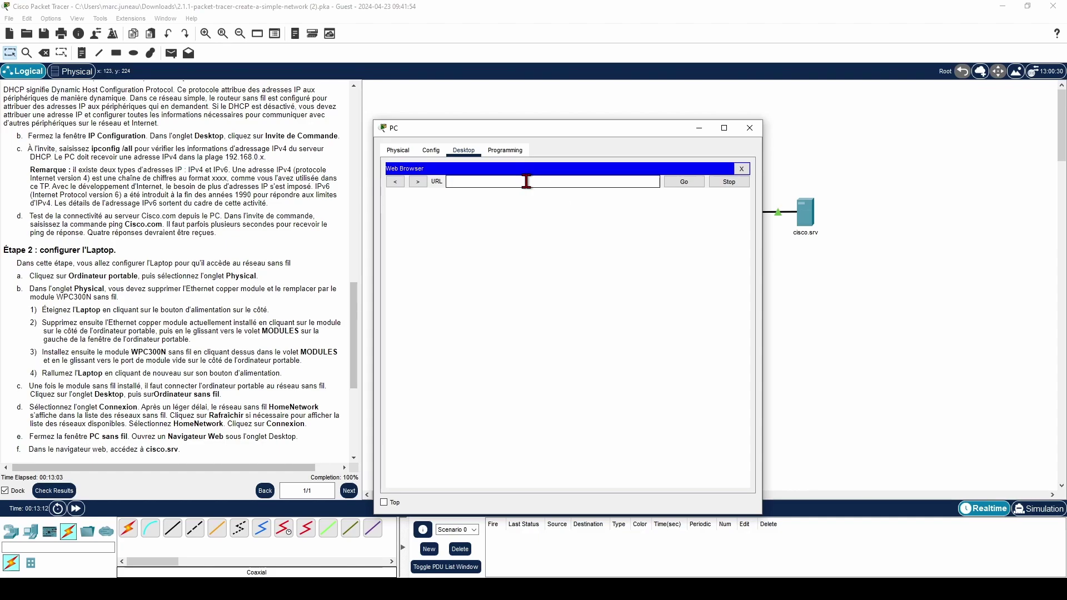
type("cisco.srv")
left_click(669, 178)
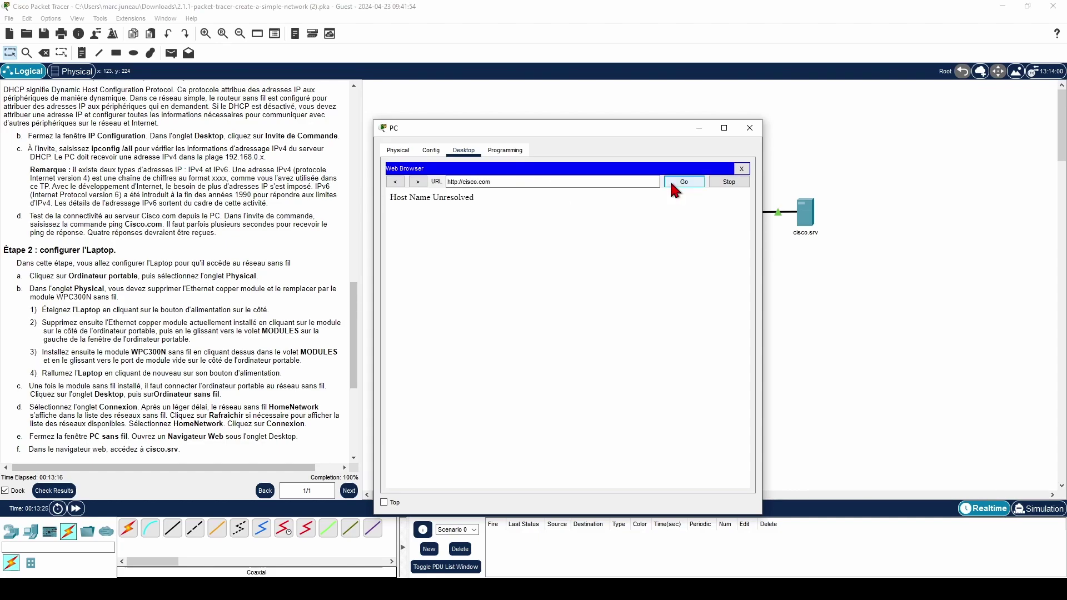
left_click(669, 178)
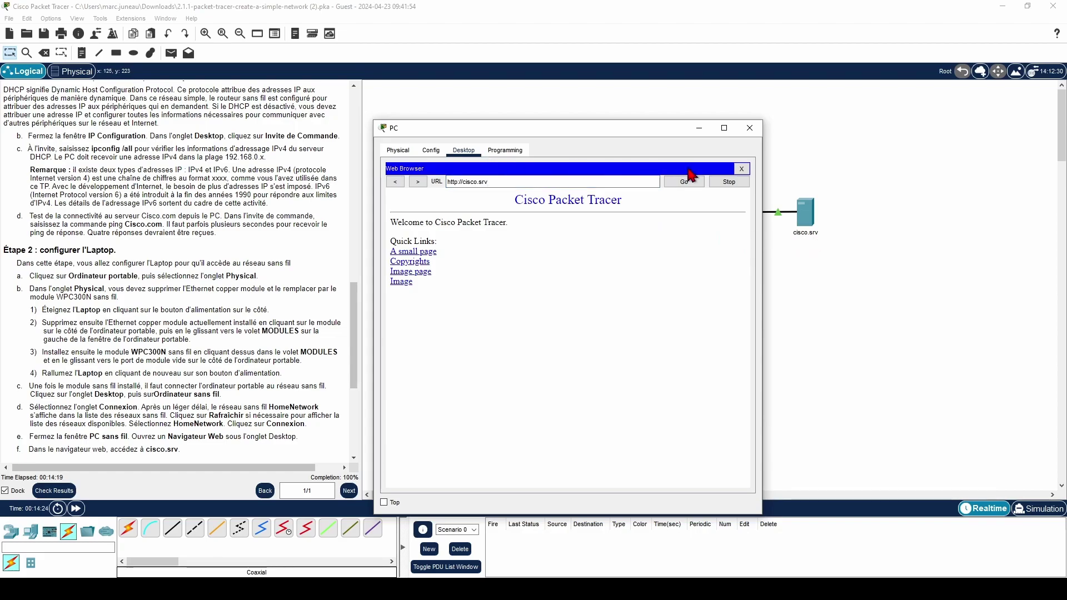
left_click(743, 171)
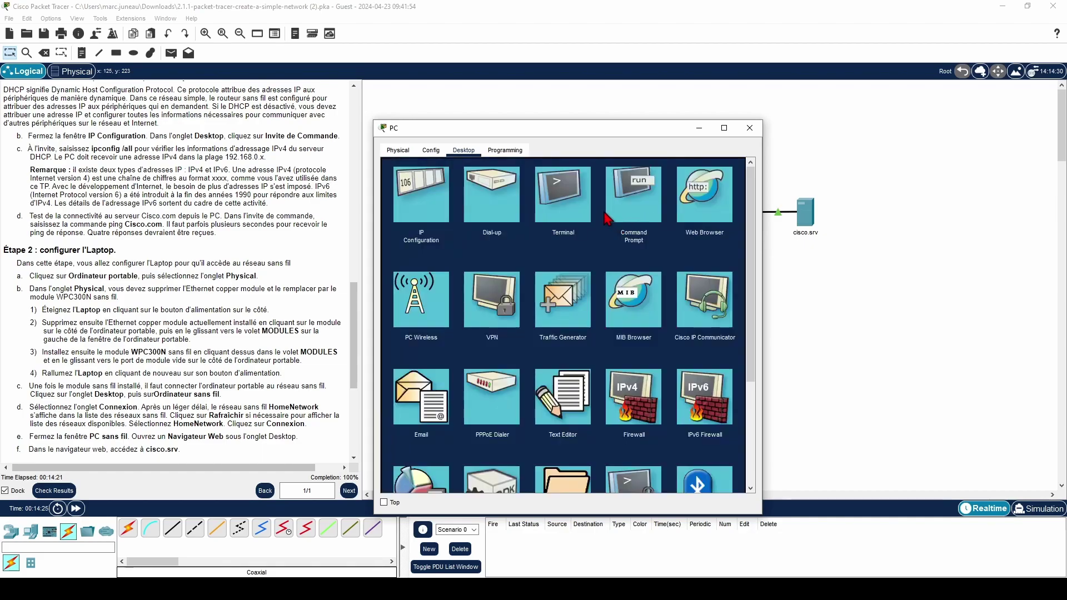
Enter ping cisco.com in the PC's Command Prompt without running it, and keep the PC window on top beside the topology
left_click(636, 191)
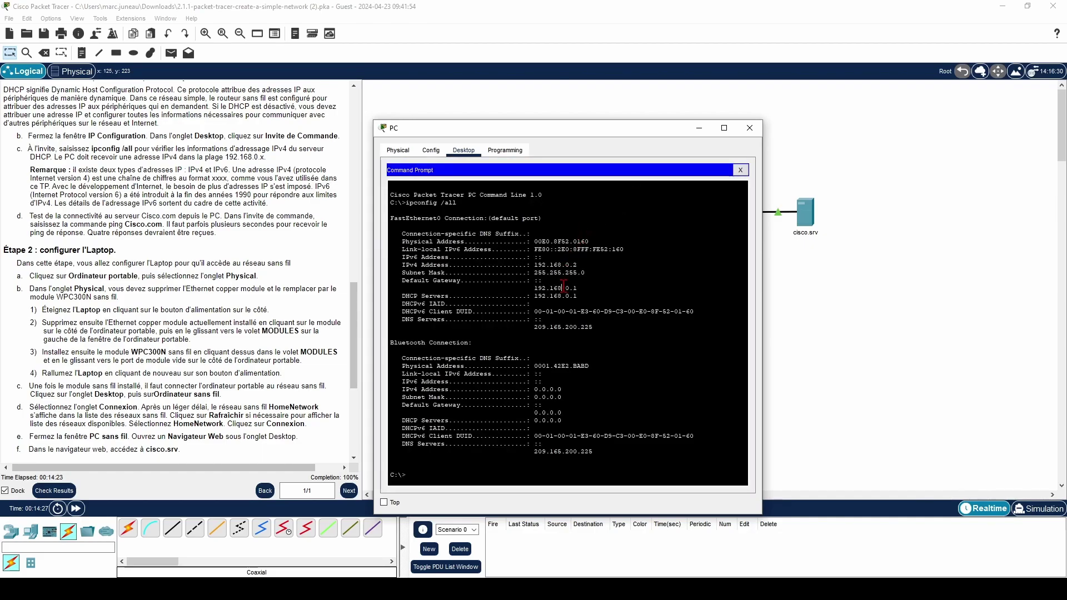
type("ping cisco.com")
left_click_drag(556, 128, 368, 92)
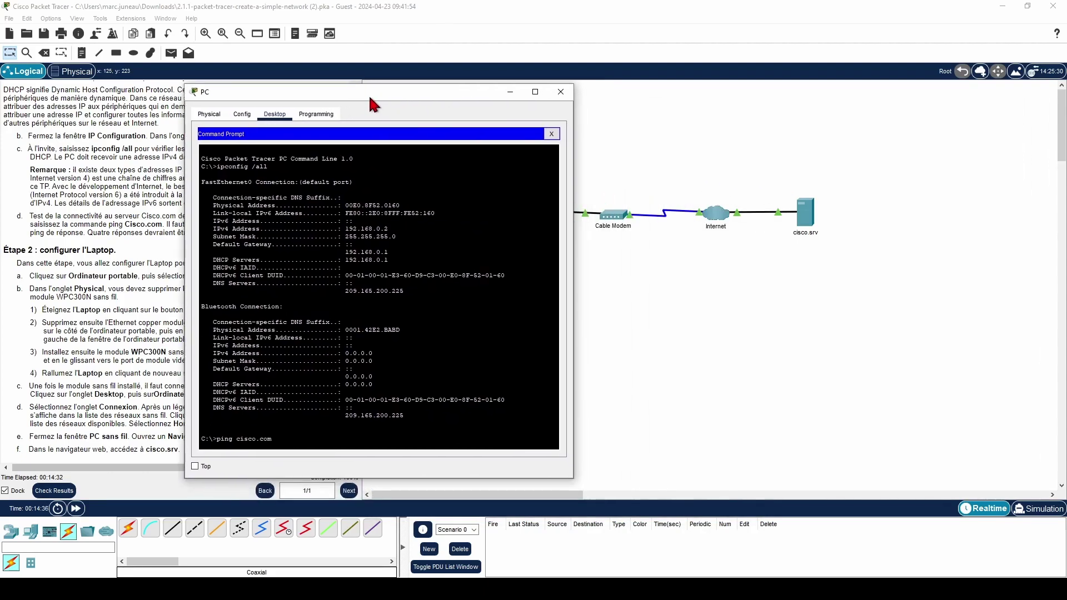
left_click(195, 467)
left_click_drag(350, 91, 211, 94)
Switch to Simulation mode and limit the visible events to DNS and ICMP
left_click(1035, 508)
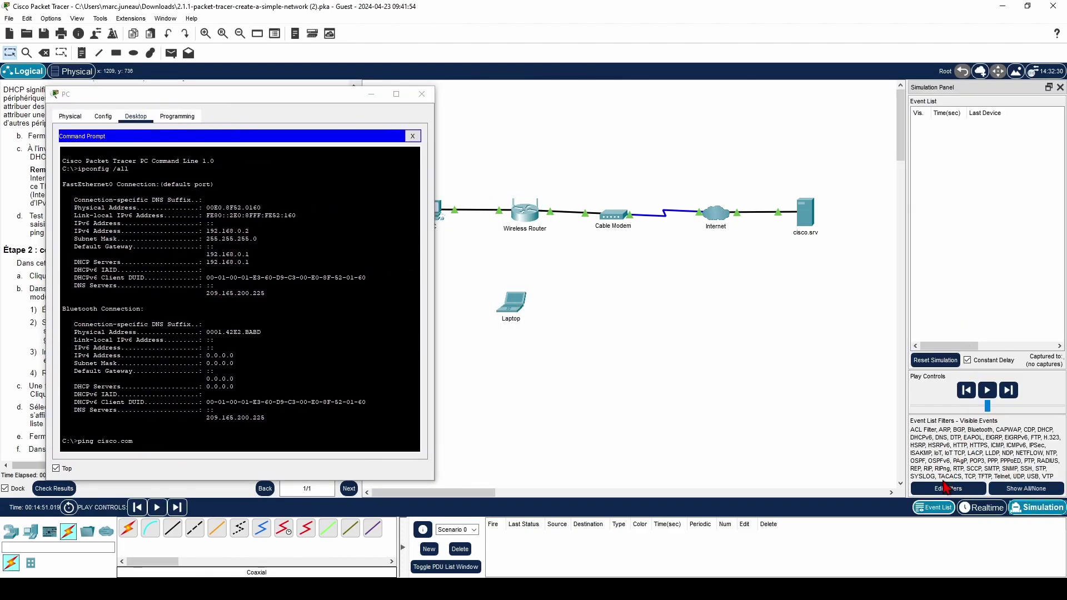
left_click(1003, 492)
left_click(981, 490)
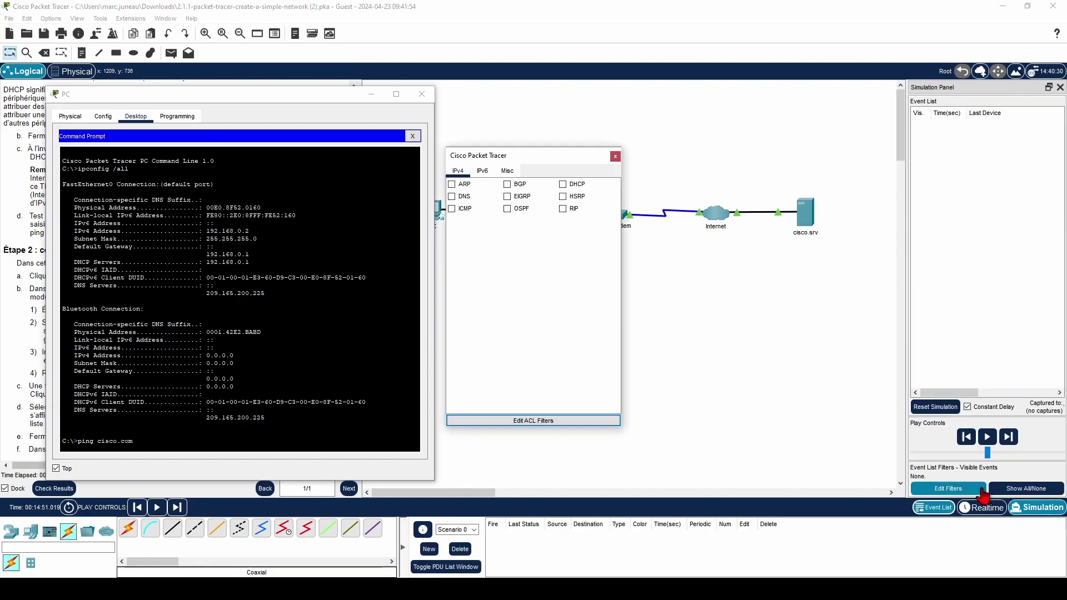
left_click_drag(529, 167, 671, 244)
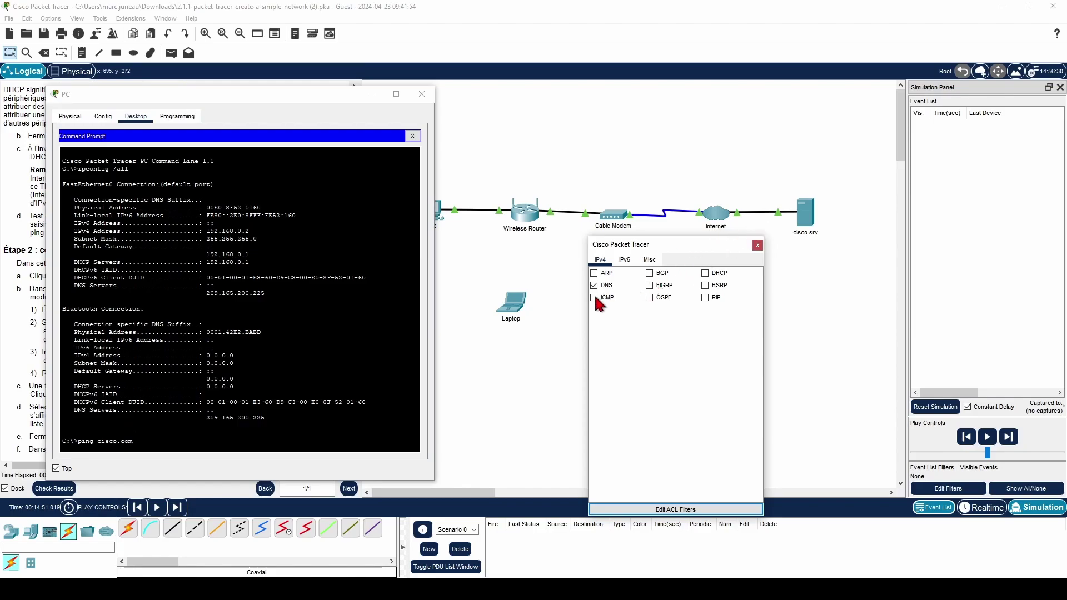
left_click(757, 246)
Run the prepared ping command and resize the event list so all its columns fit, keeping the PC visible in the topology
left_click(183, 419)
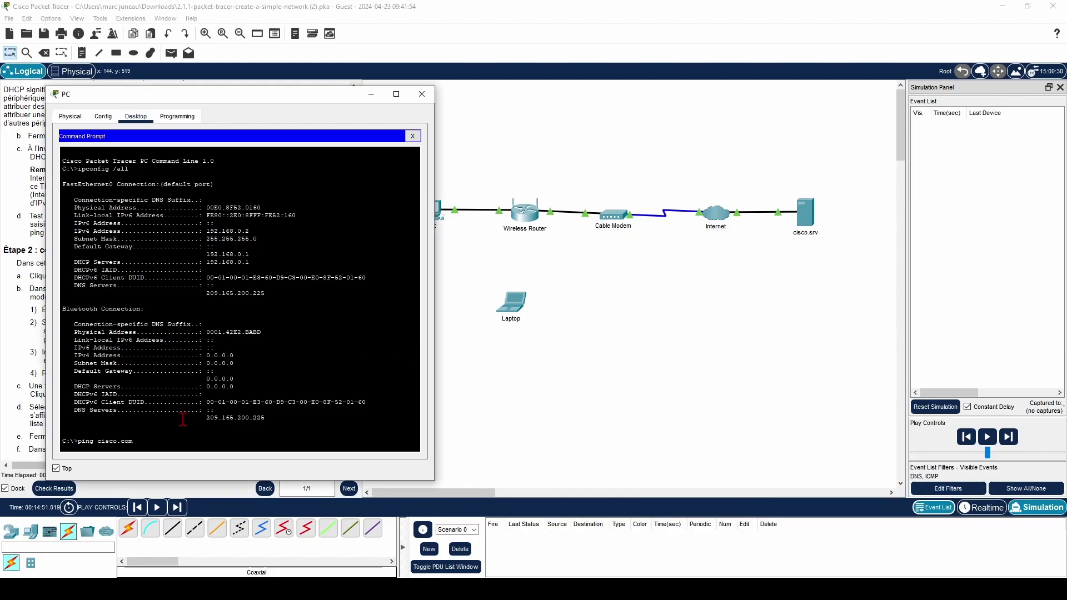
key("Return")
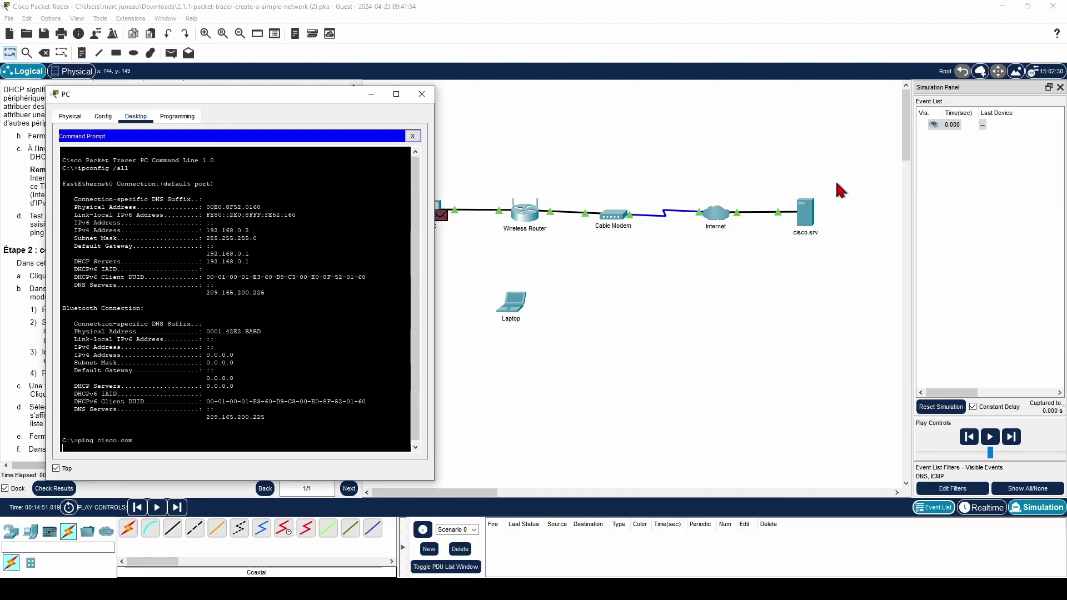
left_click_drag(970, 392, 1018, 396)
left_click_drag(996, 111, 925, 113)
left_click_drag(1027, 393, 1031, 397)
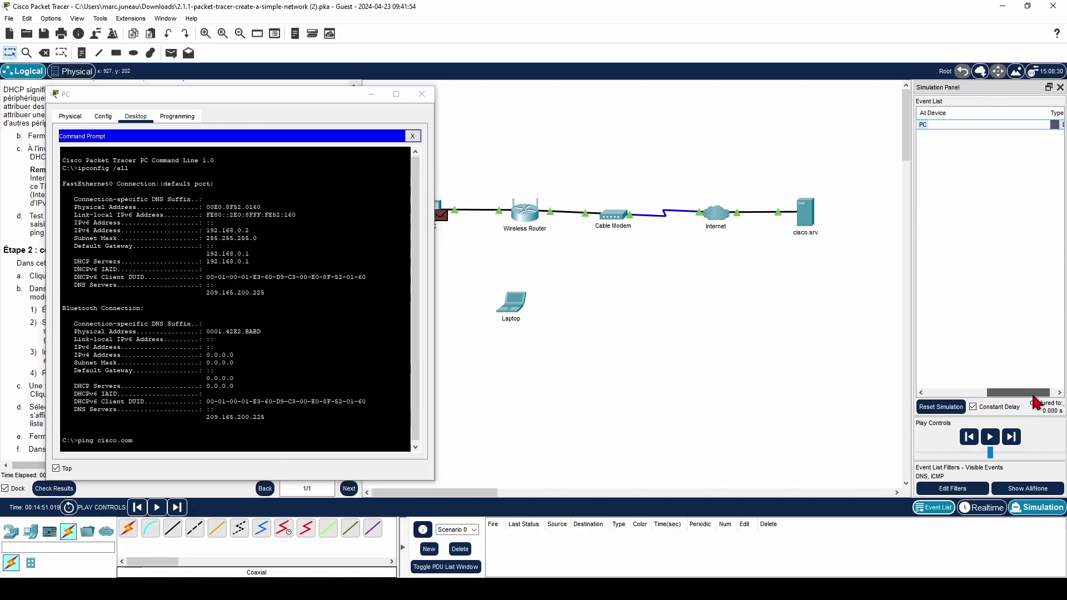
left_click_drag(1055, 114, 995, 112)
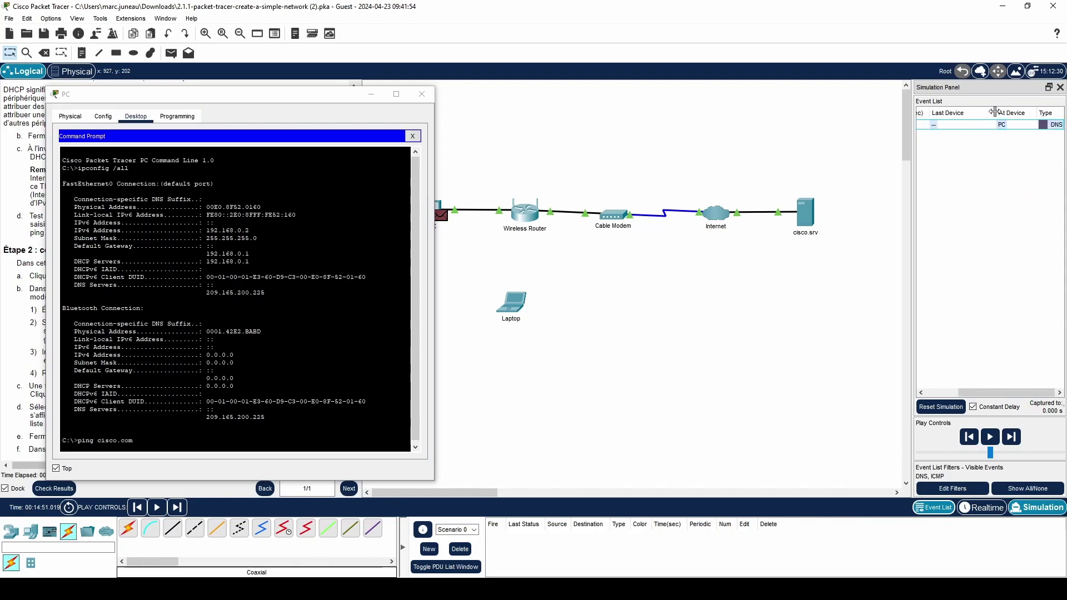
left_click_drag(982, 393, 963, 391)
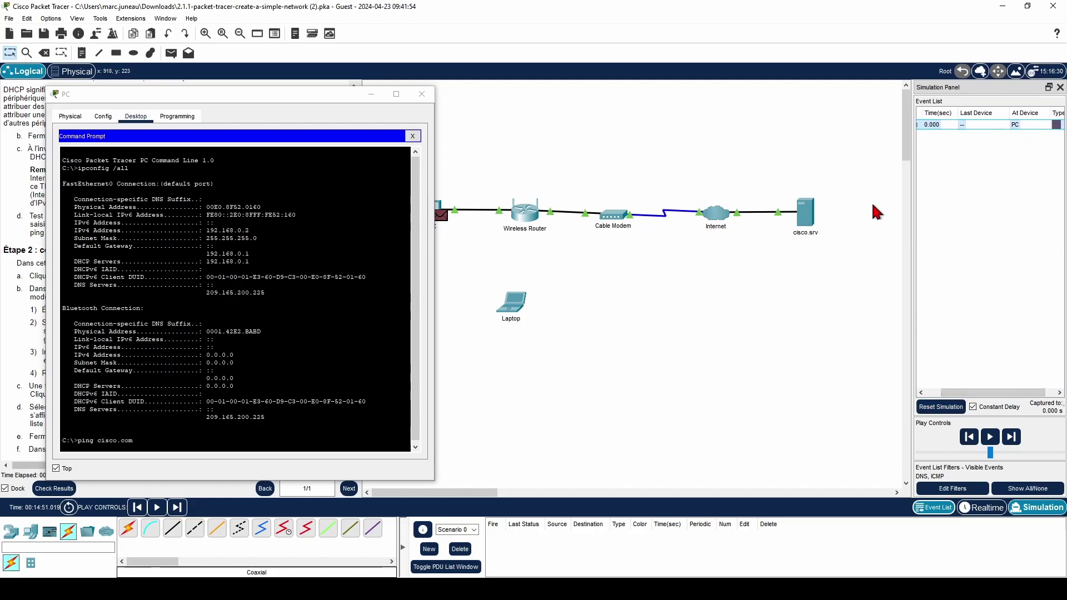
left_click_drag(911, 197, 859, 196)
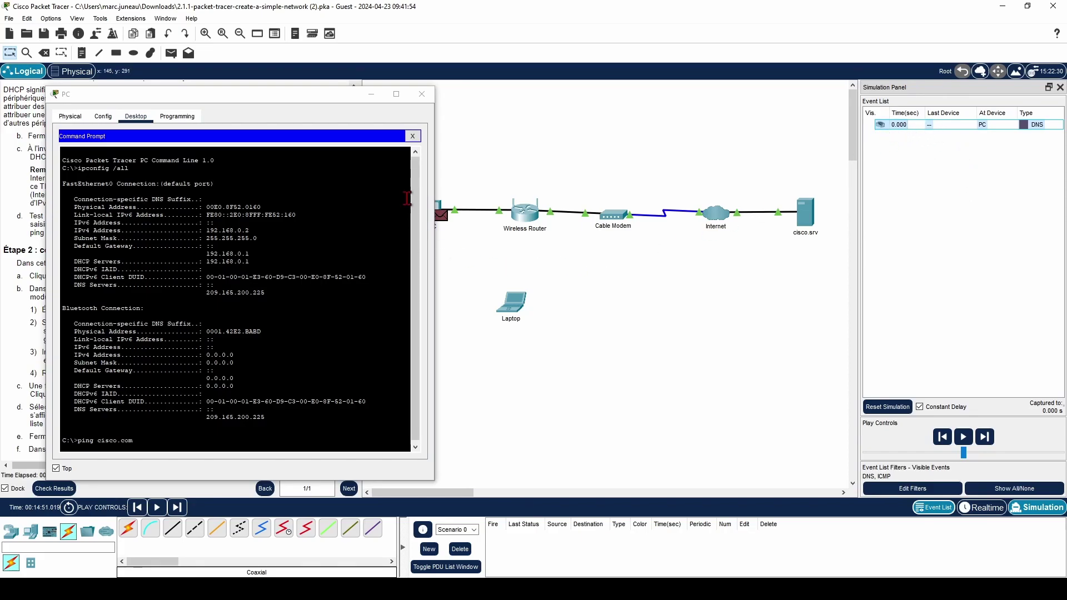
left_click_drag(336, 105, 307, 105)
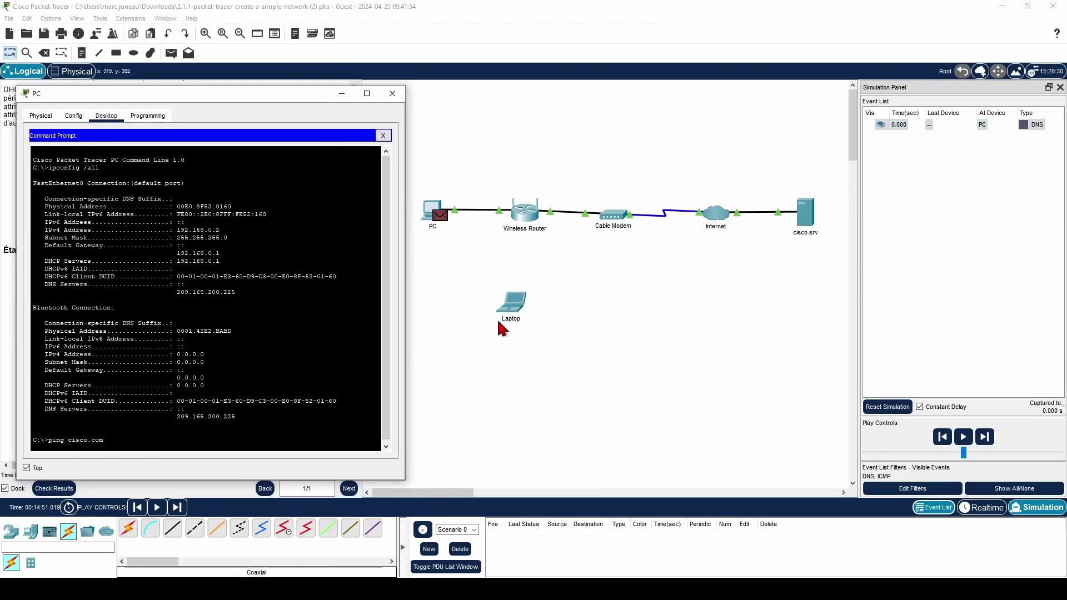
Advance the simulation event by event, following the DNS query to cisco.srv and its reply back to the PC
left_click(985, 439)
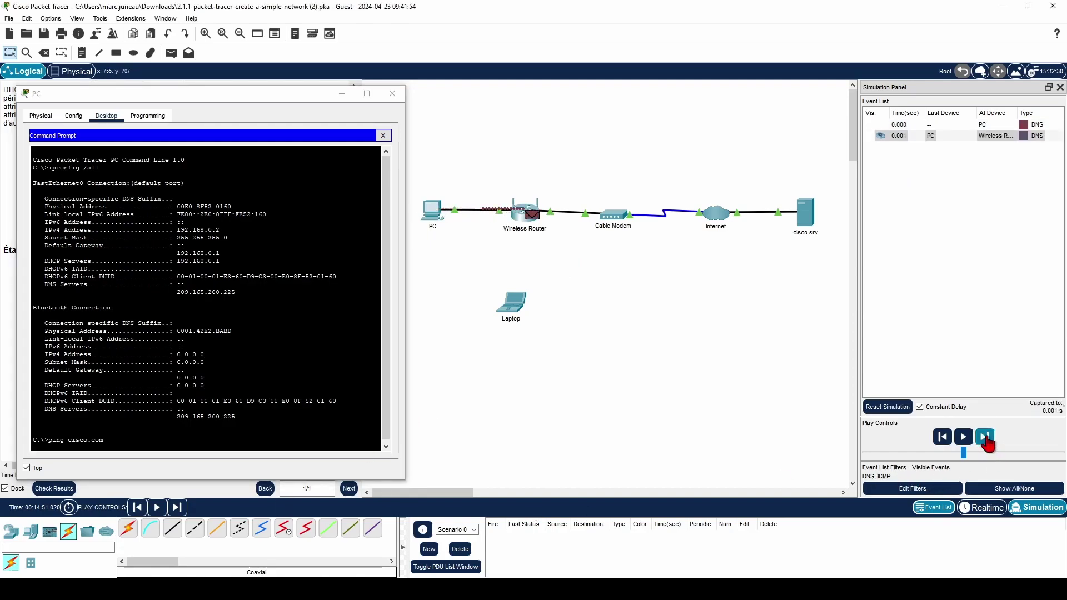
left_click(985, 439)
left_click(985, 439)
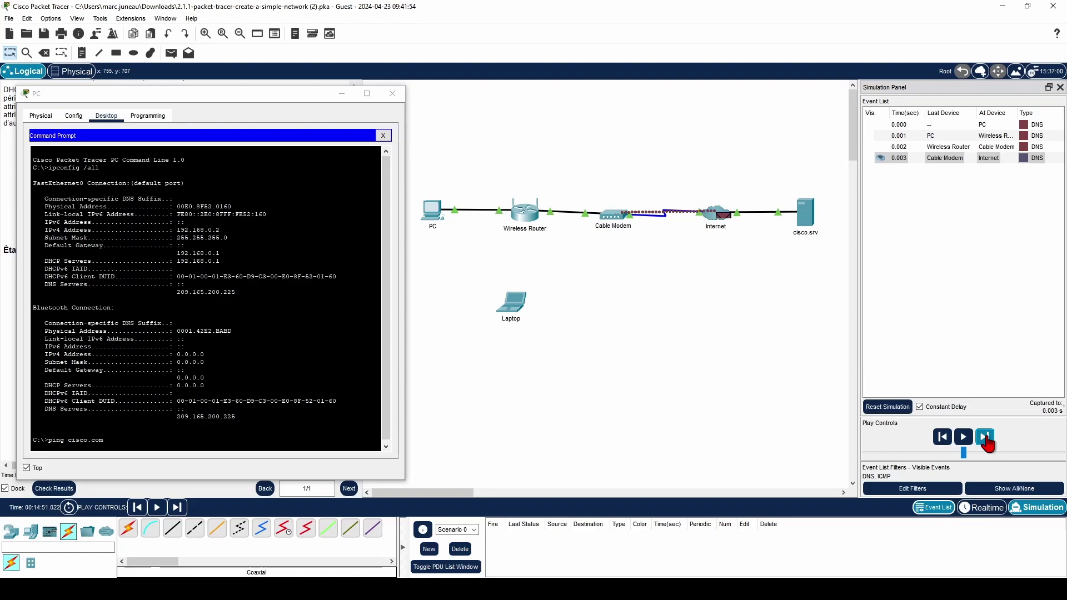
left_click(985, 439)
left_click(985, 439)
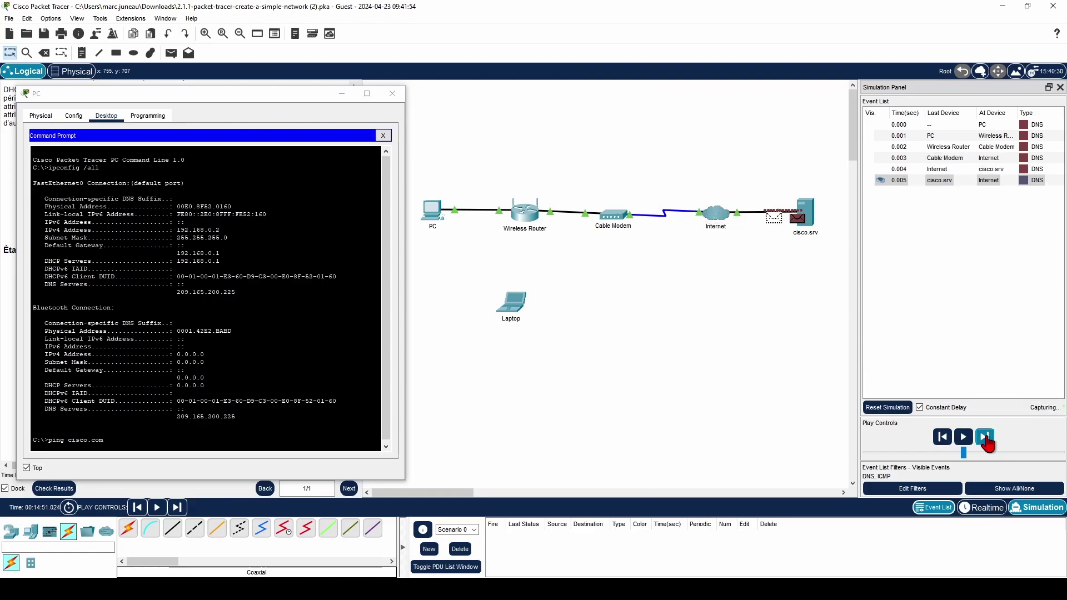
left_click(986, 439)
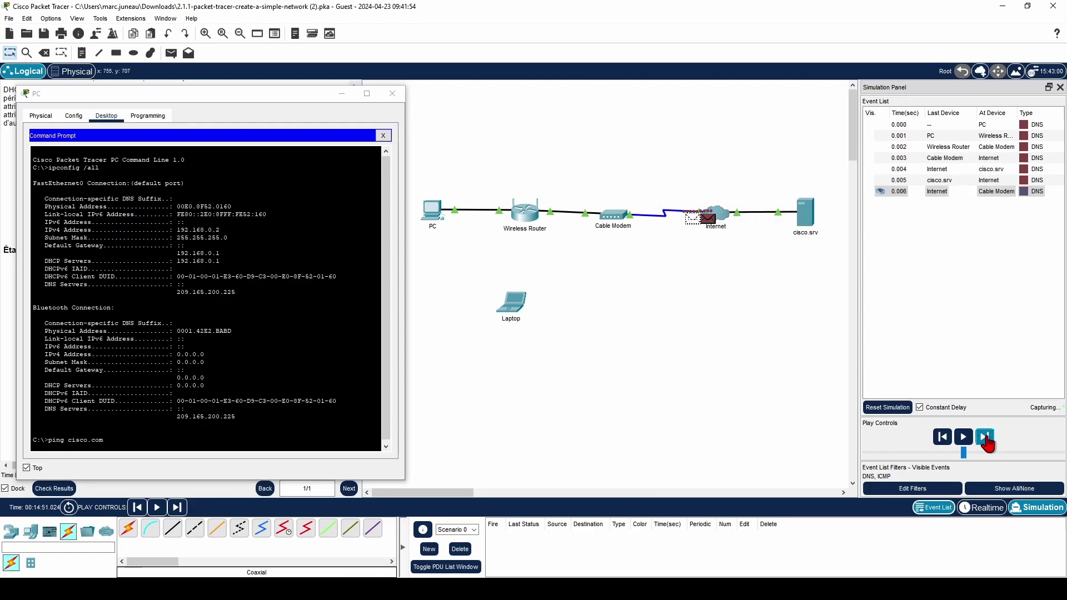
left_click(986, 439)
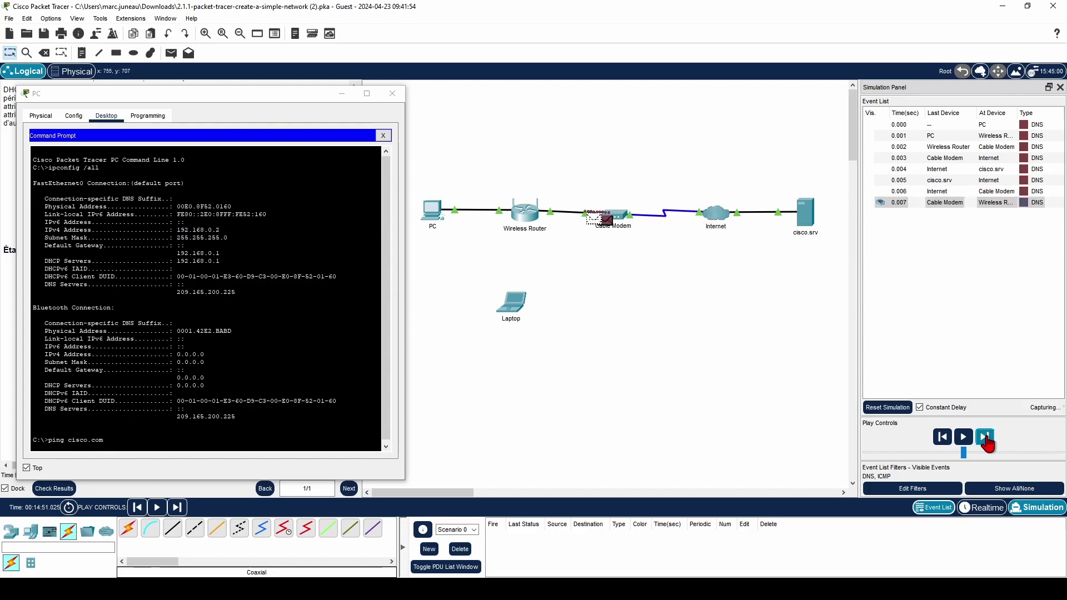
left_click(986, 439)
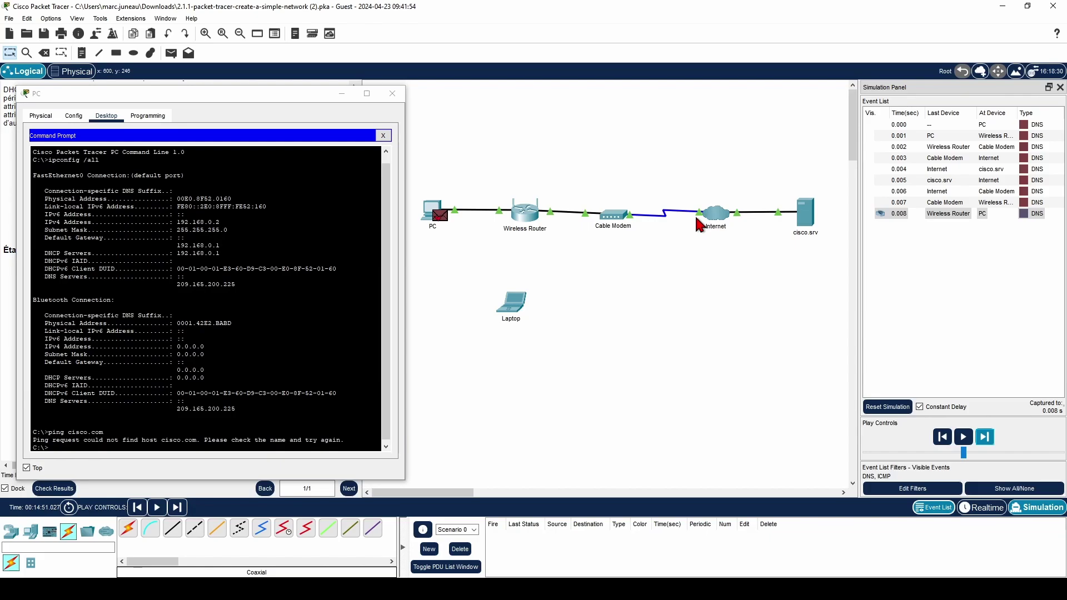
Examine the 0.001 s DNS event at the wireless router, comparing the addresses in the inbound and outbound PDU details
left_click(1031, 137)
left_click(1032, 137)
left_click(1031, 137)
left_click(1031, 137)
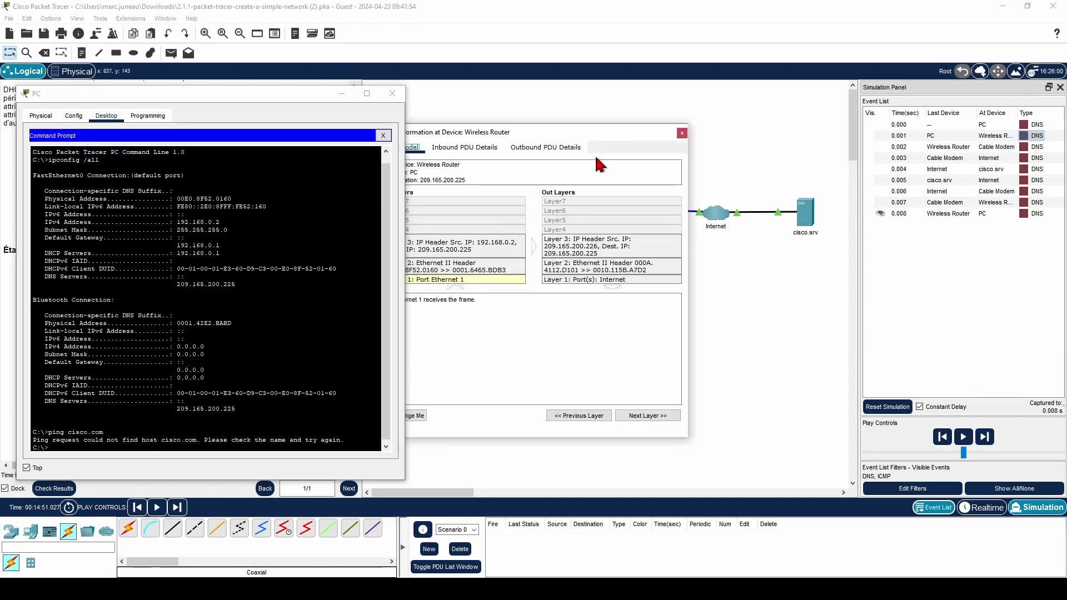
left_click_drag(538, 122, 628, 114)
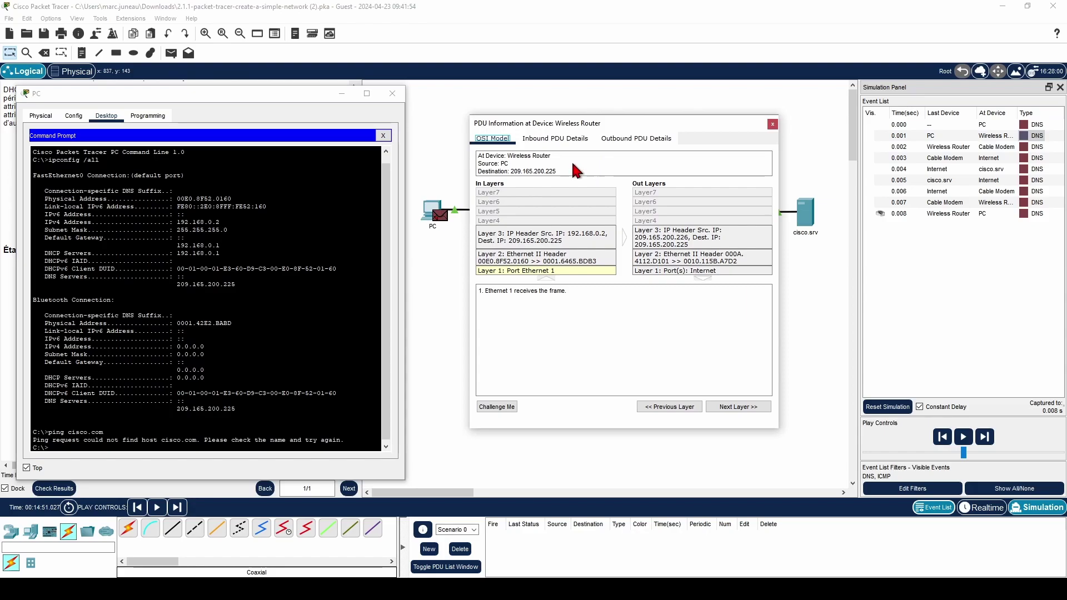
left_click(550, 140)
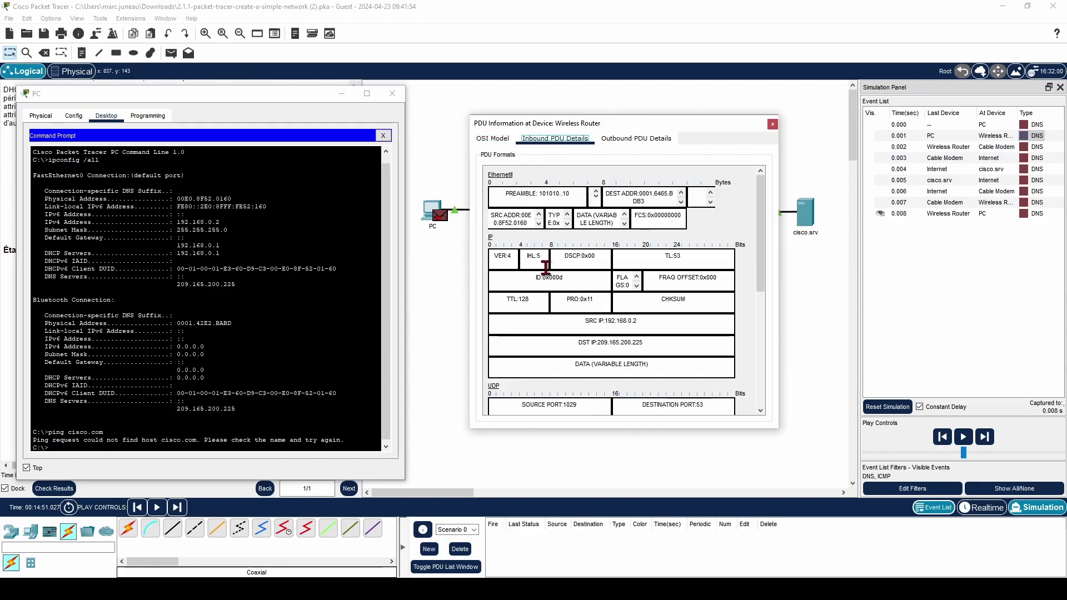
left_click(621, 146)
left_click(561, 139)
left_click(632, 142)
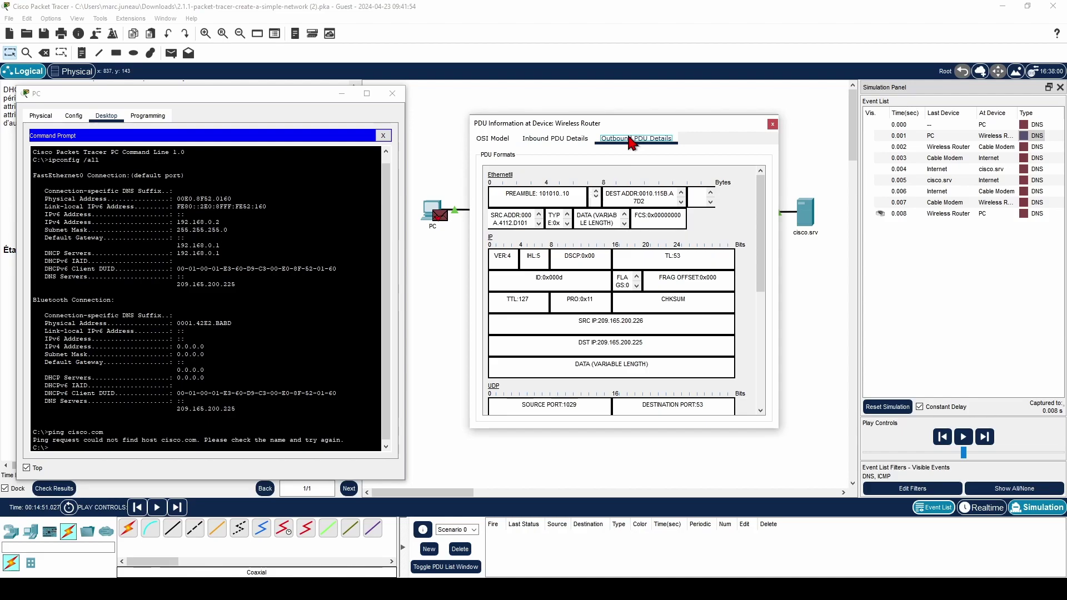
left_click(562, 139)
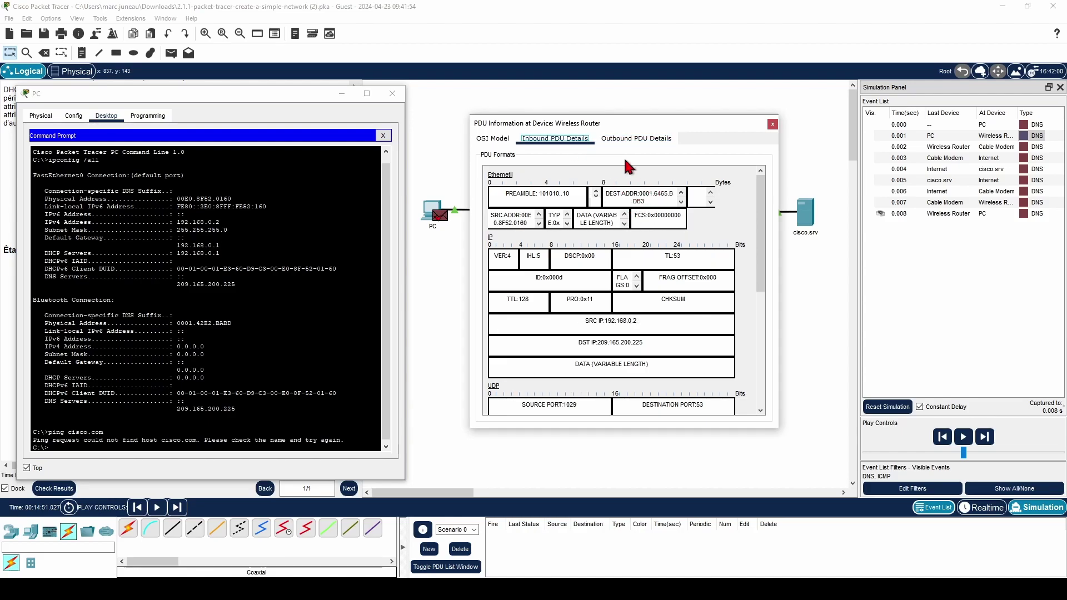
left_click(637, 139)
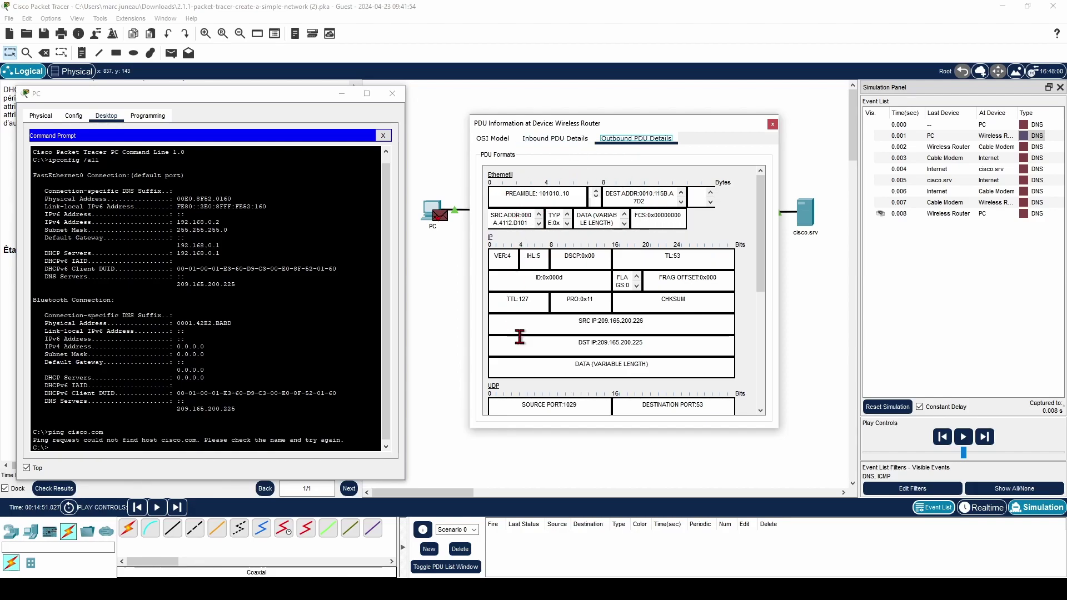
Examine the UDP, DNS header and DNS query fields in the wireless router's outbound PDU details
scroll(522, 343, "down", 4)
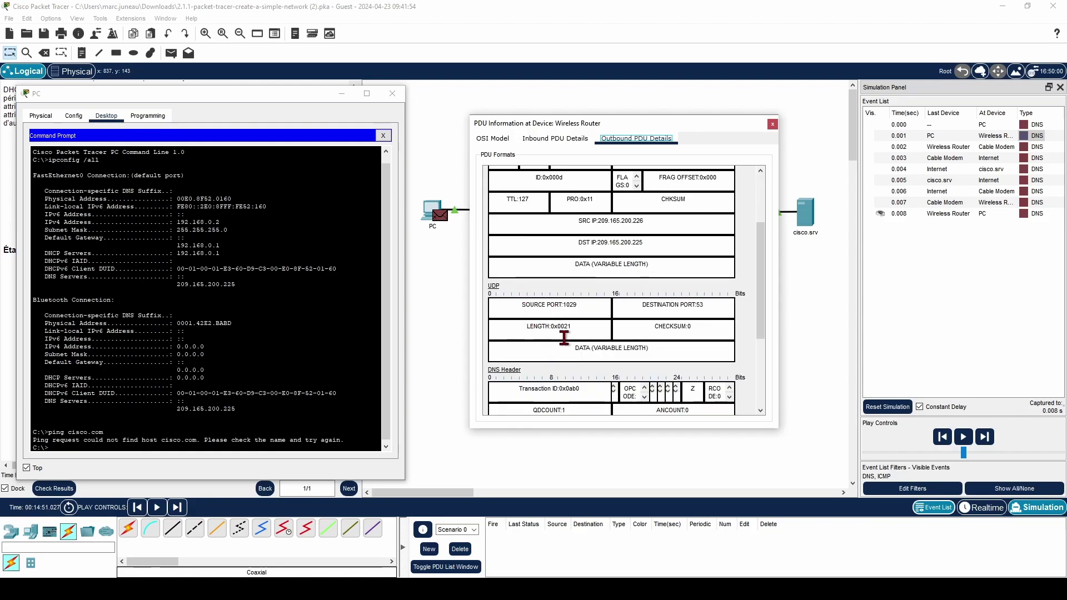
scroll(564, 337, "down", 4)
scroll(516, 361, "down", 2)
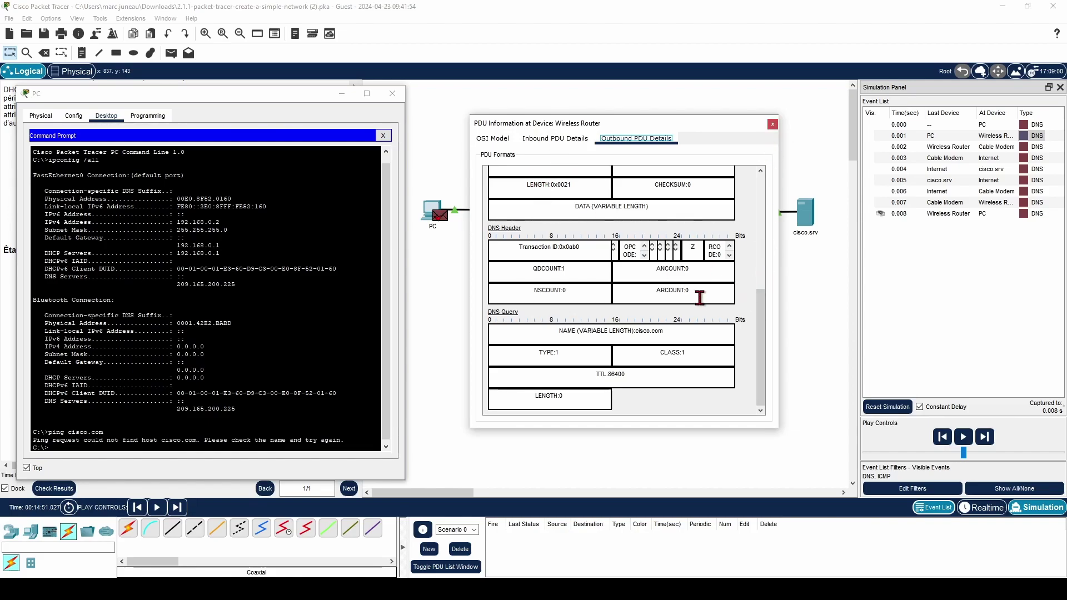
left_click_drag(760, 328, 733, 179)
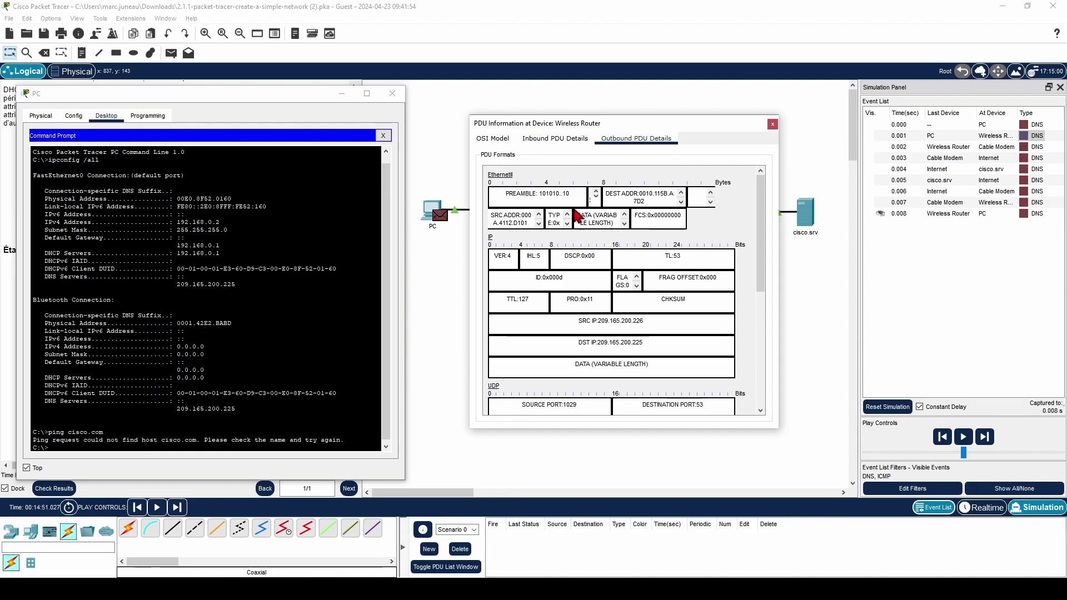
Compare how the wireless router processes the DNS query at each inbound and outbound OSI layer, and close the PDU information
left_click(496, 139)
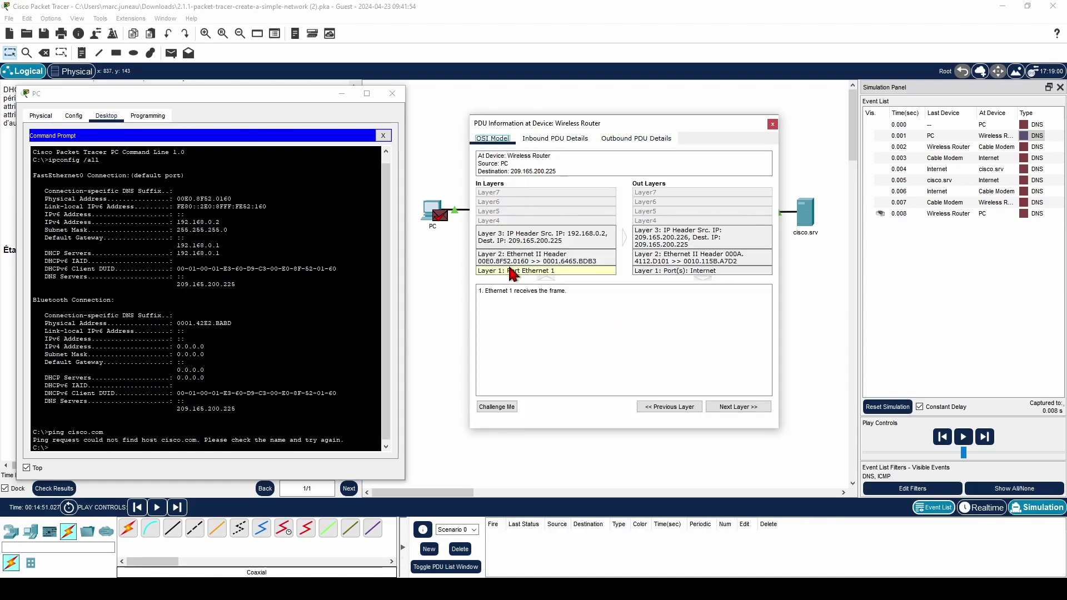
left_click(517, 258)
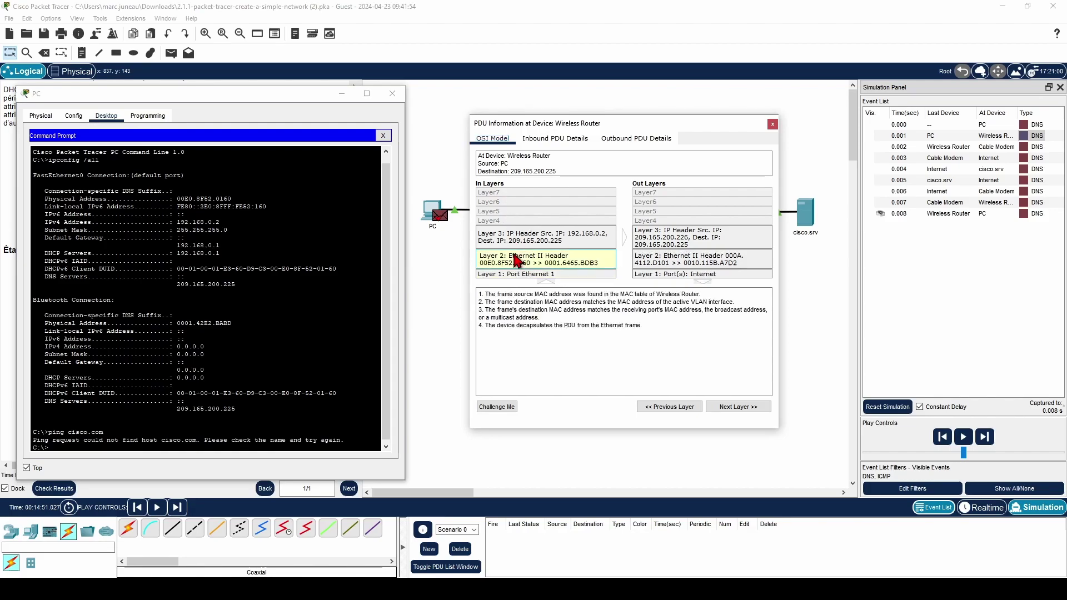
left_click(515, 245)
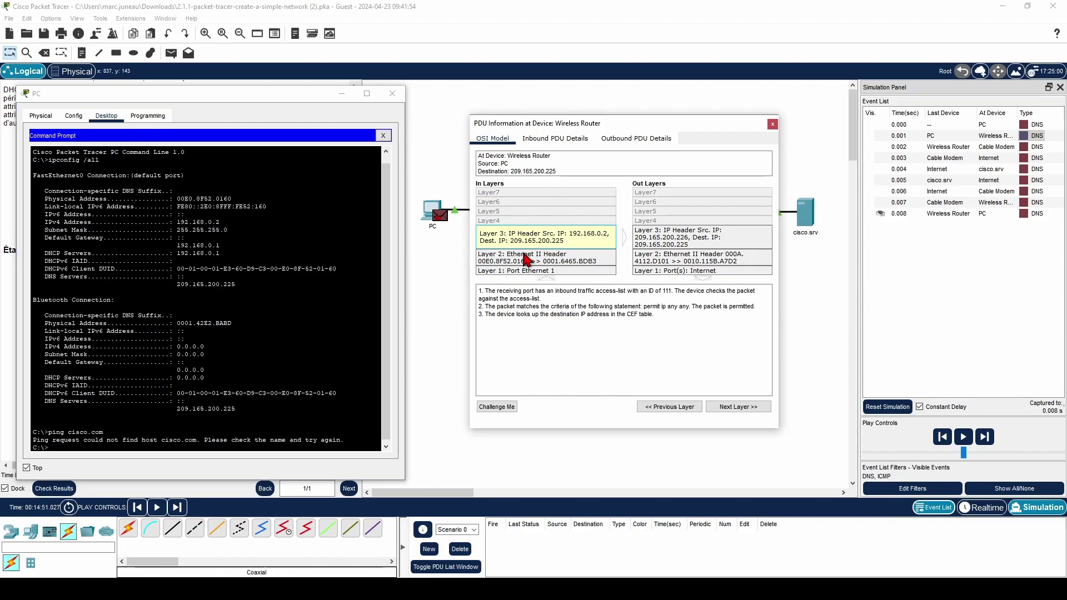
left_click(527, 259)
left_click(525, 275)
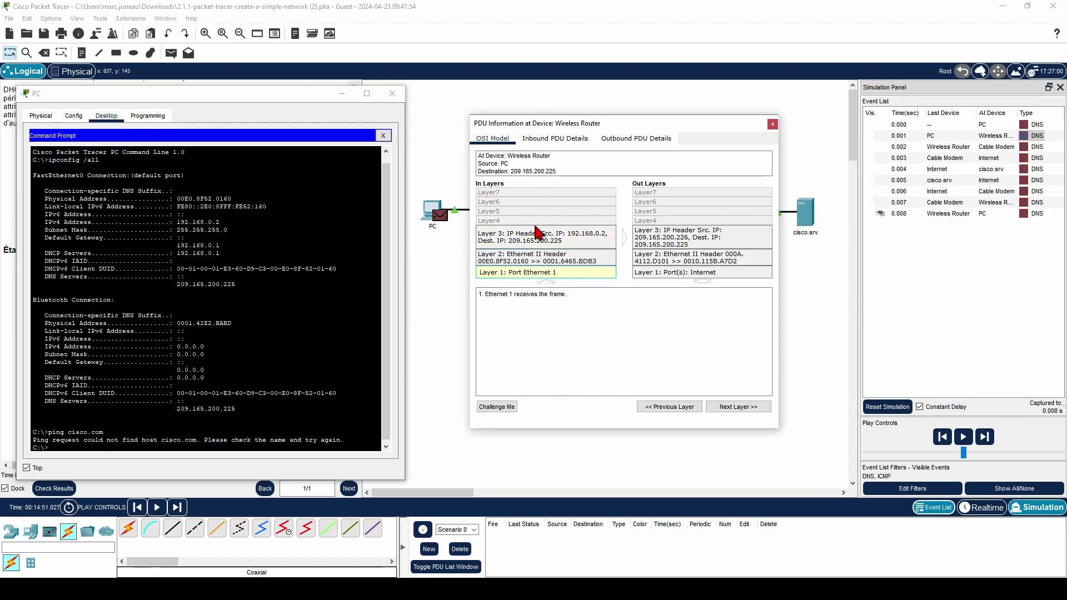
left_click(671, 245)
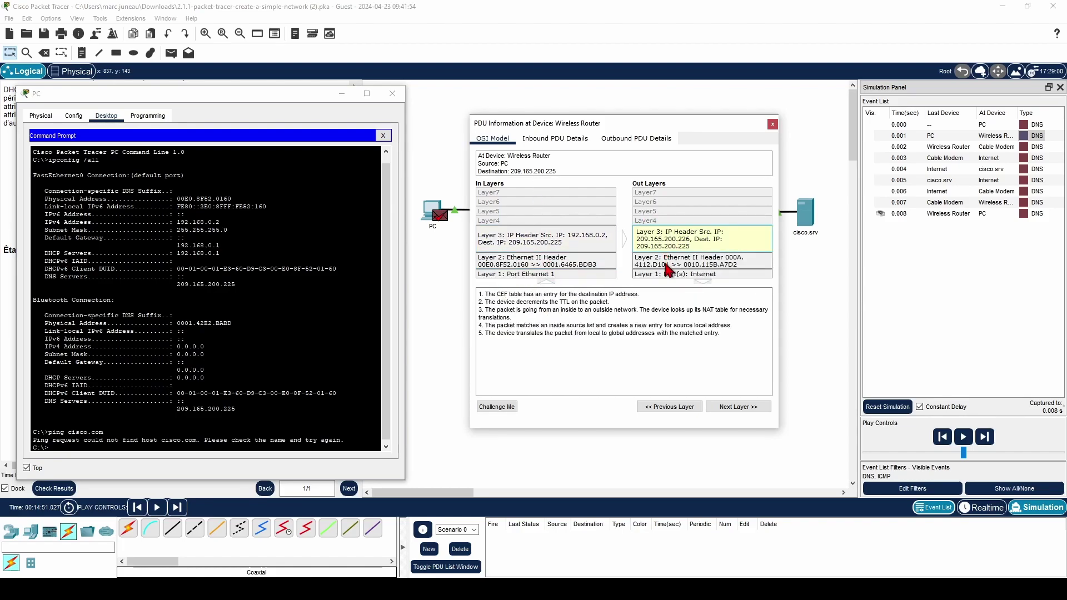
left_click(531, 263)
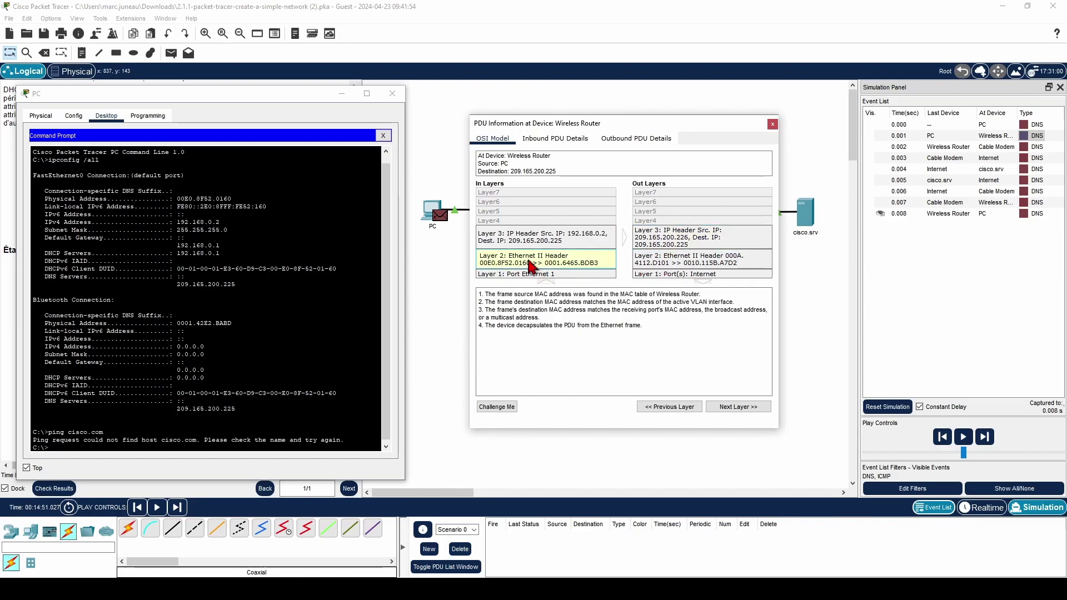
left_click(653, 262)
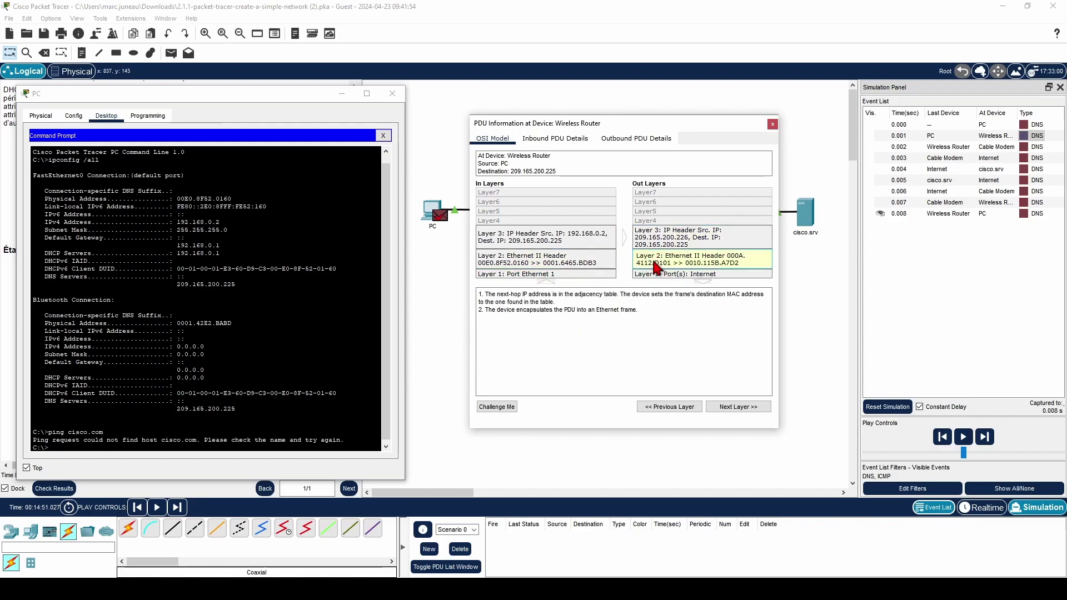
left_click(587, 269)
left_click(659, 271)
left_click(597, 260)
left_click(772, 124)
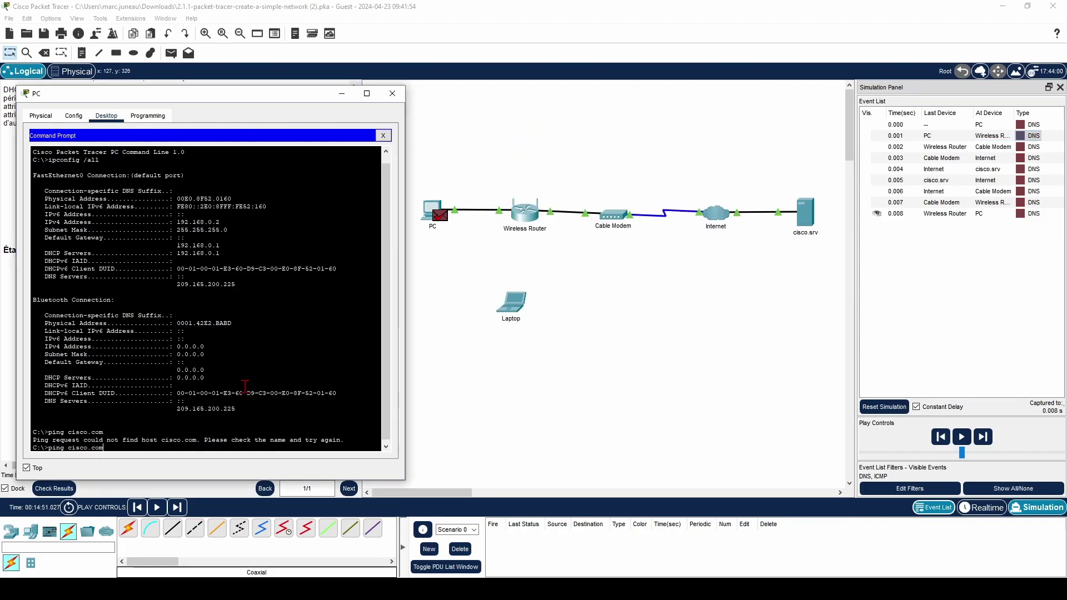
Ping cisco.srv from the PC's command prompt and advance the simulation event by event through the DNS query and reply
key("BackSpace")
key("Return")
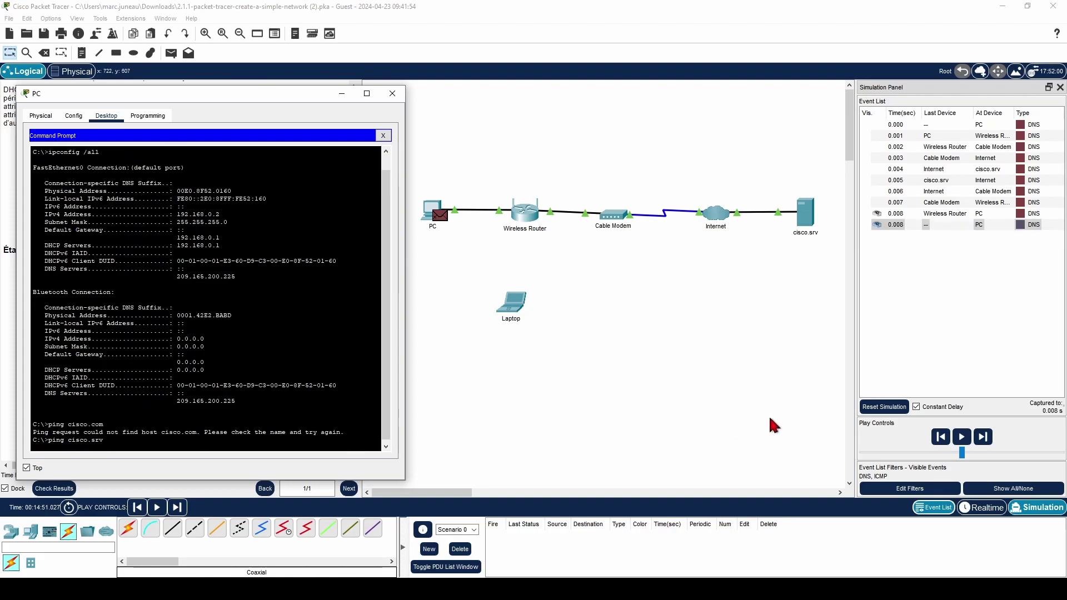
left_click(982, 437)
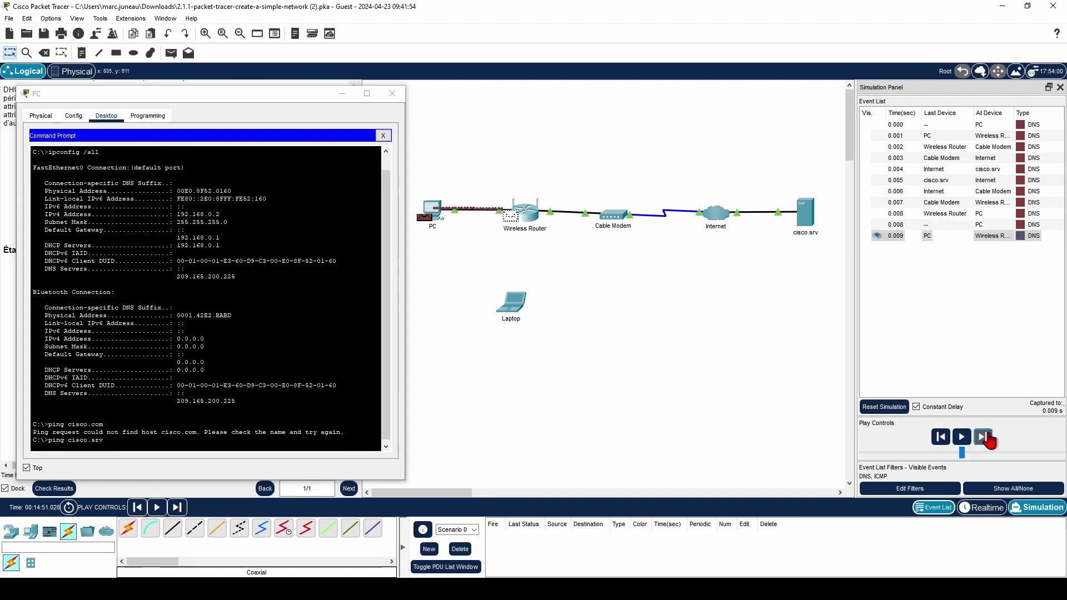
left_click(987, 435)
left_click(987, 435)
left_click(987, 435)
left_click(987, 436)
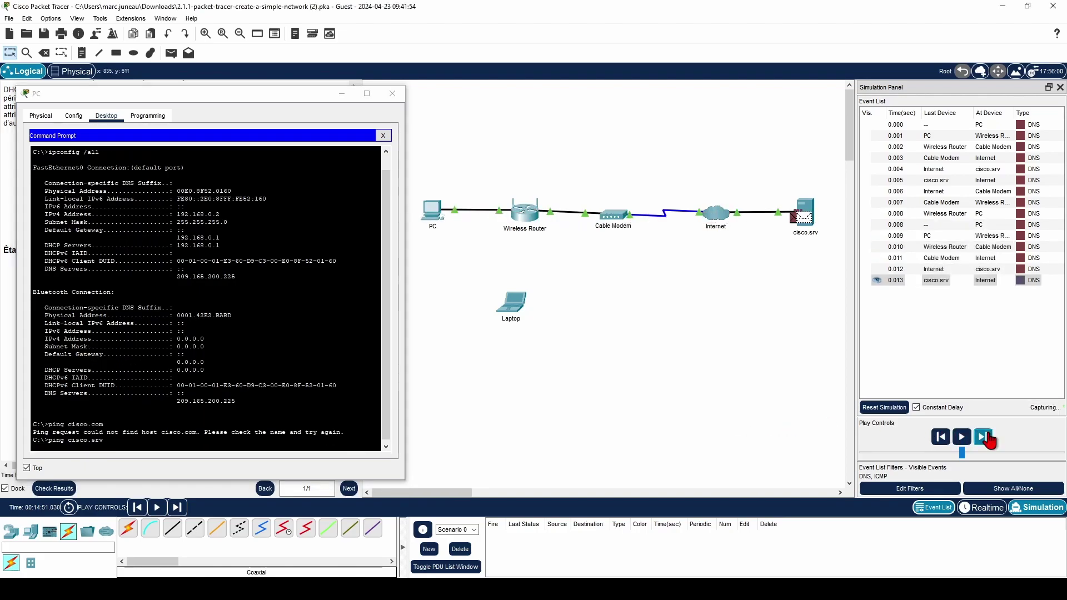
left_click(986, 436)
left_click(987, 436)
left_click(987, 437)
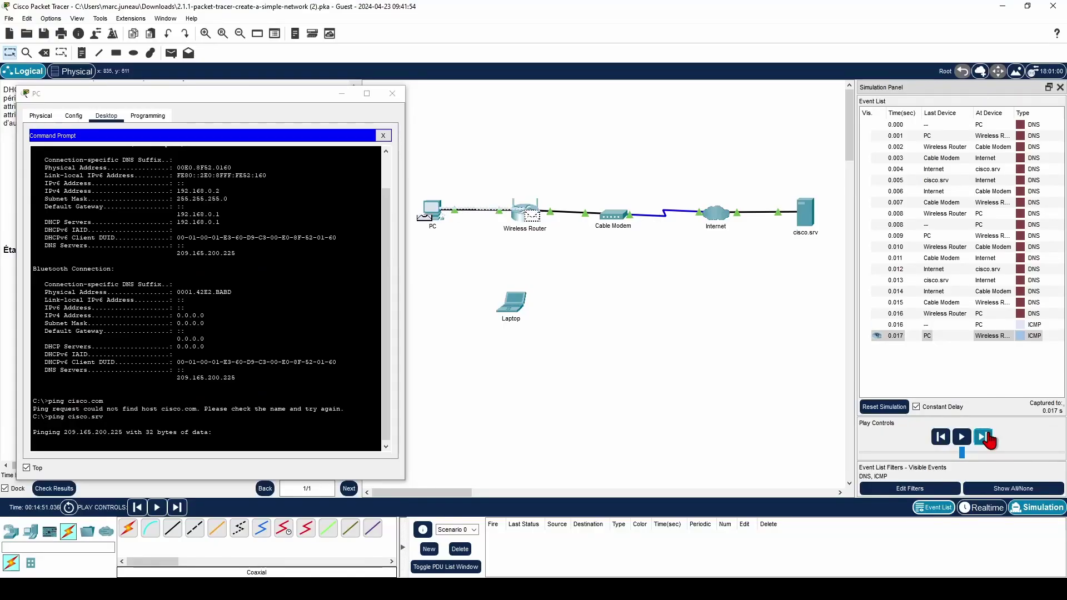
Advance the ICMP echo request event by event to cisco.srv and its reply back to the PC, and return to Realtime mode
left_click(987, 437)
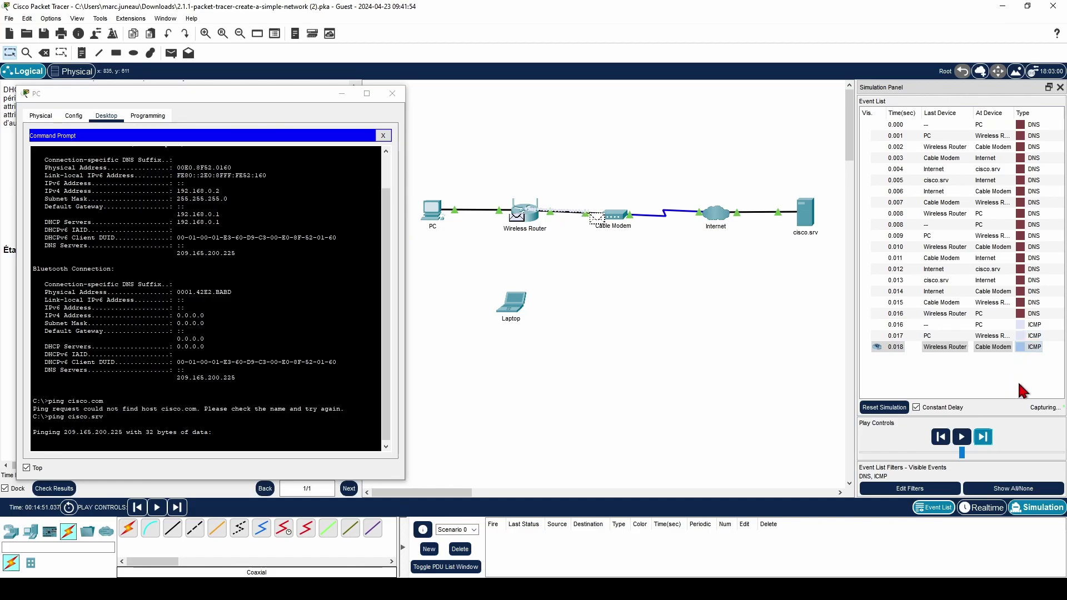
left_click(986, 438)
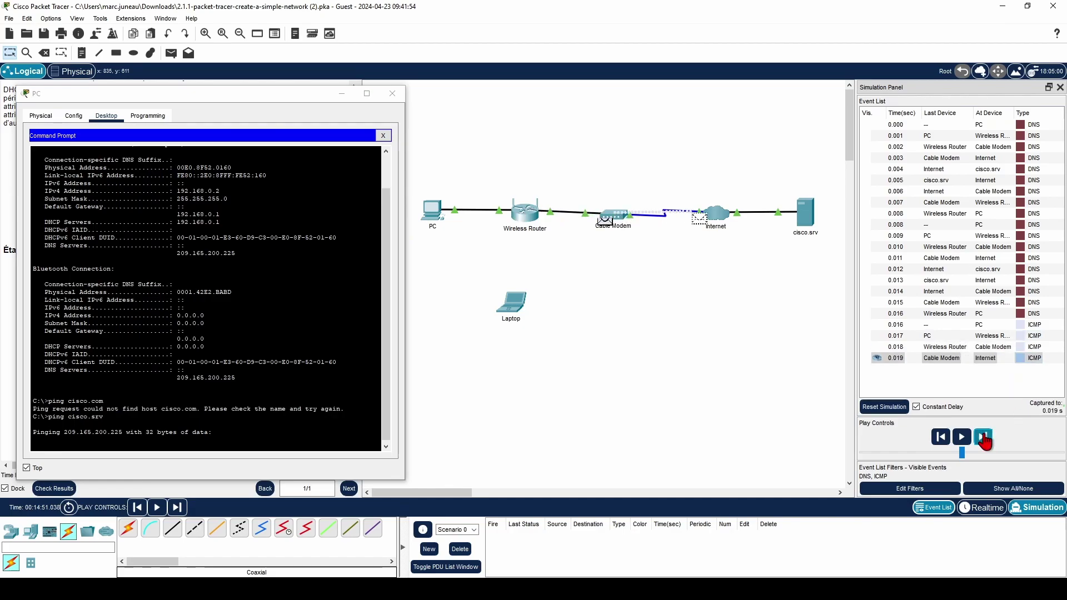
left_click(983, 438)
left_click(984, 438)
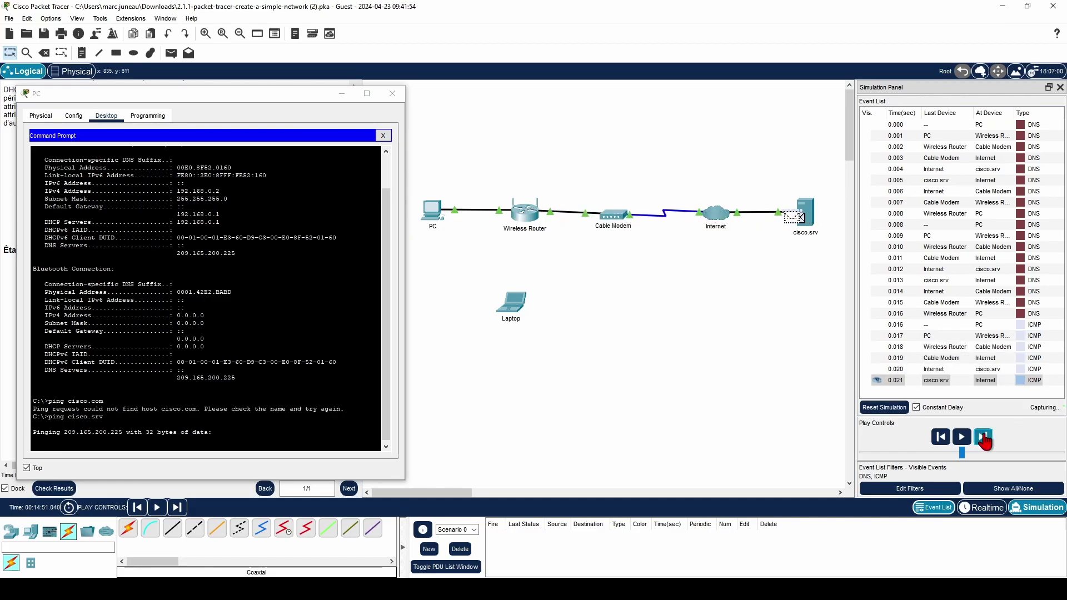
left_click(983, 438)
left_click(983, 438)
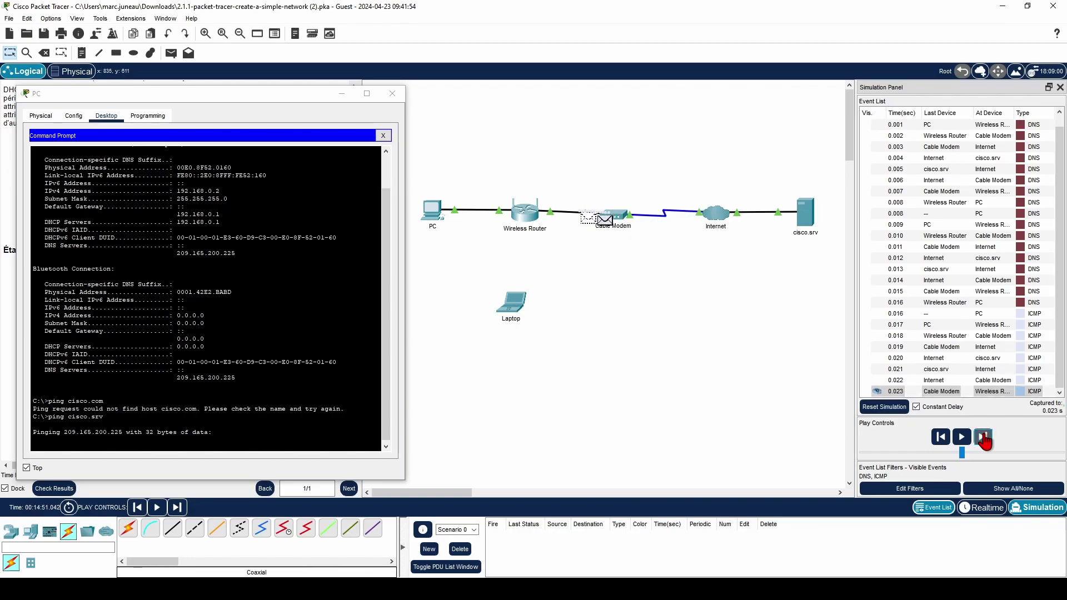
left_click(983, 438)
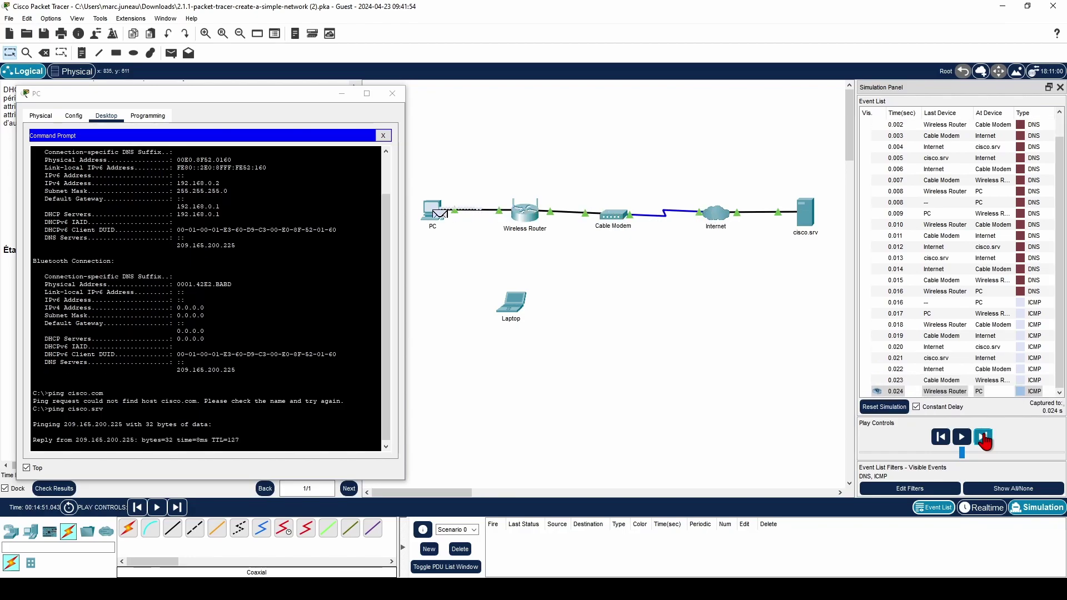
left_click(983, 437)
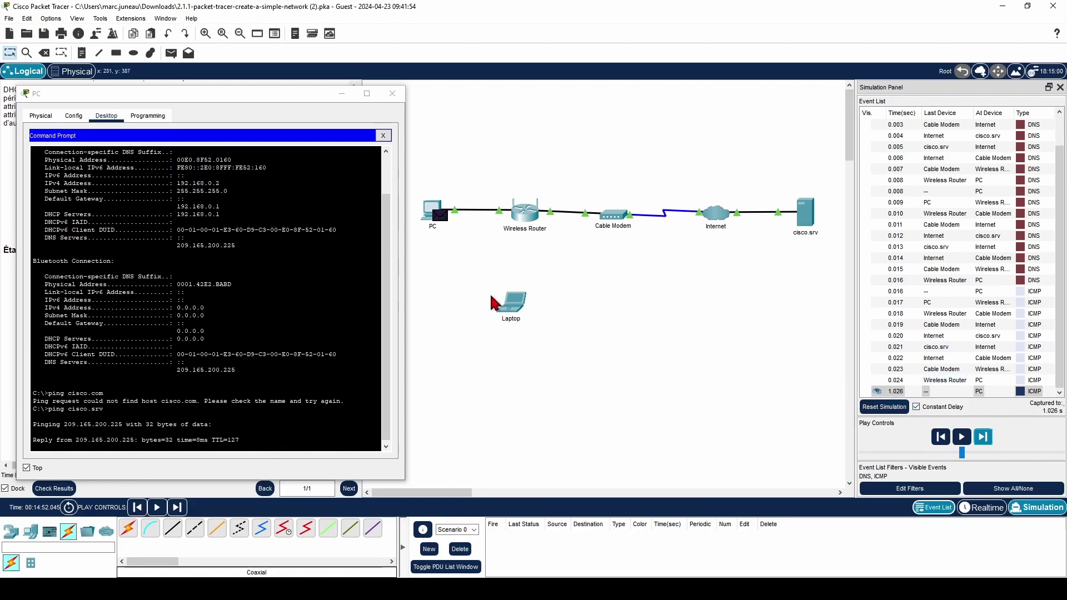
left_click(970, 510)
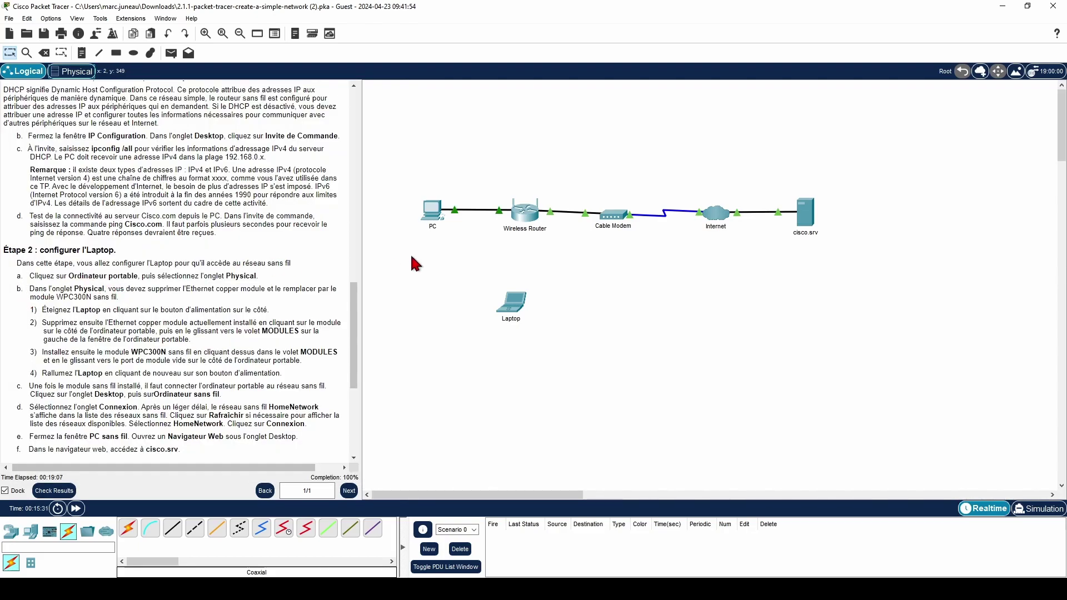
Power off the Laptop in its enlarged physical device view
left_click(517, 305)
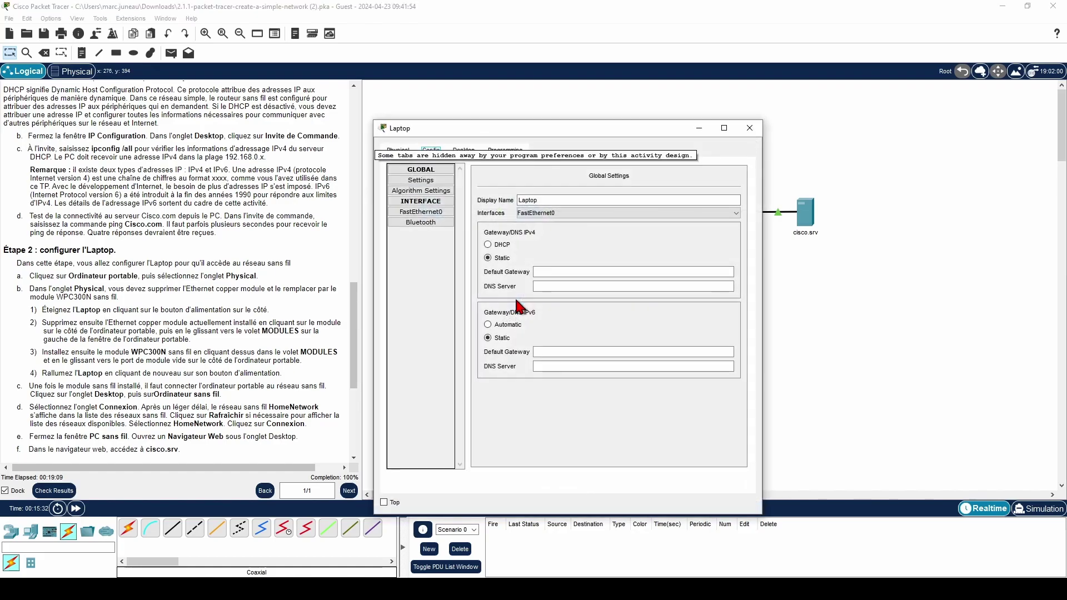
left_click(398, 150)
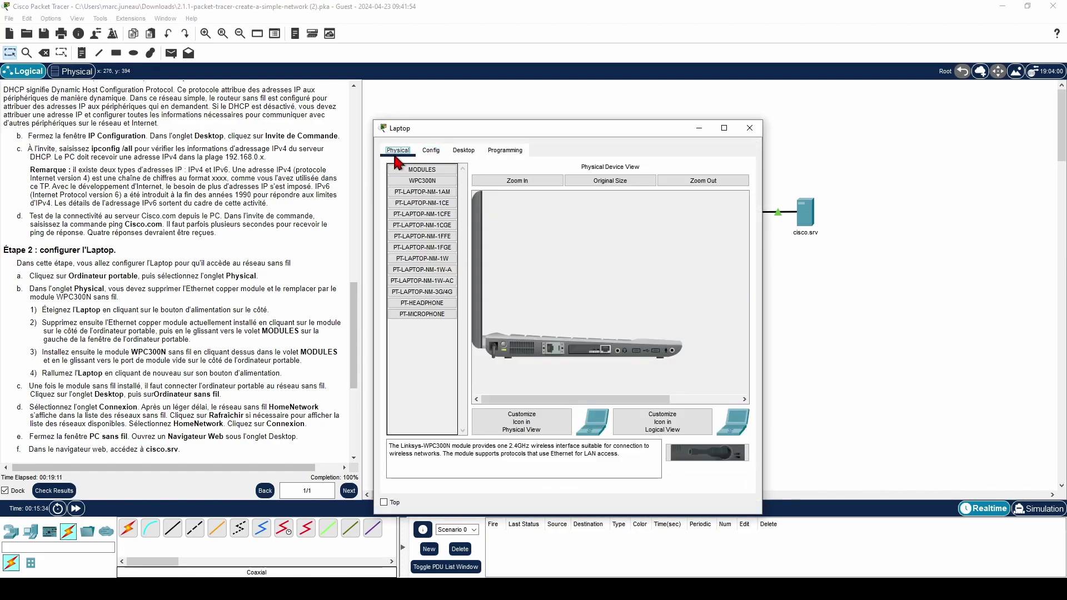
left_click(517, 181)
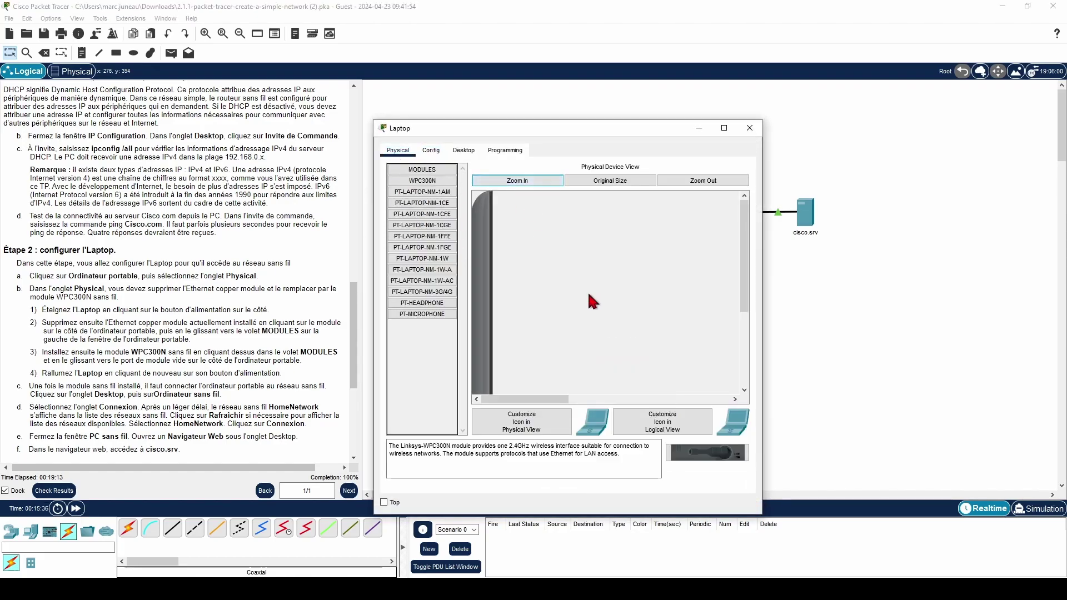
left_click_drag(742, 244, 742, 317)
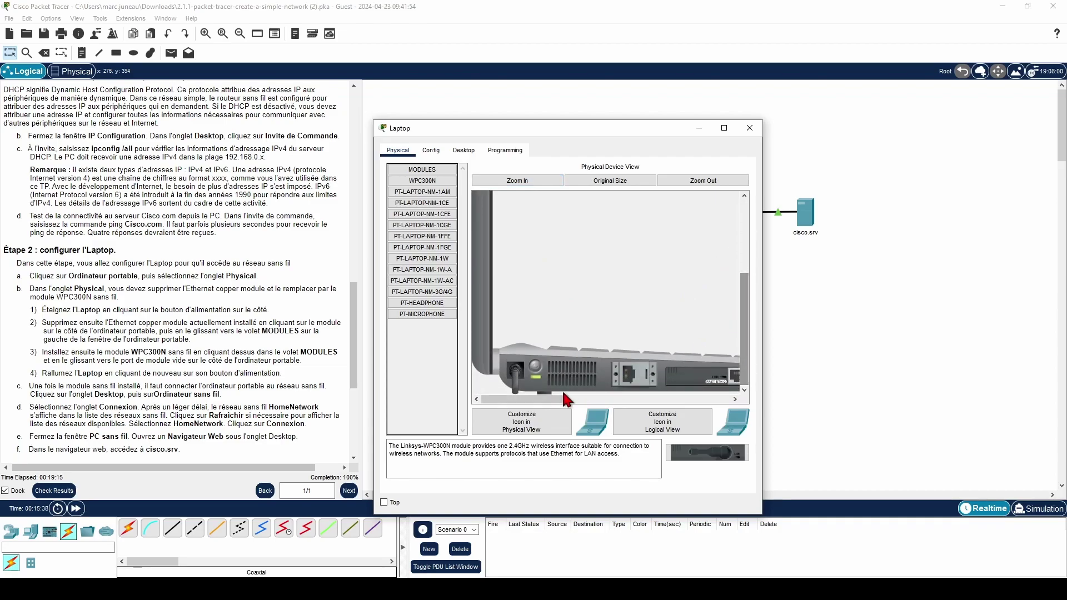
mouse_move(548, 399)
left_mouse_down()
mouse_move(604, 400)
mouse_move(529, 402)
left_mouse_up()
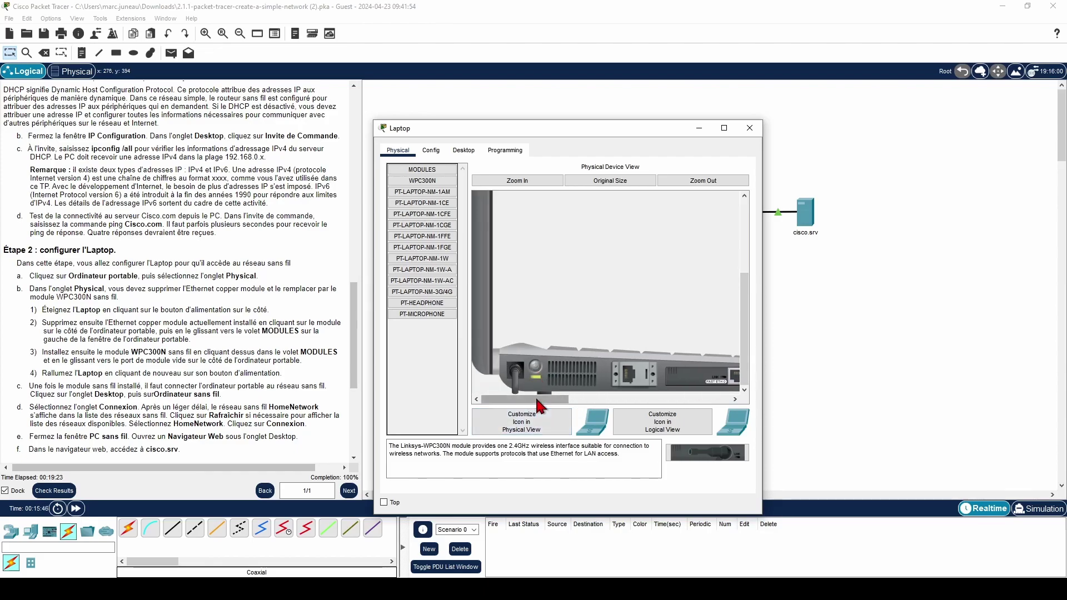
left_click(535, 366)
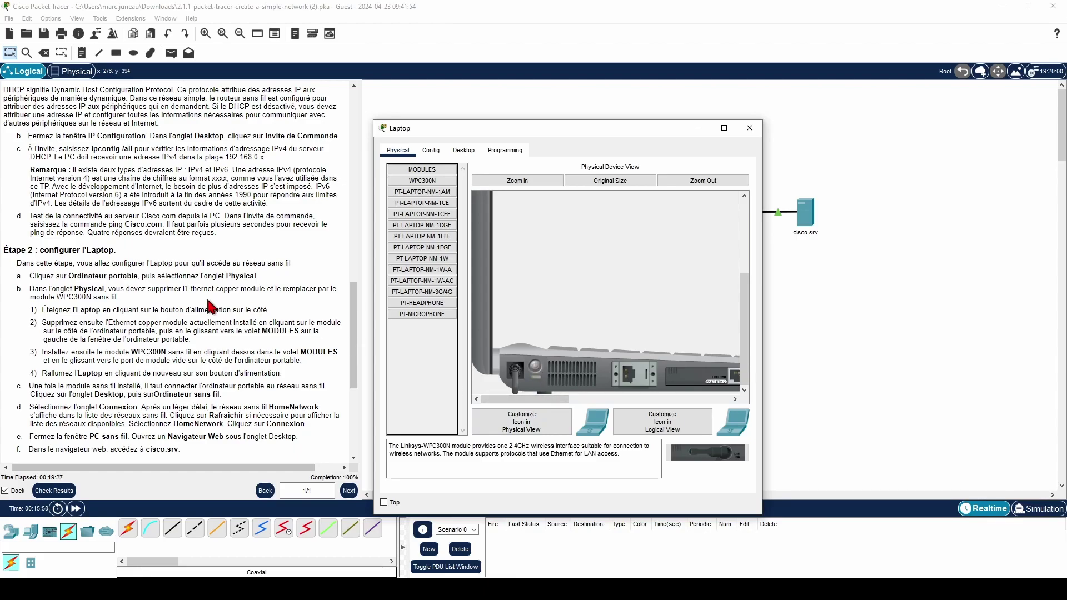
Replace the Laptop's Ethernet copper module with the WPC300N wireless module and power the Laptop back on
left_click_drag(525, 399, 412, 360)
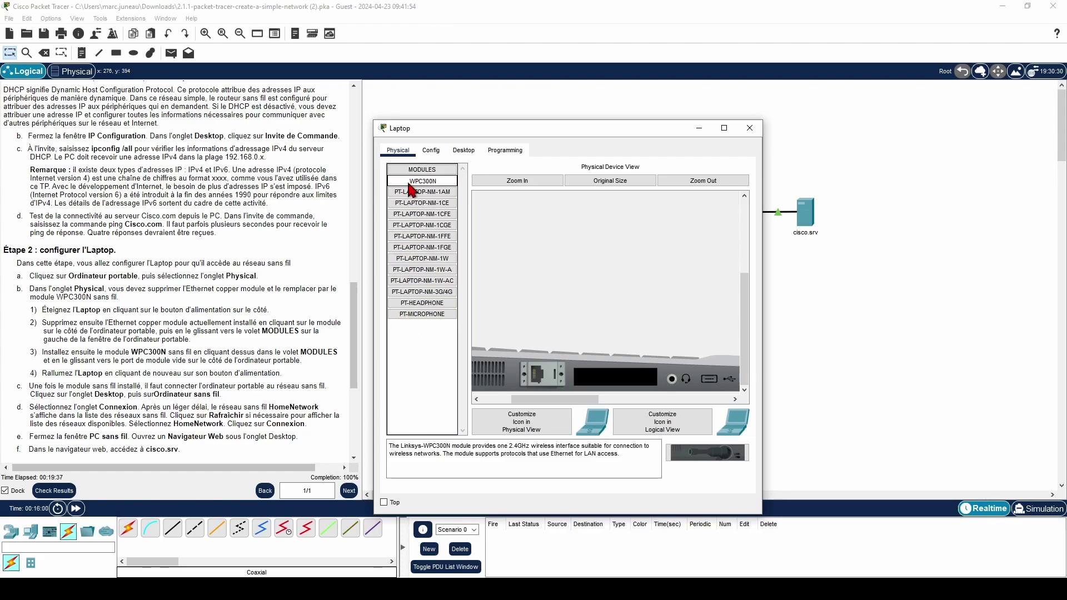
left_click_drag(411, 188, 617, 376)
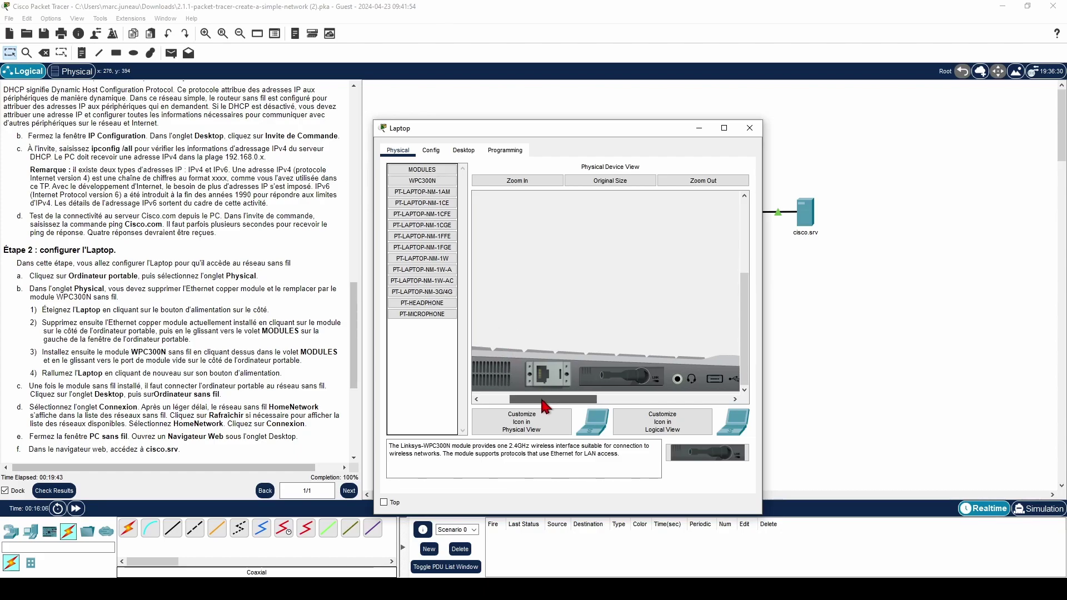
left_click_drag(549, 399, 519, 400)
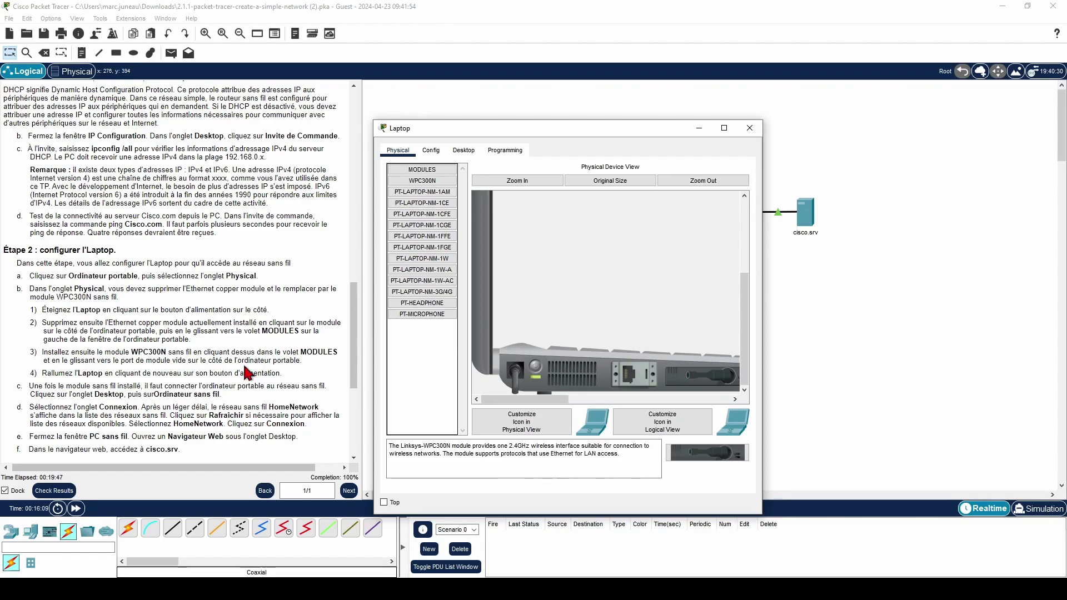
left_click(461, 153)
left_click(426, 307)
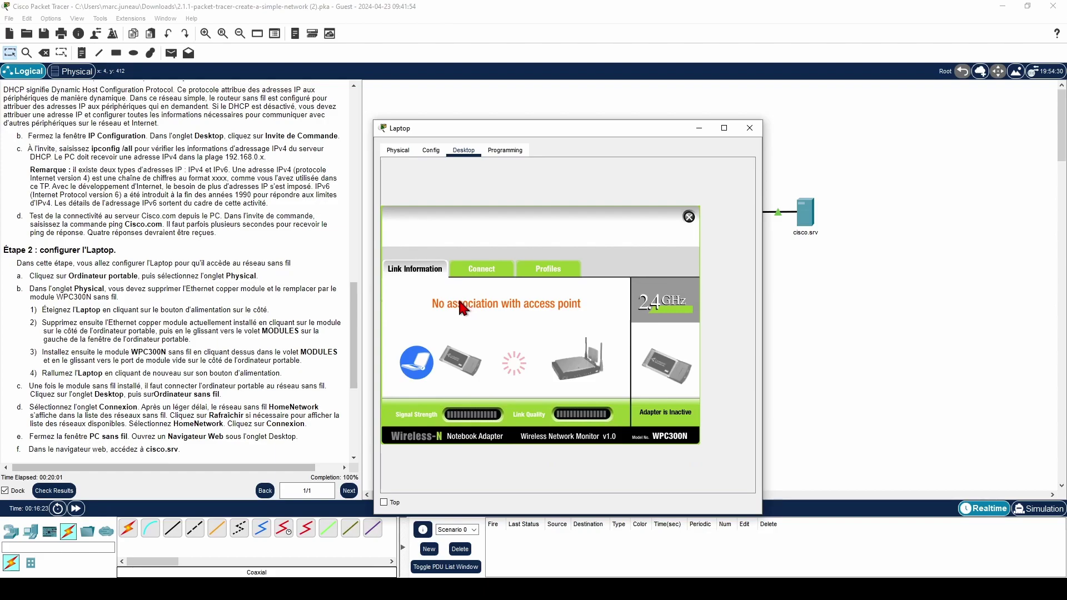
left_click(476, 272)
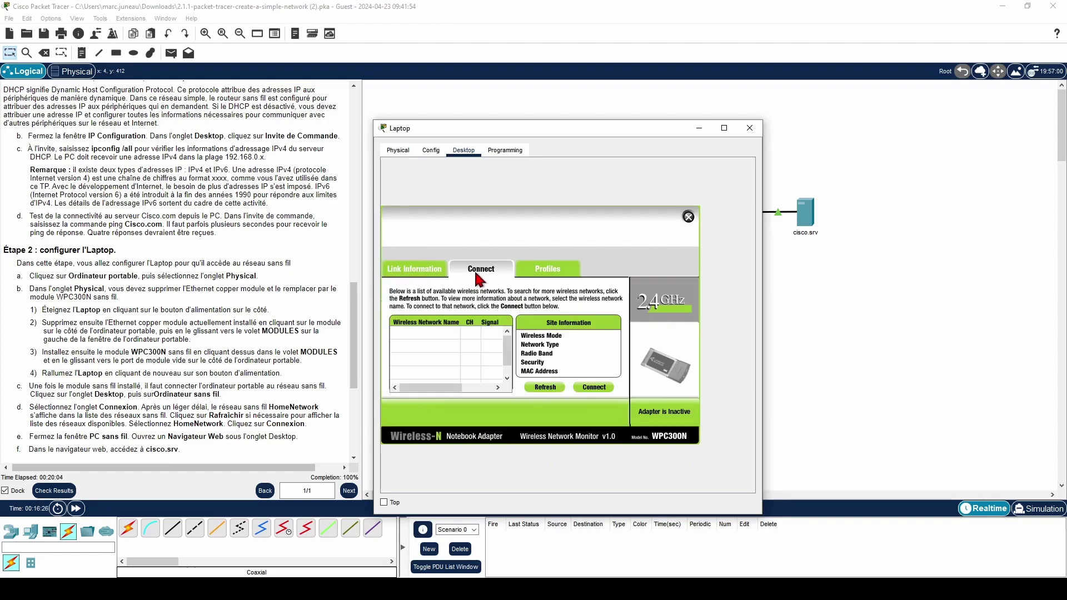
left_click(544, 386)
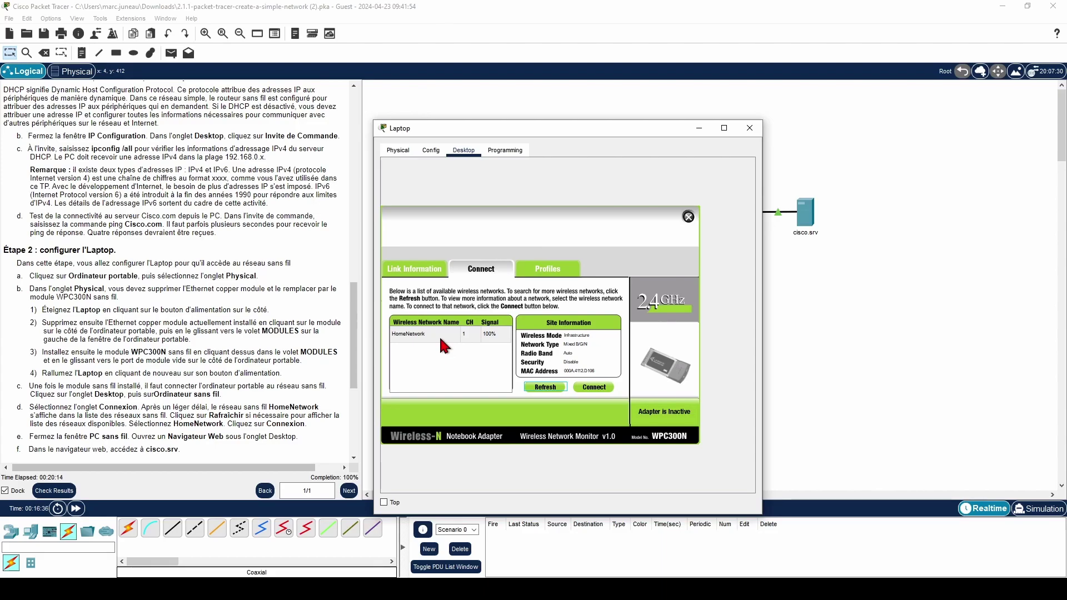
left_click(440, 338)
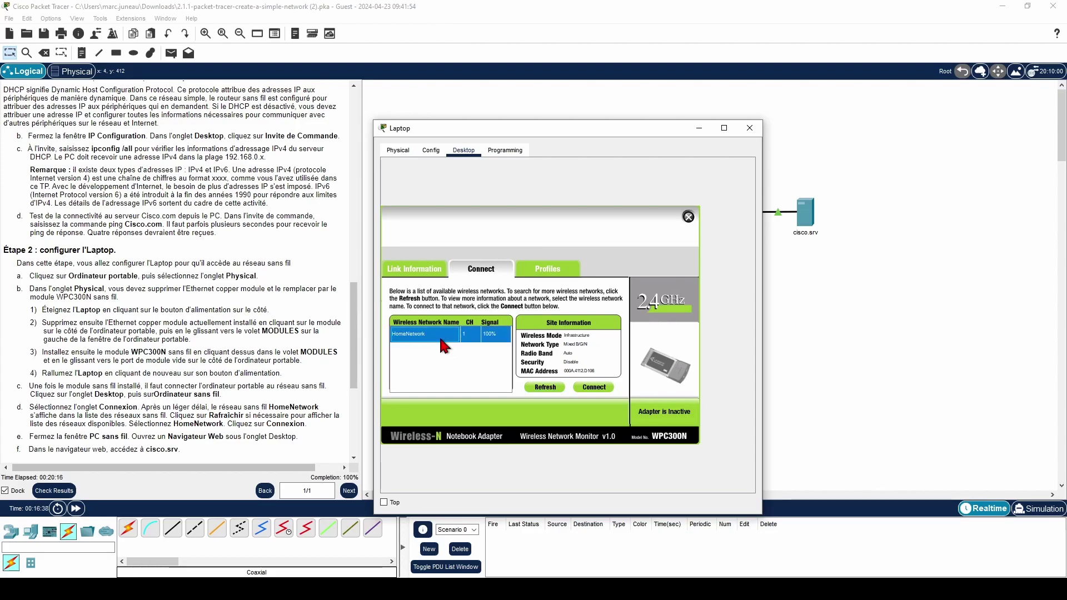
left_click(589, 387)
left_click_drag(500, 132, 163, 93)
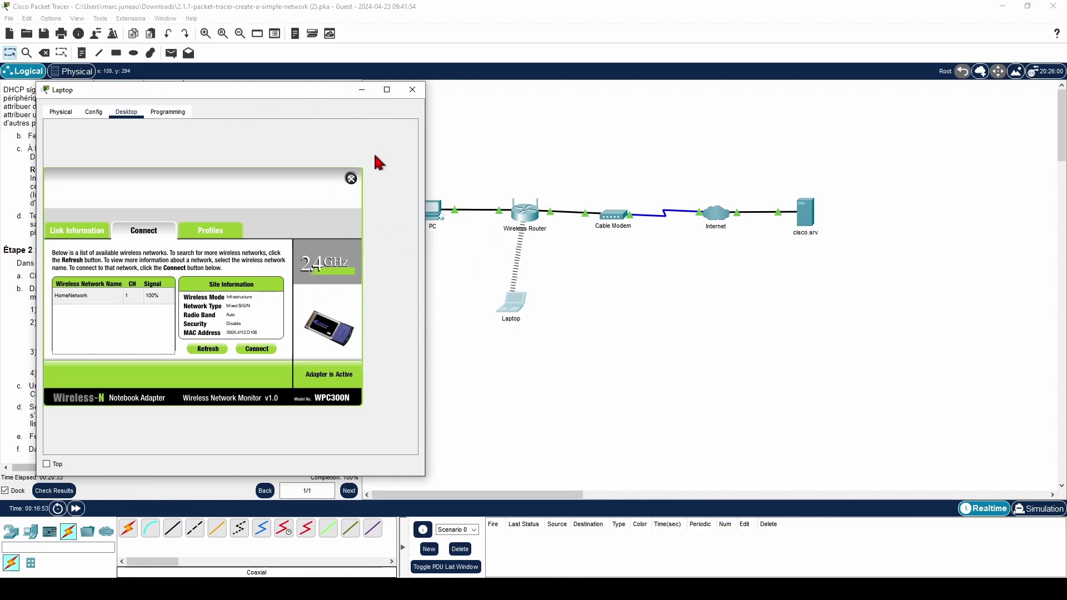
left_click(411, 91)
left_click_drag(522, 295, 439, 147)
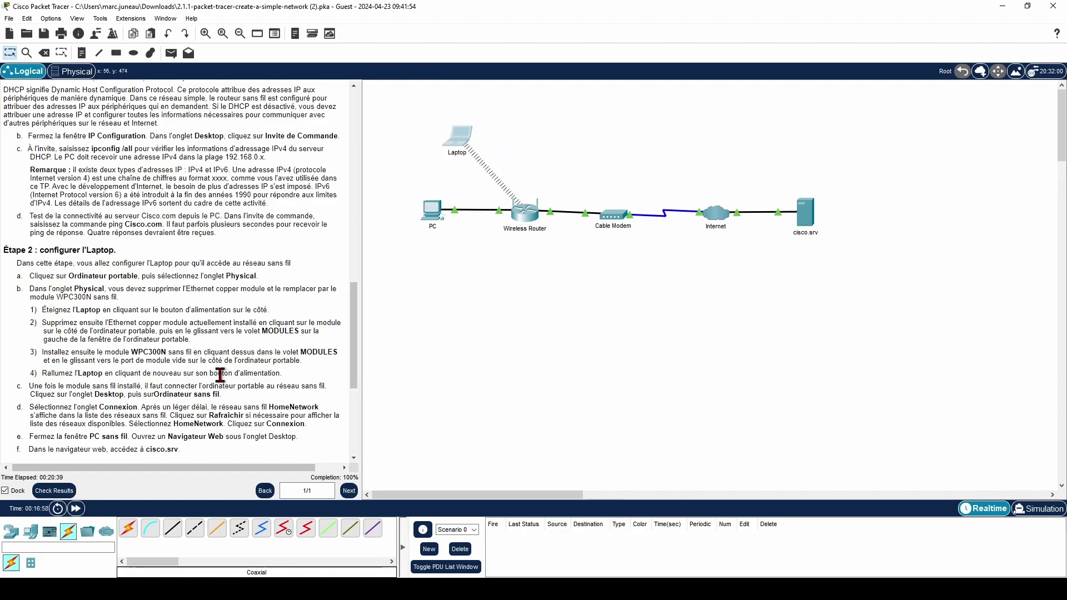
Browse to cisco.srv in the Laptop's web browser to test its wireless connectivity, and close the device window
scroll(220, 387, "down", 3)
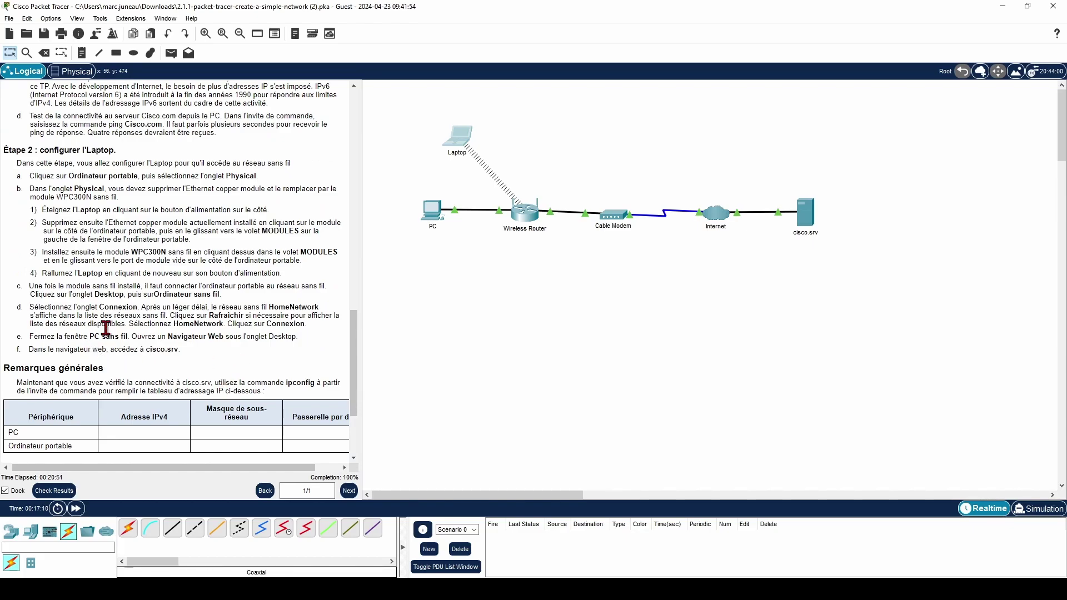
left_click(458, 137)
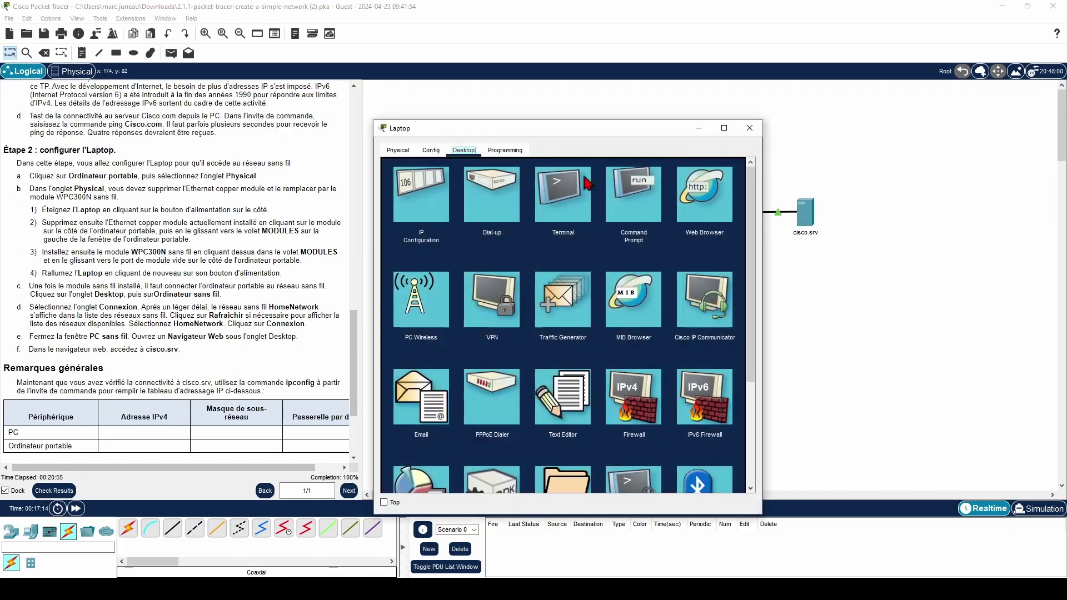
left_click(704, 196)
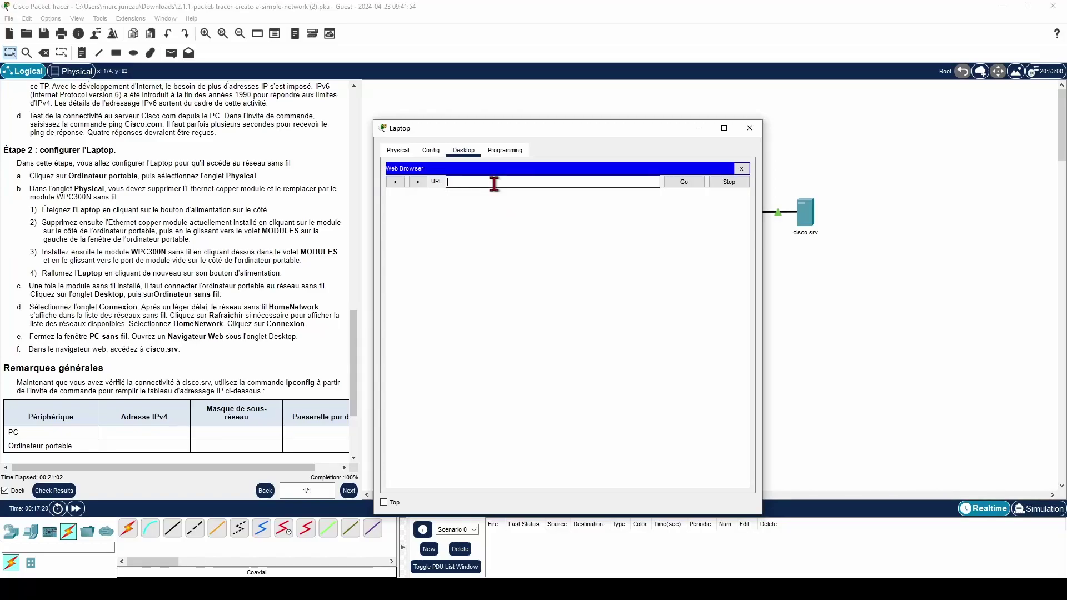
type("cisco.sr")
key("Return")
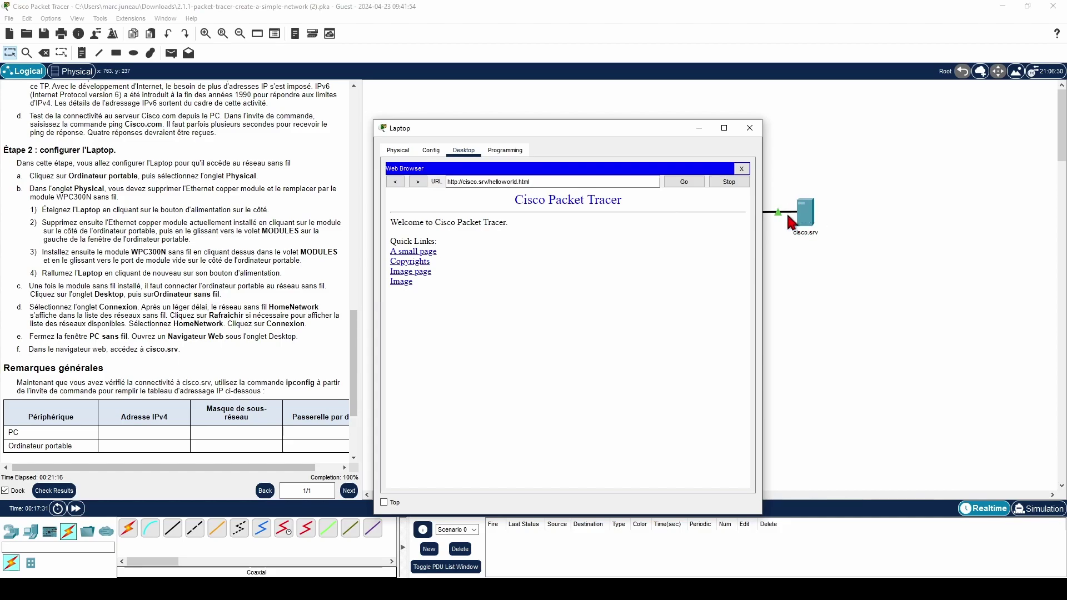
left_click(749, 129)
mouse_move(468, 138)
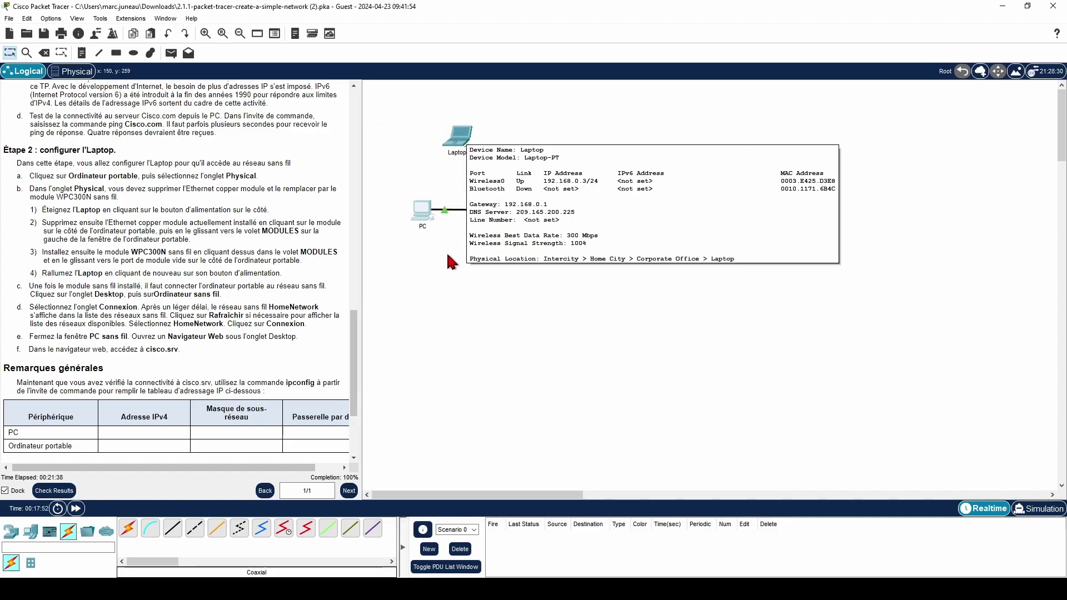